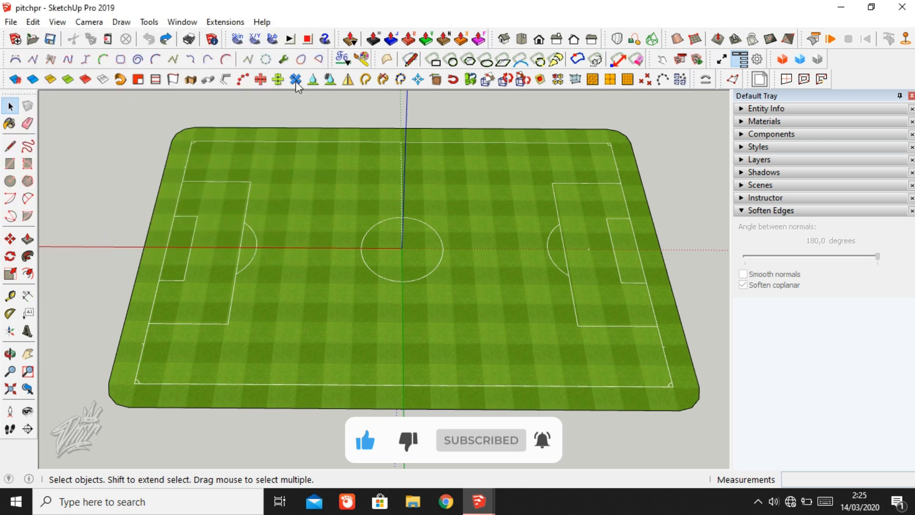
- Restore the edges of the pitch's line markings
{"action": "scroll", "coordinate": [462, 282], "scroll_direction": "down", "scroll_amount": 3}
{"action": "right_click", "coordinate": [464, 282]}
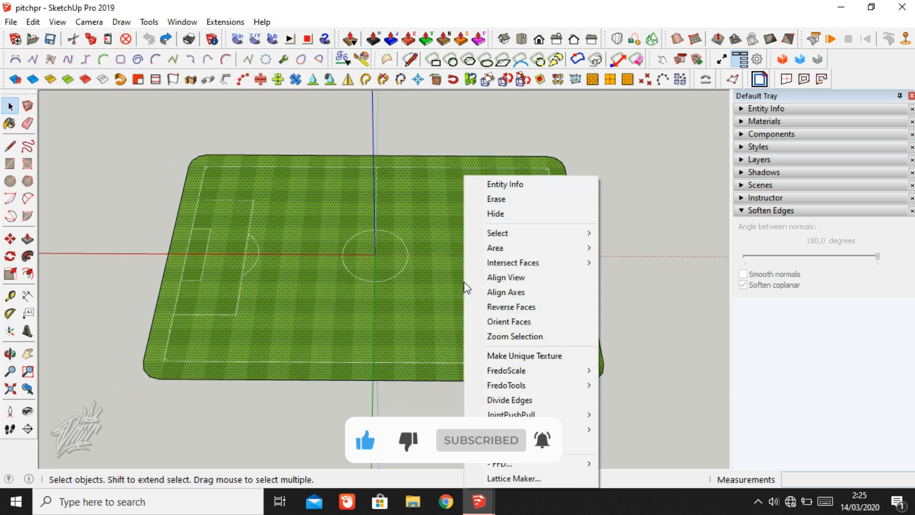
{"action": "left_click", "coordinate": [128, 94]}
{"action": "left_click", "coordinate": [165, 39]}
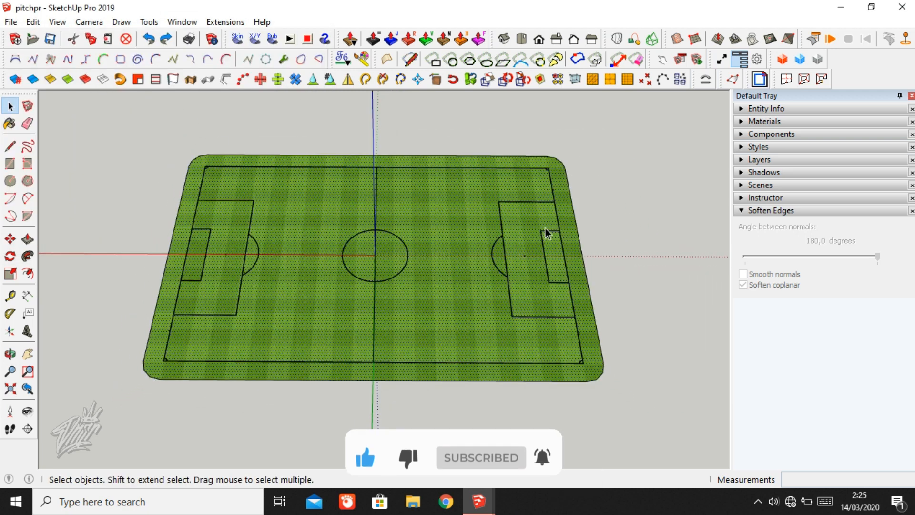
- Select all the connected pitch geometry and make it one group
{"action": "scroll", "coordinate": [566, 242], "scroll_direction": "up", "scroll_amount": 1}
{"action": "left_click", "coordinate": [527, 250]}
{"action": "scroll", "coordinate": [527, 250], "scroll_direction": "up", "scroll_amount": 1}
{"action": "triple_click", "coordinate": [527, 250]}
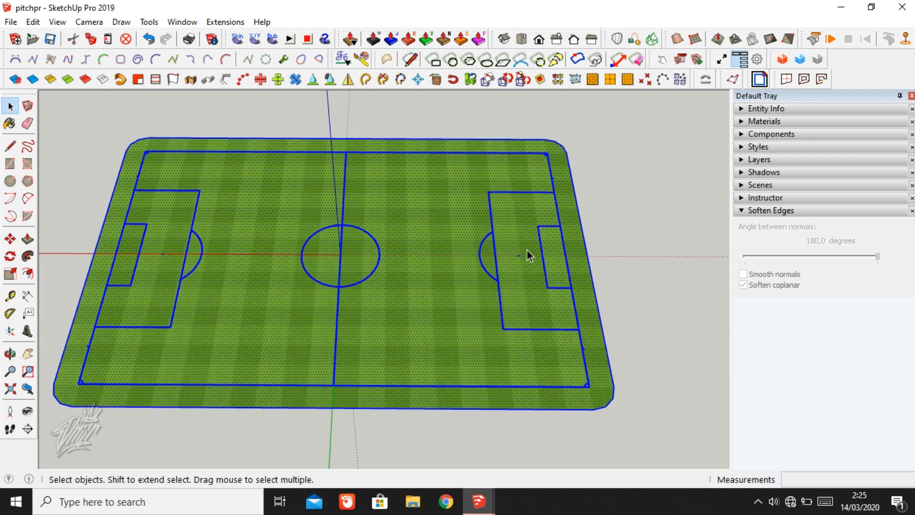
{"action": "scroll", "coordinate": [527, 250], "scroll_direction": "up", "scroll_amount": 1}
{"action": "right_click", "coordinate": [527, 250]}
{"action": "left_click", "coordinate": [572, 175]}
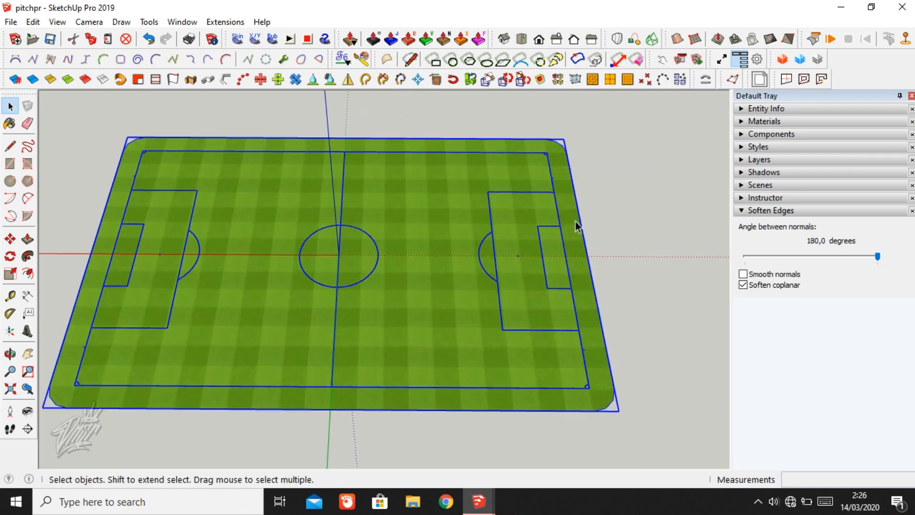
- Draw a 2.44 m vertical line up from the goal line's outer edge where it meets the red axis
{"action": "scroll", "coordinate": [582, 227], "scroll_direction": "up", "scroll_amount": 3}
{"action": "scroll", "coordinate": [607, 239], "scroll_direction": "up", "scroll_amount": 5}
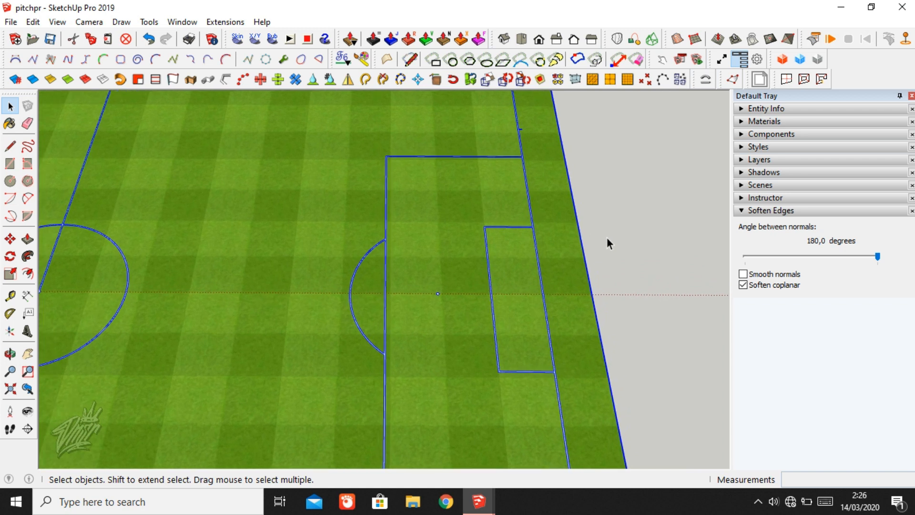
{"action": "middle_click_drag", "start_coordinate": [580, 277], "coordinate": [469, 184]}
{"action": "scroll", "coordinate": [469, 184], "scroll_direction": "up", "scroll_amount": 6}
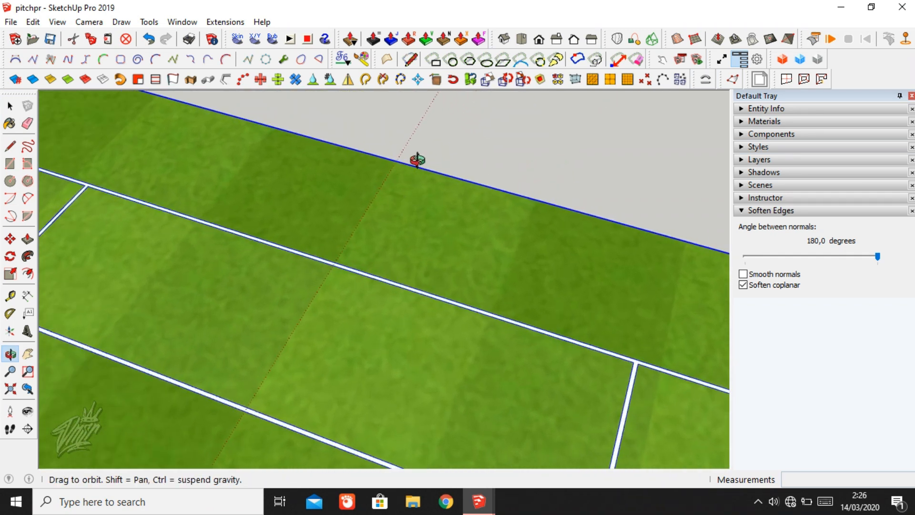
{"action": "key", "text": "space"}
{"action": "scroll", "coordinate": [451, 150], "scroll_direction": "up", "scroll_amount": 2}
{"action": "key", "text": "l"}
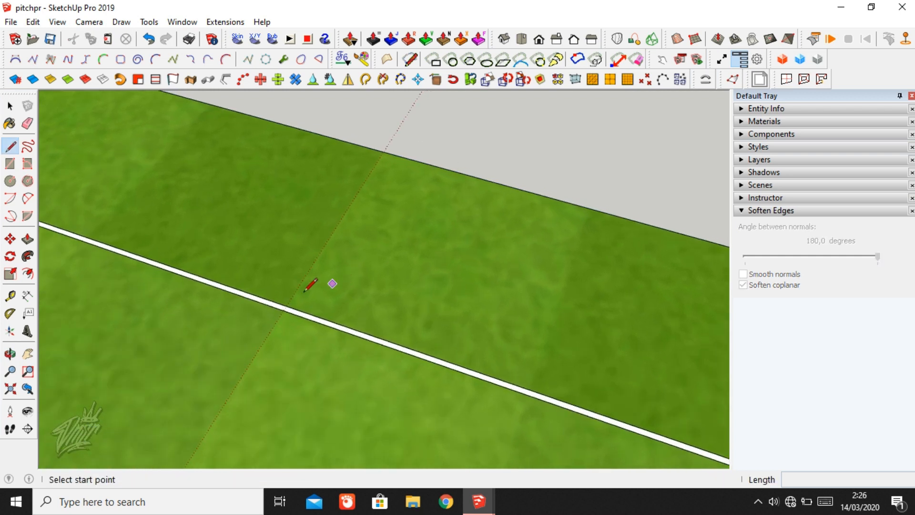
{"action": "scroll", "coordinate": [286, 305], "scroll_direction": "up", "scroll_amount": 3}
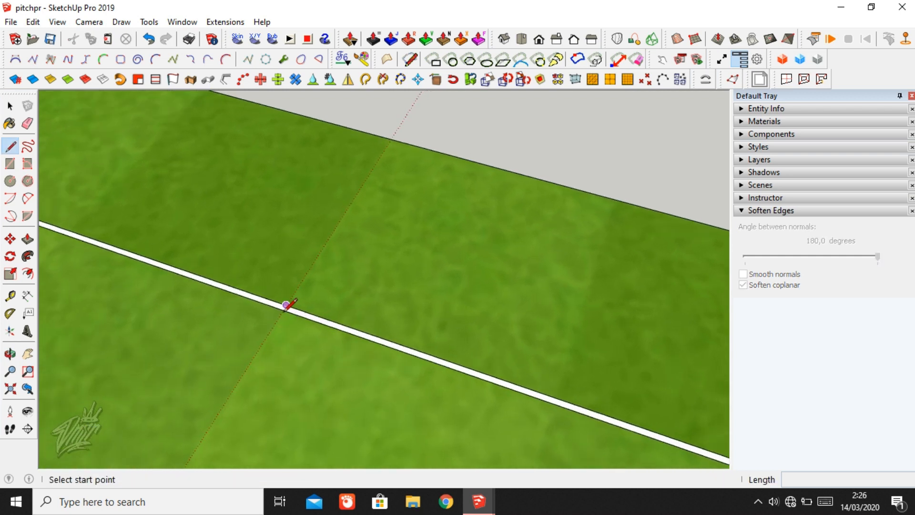
{"action": "left_click", "coordinate": [286, 303]}
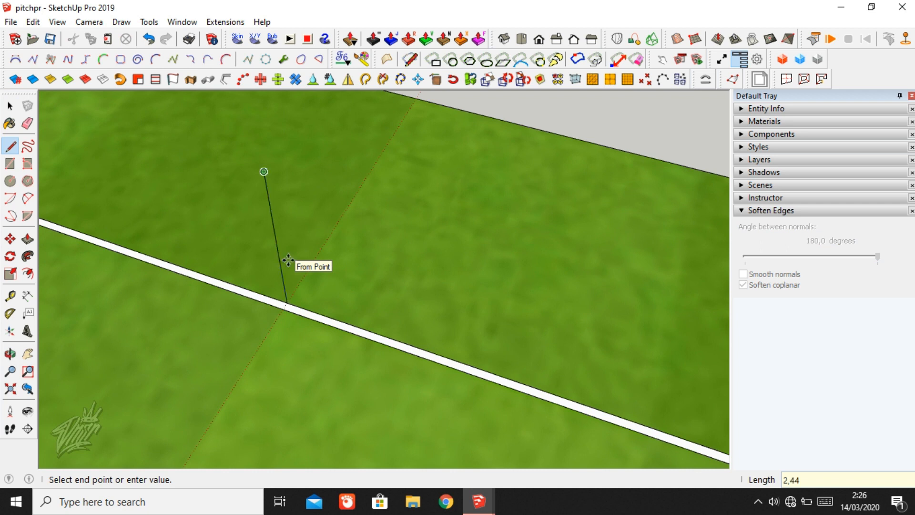
- Move the vertical line 0.06 m inward along the red axis and 3.66 m sideways along the green axis
{"action": "key", "text": "m"}
{"action": "scroll", "coordinate": [287, 262], "scroll_direction": "up", "scroll_amount": 2}
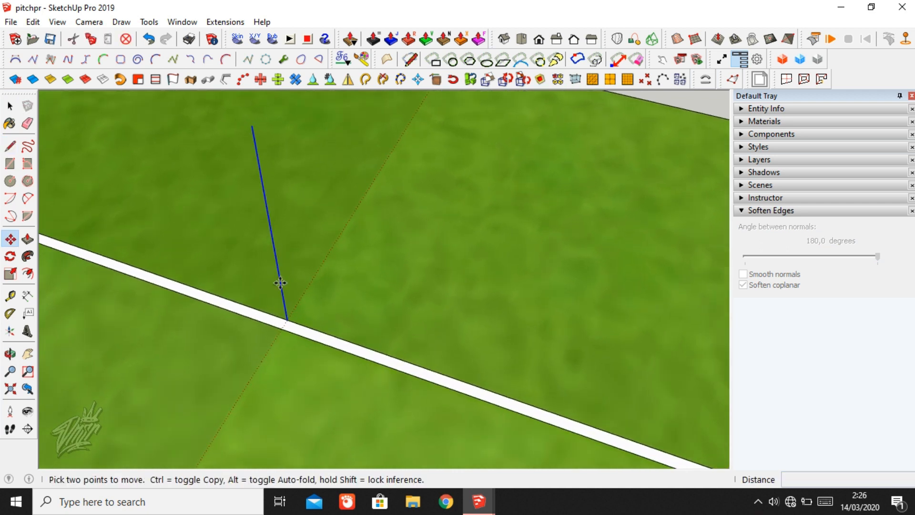
{"action": "left_click", "coordinate": [281, 283]}
{"action": "scroll", "coordinate": [278, 299], "scroll_direction": "up", "scroll_amount": 2}
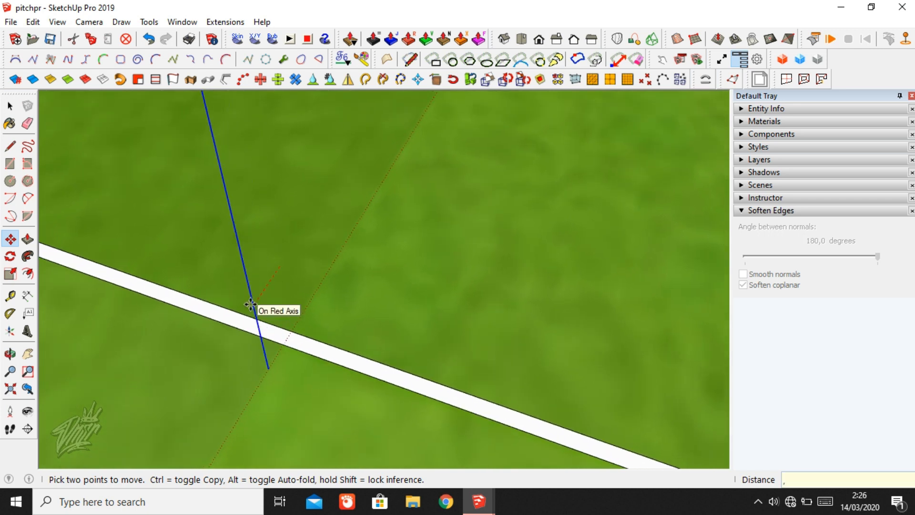
{"action": "type", "text": ",06"}
{"action": "key", "text": "Return"}
{"action": "left_click", "coordinate": [280, 299]}
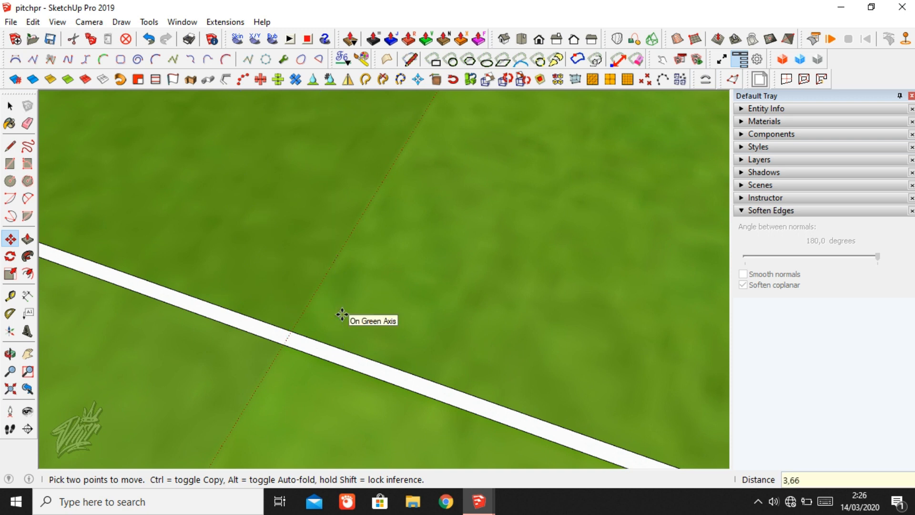
- Copy the vertical post line 7.32 m along the green axis to mark the opposite post
{"action": "key", "text": "h"}
{"action": "left_click_drag", "start_coordinate": [337, 315], "coordinate": [306, 324]}
{"action": "key", "text": "m"}
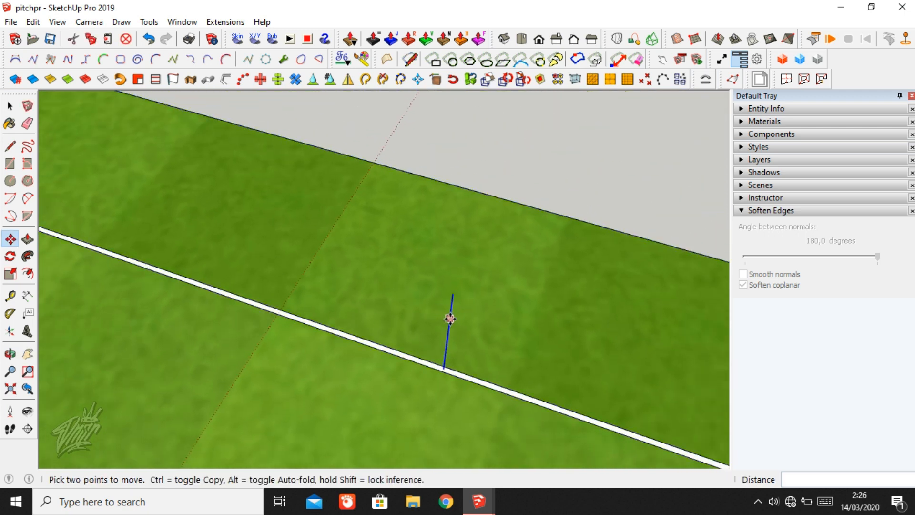
{"action": "left_click", "coordinate": [450, 318]}
{"action": "key", "text": "ctrl"}
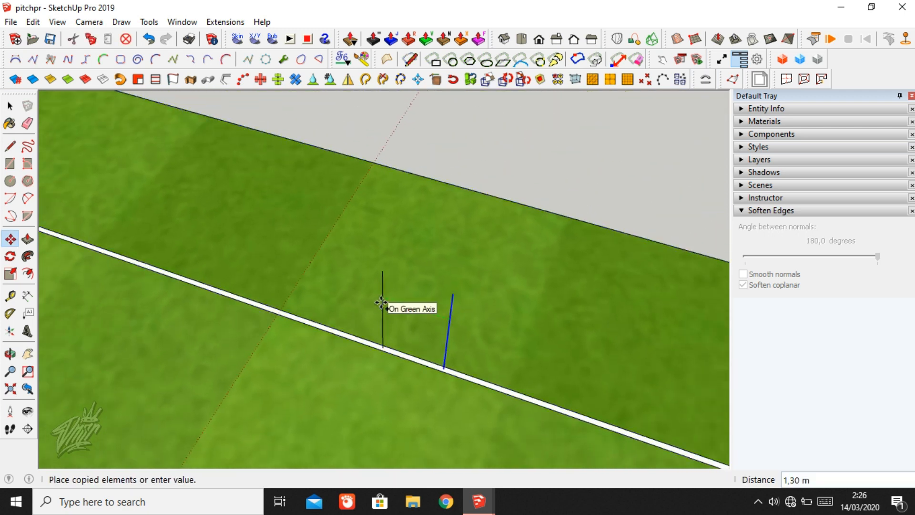
{"action": "type", "text": "7,32"}
{"action": "key", "text": "Return"}
- Draw the crossbar line between the top ends of the two post lines
{"action": "key", "text": "l"}
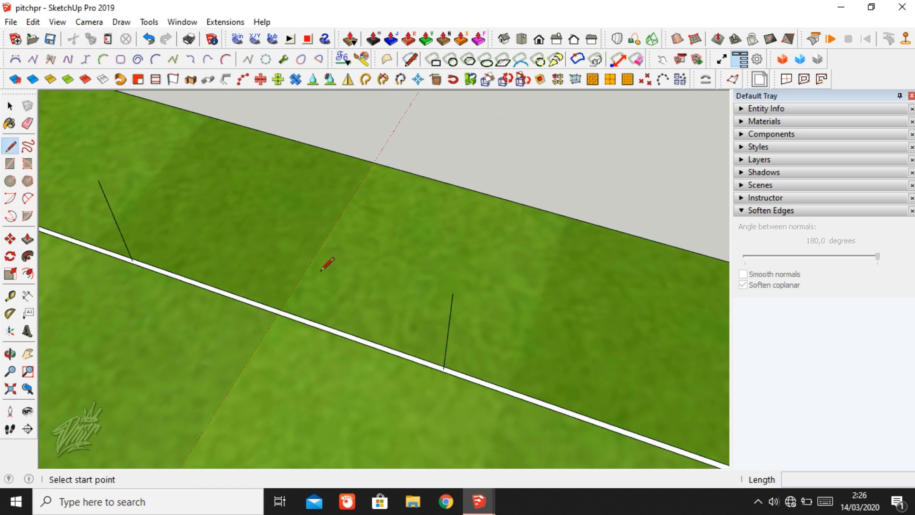
{"action": "left_click", "coordinate": [99, 180]}
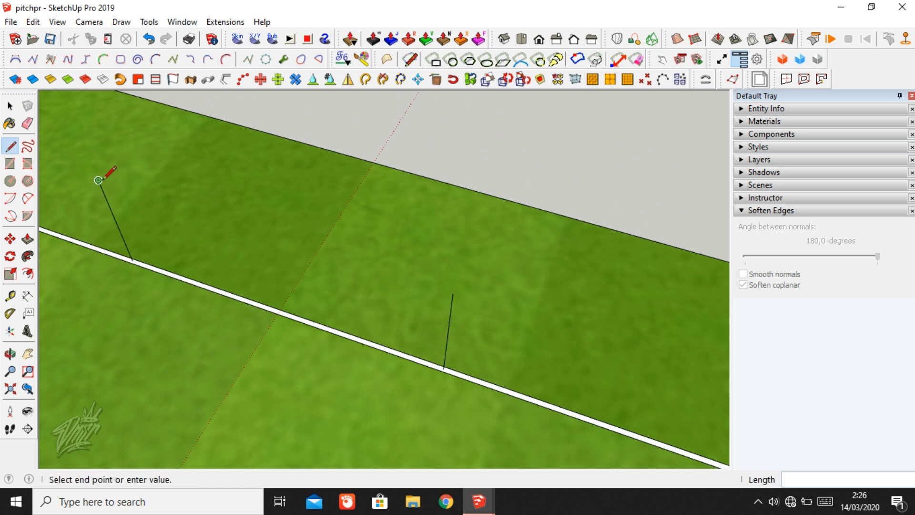
{"action": "left_click", "coordinate": [453, 292]}
{"action": "key", "text": "m"}
{"action": "key", "text": "space"}
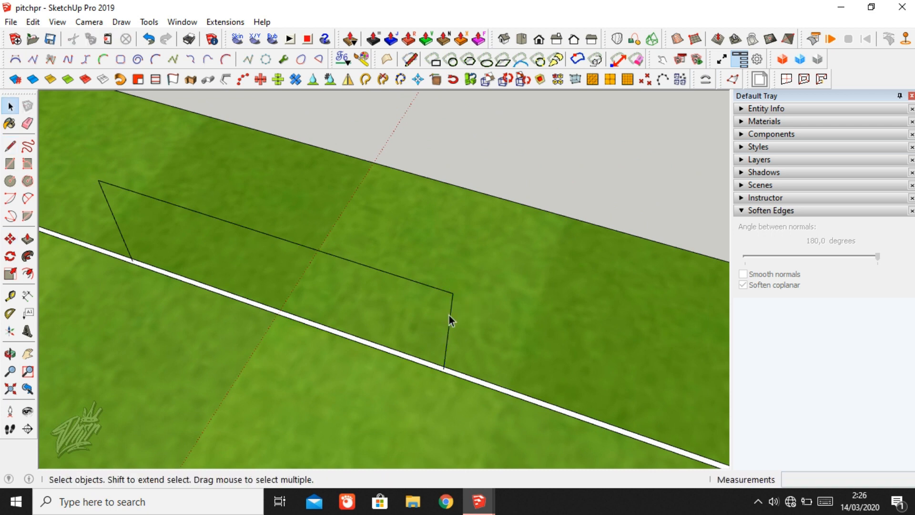
- Join the goal outline into one curve and turn it into a grouped tube with 0.12 m diameter and precision 12
{"action": "triple_click", "coordinate": [451, 319]}
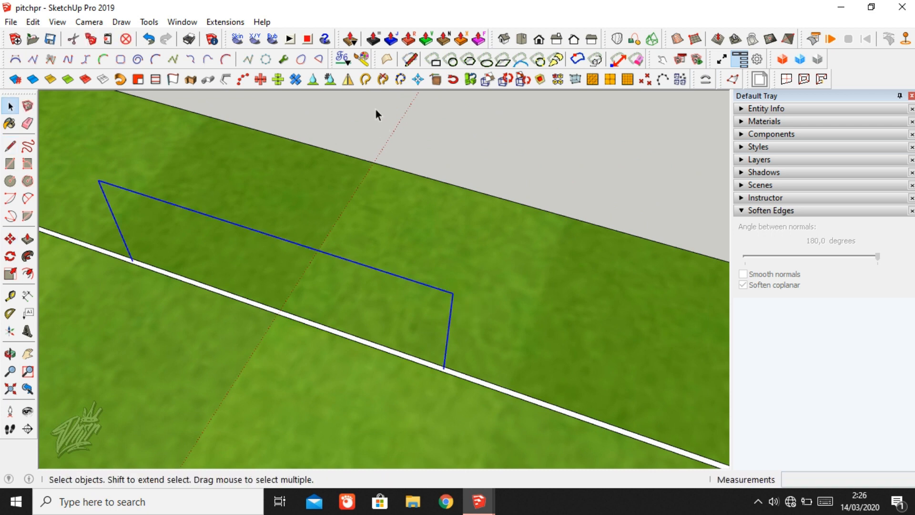
{"action": "left_click", "coordinate": [366, 80]}
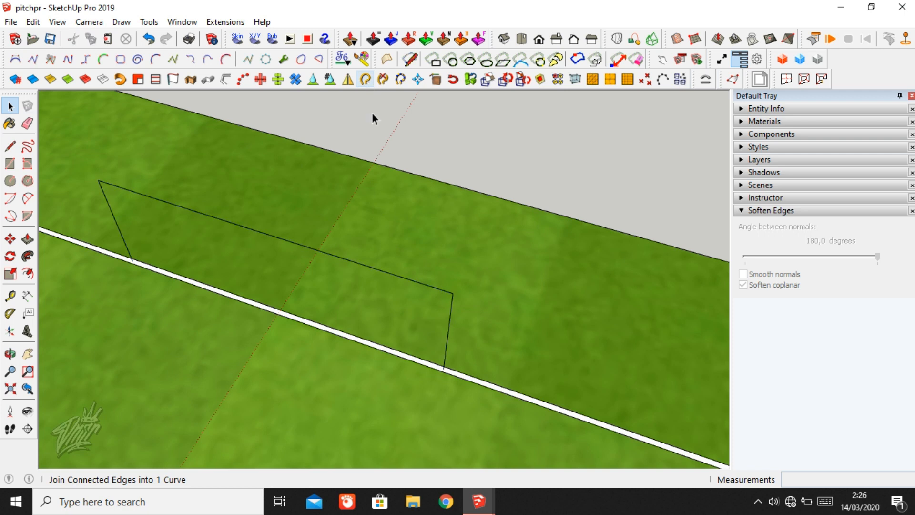
{"action": "left_click", "coordinate": [426, 285]}
{"action": "left_click", "coordinate": [227, 80]}
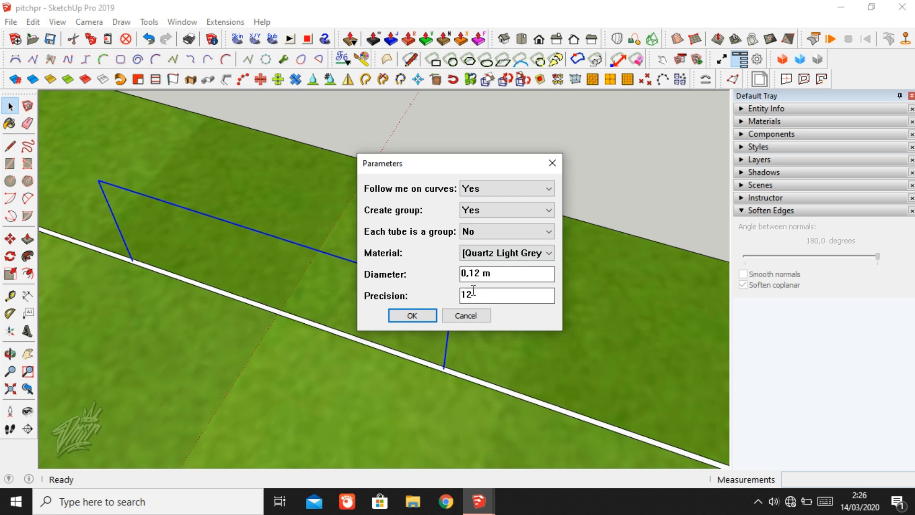
{"action": "left_click", "coordinate": [475, 231]}
{"action": "left_click", "coordinate": [433, 317]}
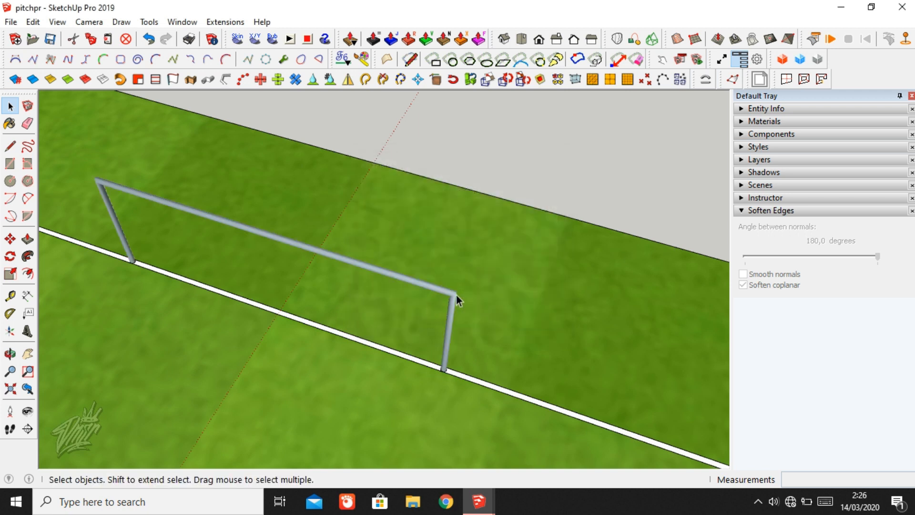
- Reverse the faces of the goal frame tube inside its group
{"action": "scroll", "coordinate": [456, 296], "scroll_direction": "up", "scroll_amount": 4}
{"action": "scroll", "coordinate": [453, 296], "scroll_direction": "up", "scroll_amount": 3}
{"action": "triple_click", "coordinate": [453, 296]}
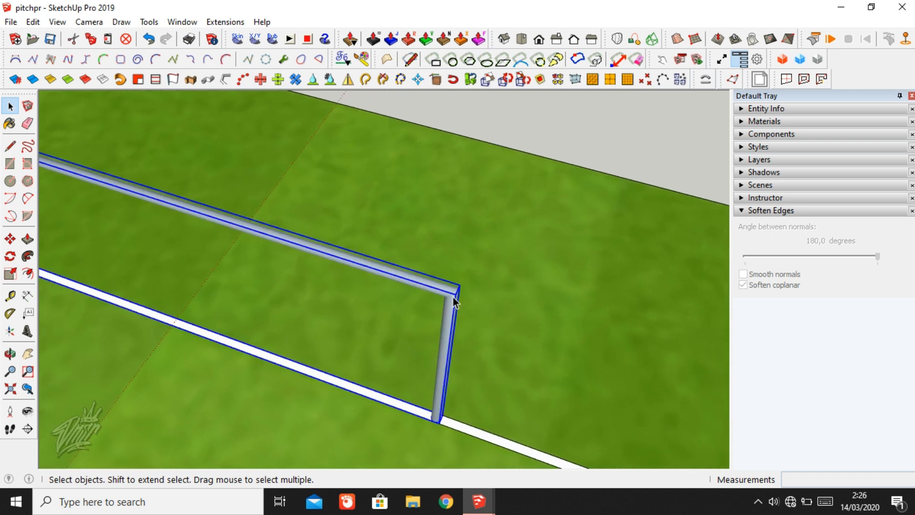
{"action": "right_click", "coordinate": [453, 296]}
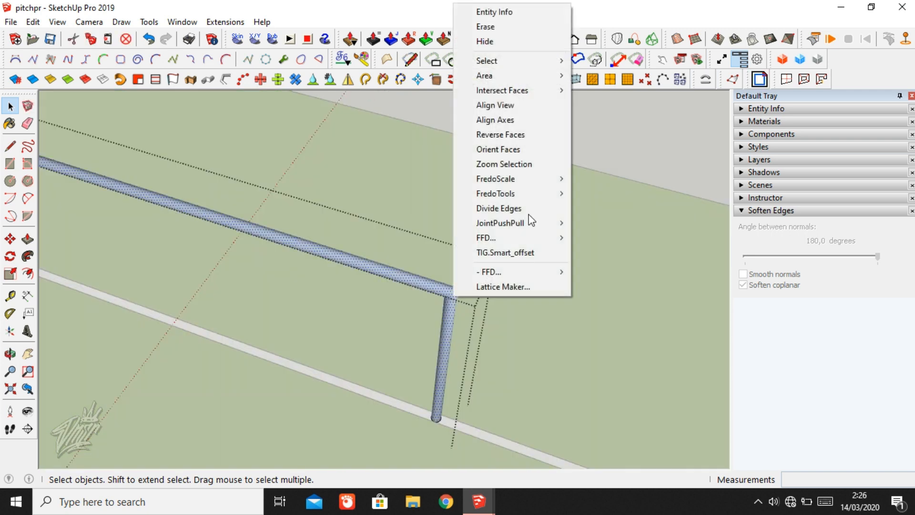
{"action": "left_click", "coordinate": [516, 133]}
{"action": "key", "text": "Escape"}
- Draw a 2.44 m vertical line up the back of the nearer post, starting from its base
{"action": "scroll", "coordinate": [454, 311], "scroll_direction": "up", "scroll_amount": 4}
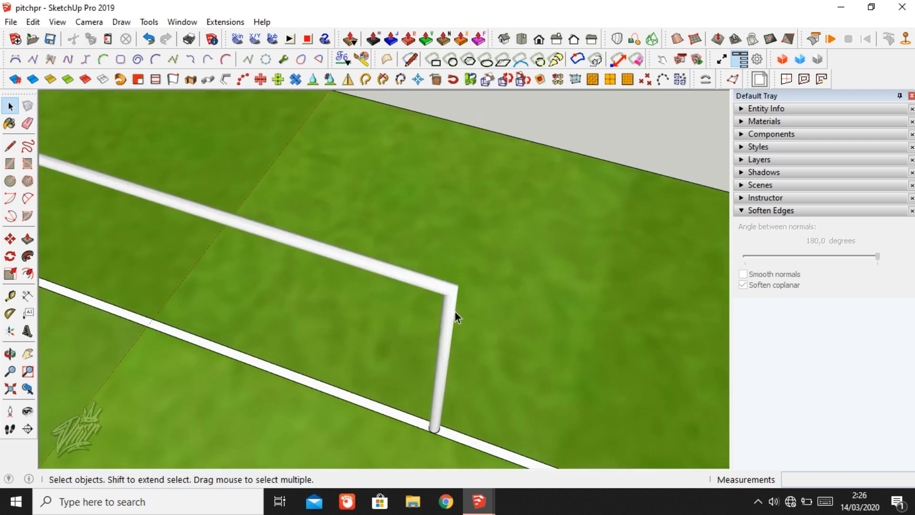
{"action": "mouse_move", "coordinate": [452, 309]}
{"action": "middle_mouse_down"}
{"action": "mouse_move", "coordinate": [391, 272]}
{"action": "mouse_move", "coordinate": [227, 243]}
{"action": "mouse_move", "coordinate": [333, 407]}
{"action": "mouse_move", "coordinate": [153, 374]}
{"action": "mouse_move", "coordinate": [233, 291]}
{"action": "mouse_move", "coordinate": [250, 148]}
{"action": "mouse_move", "coordinate": [238, 180]}
{"action": "mouse_move", "coordinate": [165, 281]}
{"action": "mouse_move", "coordinate": [299, 387]}
{"action": "mouse_move", "coordinate": [311, 417]}
{"action": "mouse_move", "coordinate": [279, 398]}
{"action": "mouse_move", "coordinate": [278, 377]}
{"action": "mouse_move", "coordinate": [314, 362]}
{"action": "mouse_move", "coordinate": [285, 386]}
{"action": "middle_mouse_up"}
{"action": "key", "text": "l"}
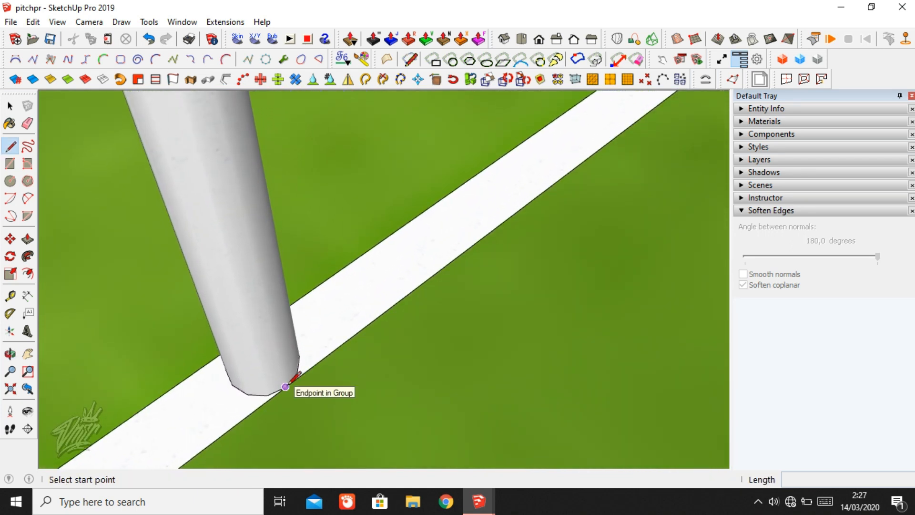
{"action": "left_click", "coordinate": [286, 385]}
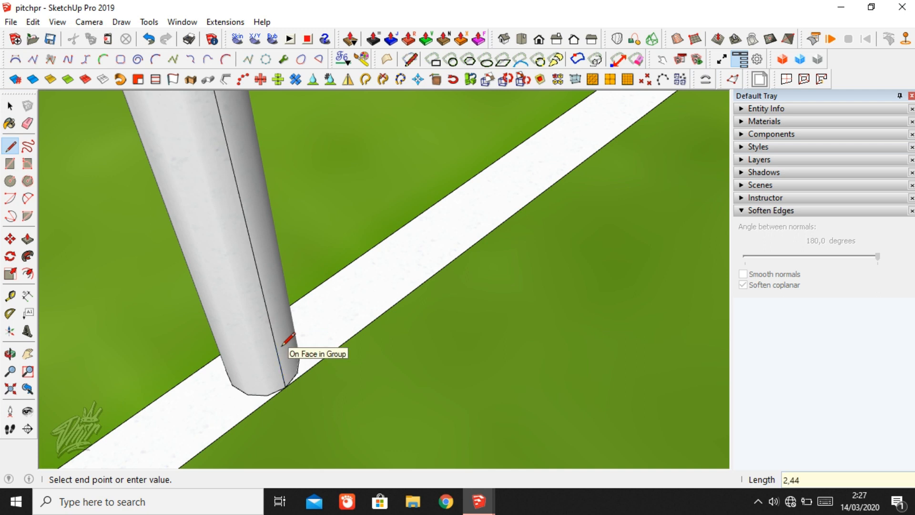
{"action": "middle_click_drag", "start_coordinate": [279, 347], "coordinate": [263, 380], "text": "shift"}
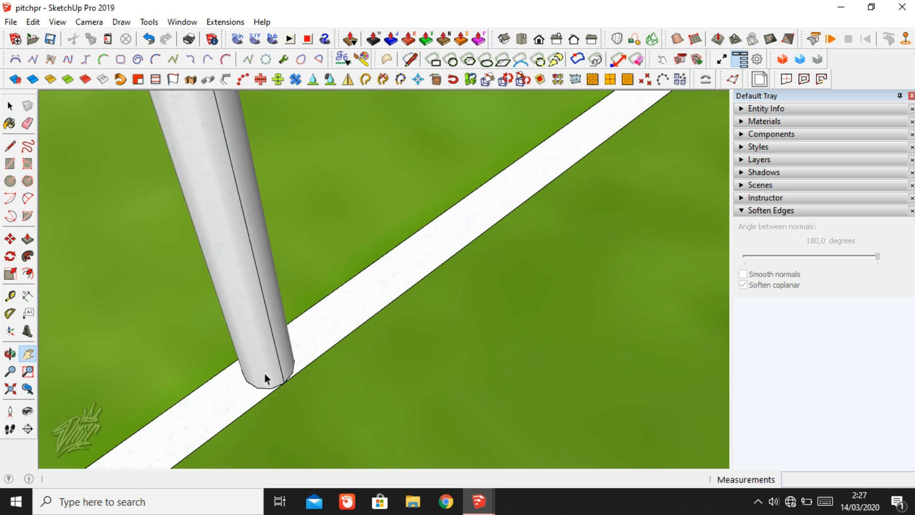
- Copy the vertical line from the back of the post 7.32 m along the green axis to the other post
{"action": "key", "text": "space"}
{"action": "left_click", "coordinate": [281, 370]}
{"action": "key", "text": "m"}
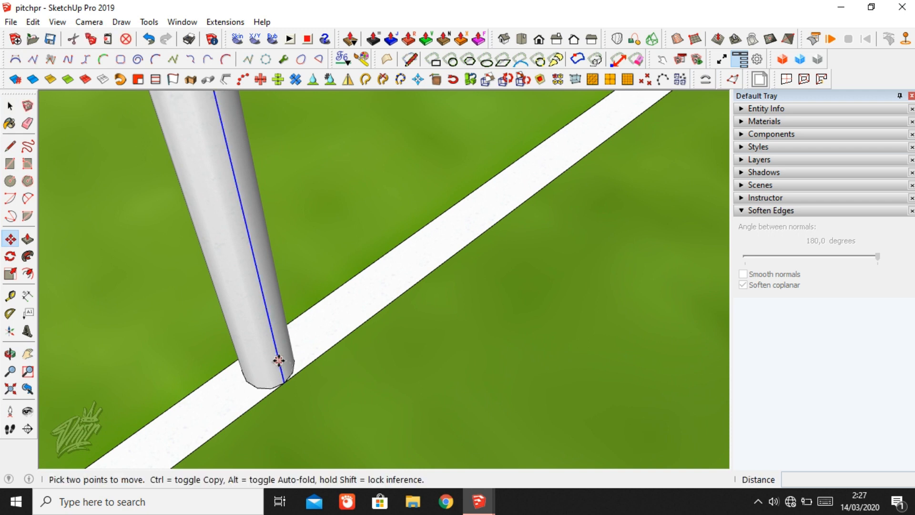
{"action": "left_click", "coordinate": [278, 360]}
{"action": "key", "text": "ctrl"}
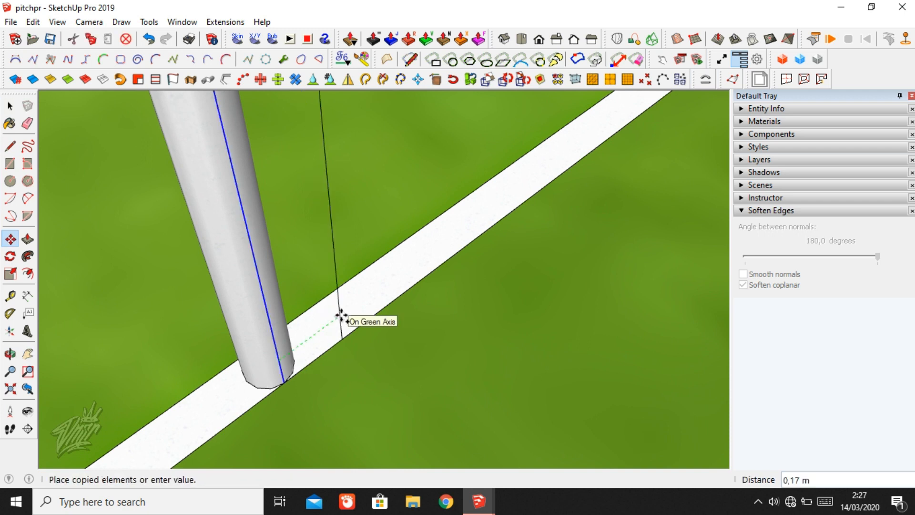
{"action": "key", "text": "Return"}
- Draw a line along the back of the crossbar connecting the top ends of the two vertical lines
{"action": "key", "text": "h"}
{"action": "scroll", "coordinate": [321, 354], "scroll_direction": "down", "scroll_amount": 4}
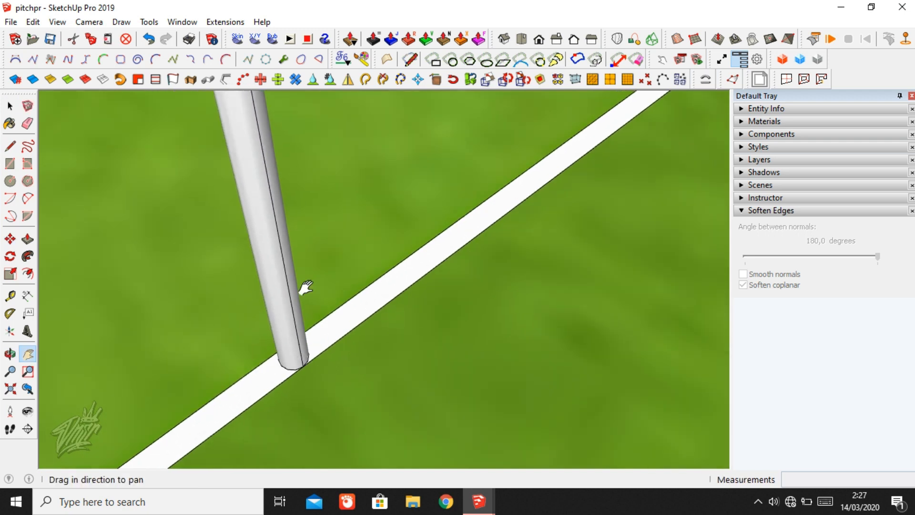
{"action": "scroll", "coordinate": [305, 287], "scroll_direction": "down", "scroll_amount": 4}
{"action": "left_click_drag", "start_coordinate": [294, 281], "coordinate": [259, 424]}
{"action": "scroll", "coordinate": [236, 341], "scroll_direction": "up", "scroll_amount": 3}
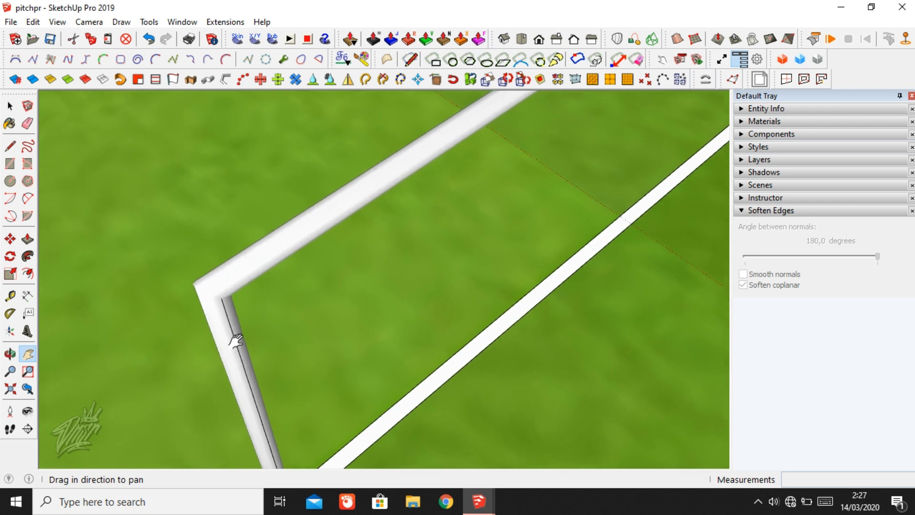
{"action": "scroll", "coordinate": [235, 342], "scroll_direction": "up", "scroll_amount": 1}
{"action": "key", "text": "l"}
{"action": "left_click", "coordinate": [220, 294]}
{"action": "key", "text": "h"}
{"action": "left_click_drag", "start_coordinate": [288, 288], "coordinate": [115, 356]}
{"action": "left_click_drag", "start_coordinate": [534, 97], "coordinate": [419, 162]}
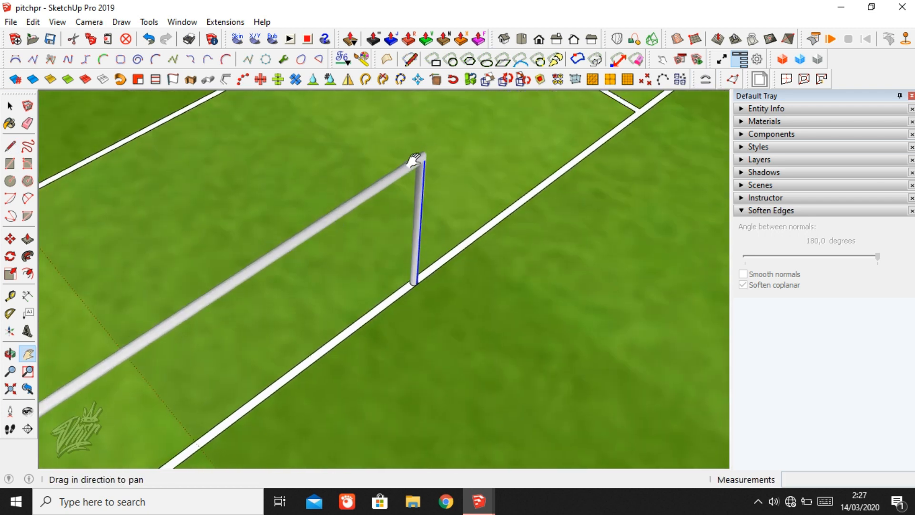
{"action": "scroll", "coordinate": [432, 150], "scroll_direction": "up", "scroll_amount": 3}
{"action": "scroll", "coordinate": [435, 150], "scroll_direction": "up", "scroll_amount": 4}
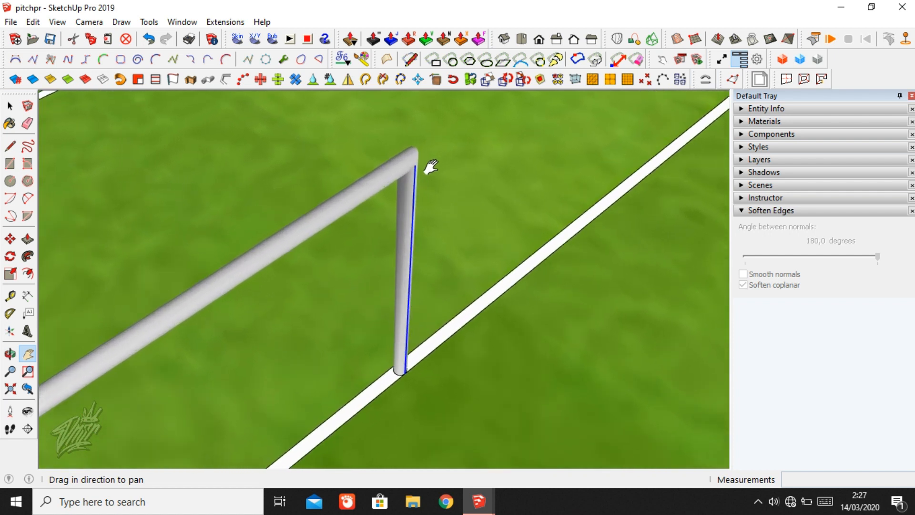
{"action": "key", "text": "l"}
{"action": "left_click", "coordinate": [418, 165]}
{"action": "scroll", "coordinate": [419, 164], "scroll_direction": "down", "scroll_amount": 4}
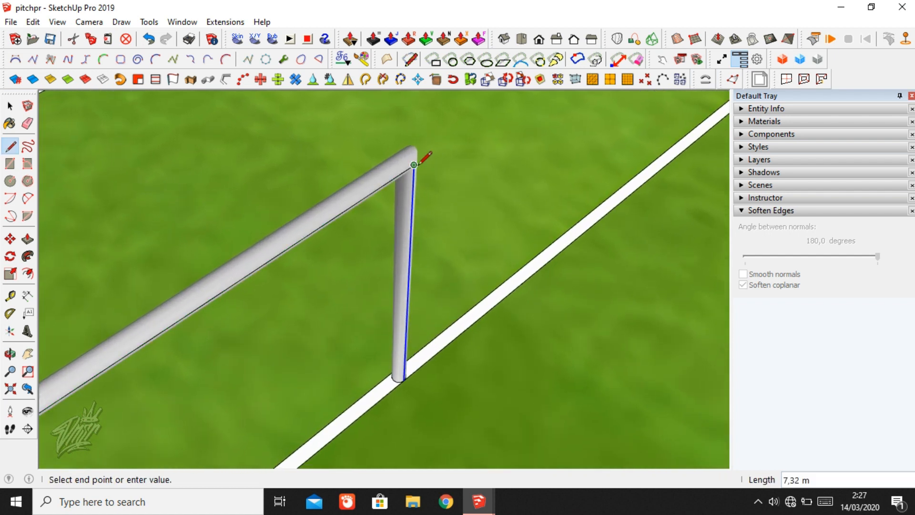
- Extrude the three outline lines along the back of the goal frame 2 m rearward as faces
{"action": "key", "text": "o"}
{"action": "left_click_drag", "start_coordinate": [460, 349], "coordinate": [193, 209]}
{"action": "key", "text": "space"}
{"action": "left_click", "coordinate": [193, 209]}
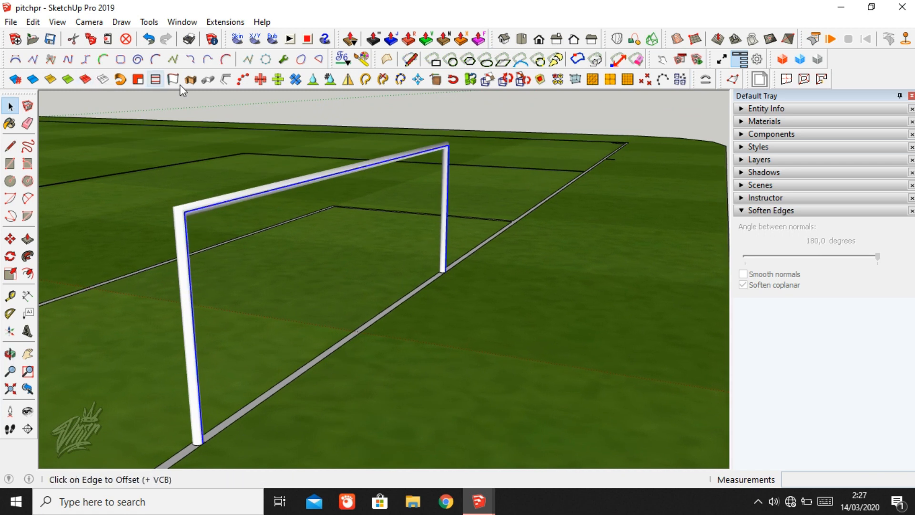
{"action": "left_click", "coordinate": [177, 80]}
{"action": "left_click", "coordinate": [197, 208]}
{"action": "type", "text": "2"}
{"action": "key", "text": "Return"}
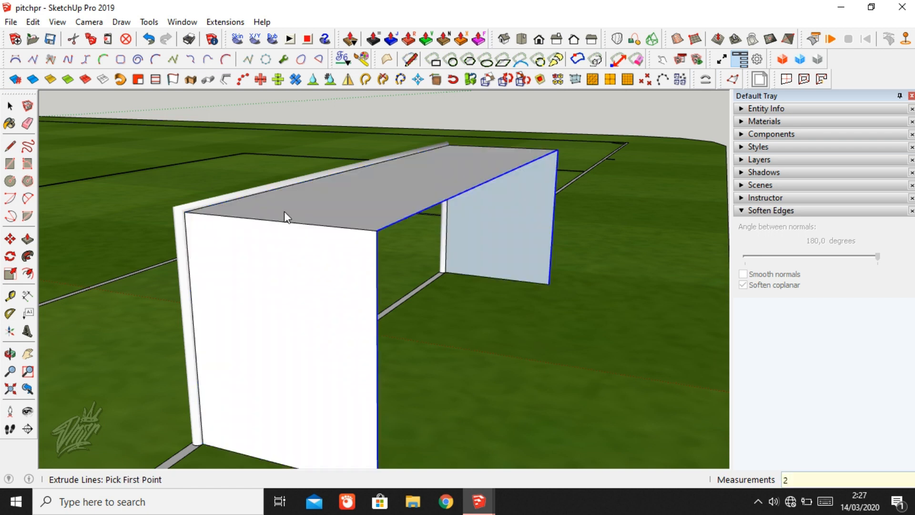
- Group the extruded roof and side faces behind the frame and open the group for editing
{"action": "key", "text": "space"}
{"action": "scroll", "coordinate": [309, 261], "scroll_direction": "down", "scroll_amount": 2}
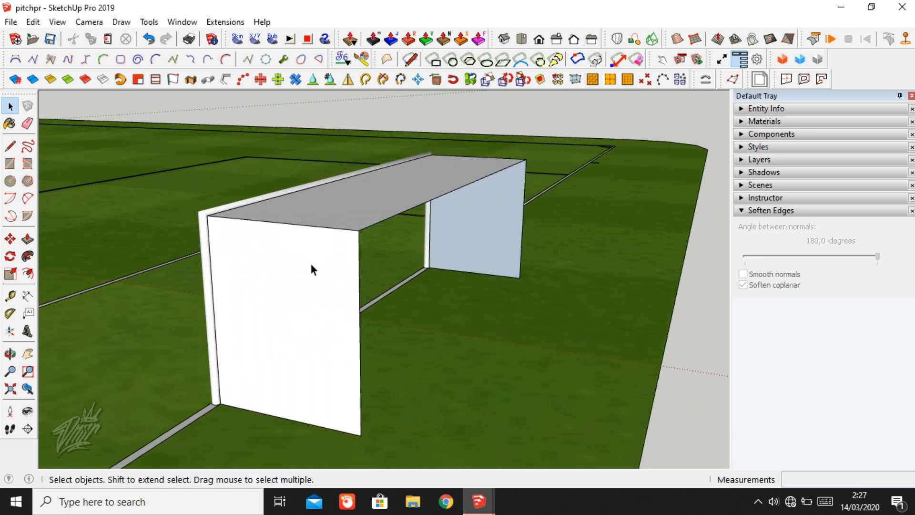
{"action": "triple_click", "coordinate": [310, 261]}
{"action": "right_click", "coordinate": [310, 261]}
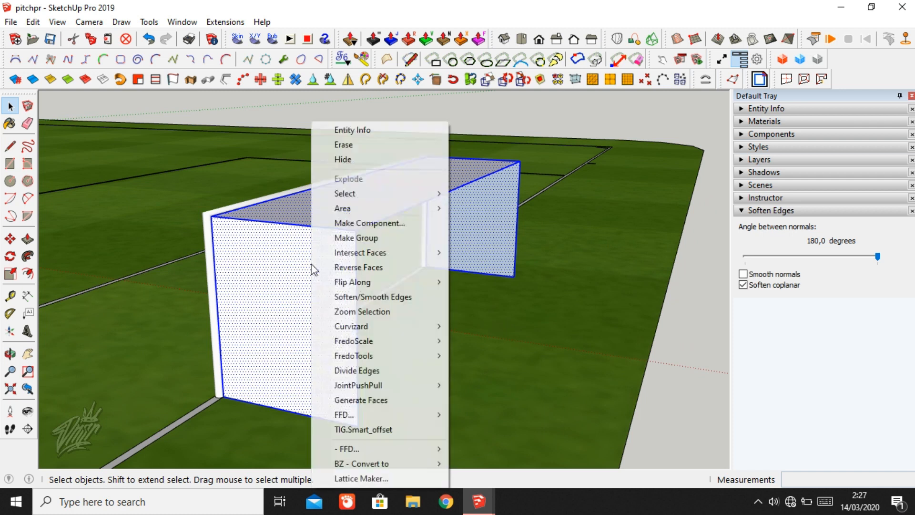
{"action": "left_click", "coordinate": [363, 237]}
{"action": "double_click", "coordinate": [334, 276]}
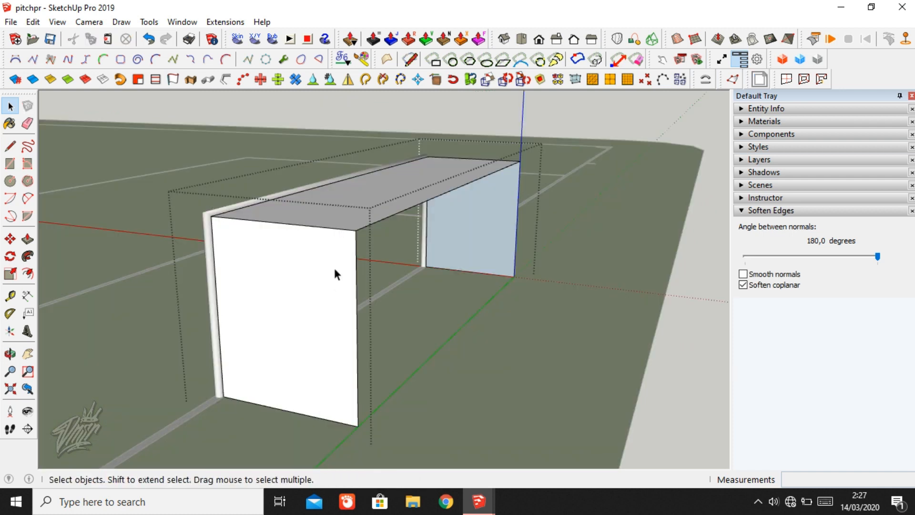
- Draw a line between the lower rear corners of the two side faces to close the back with a face
{"action": "left_click", "coordinate": [10, 146]}
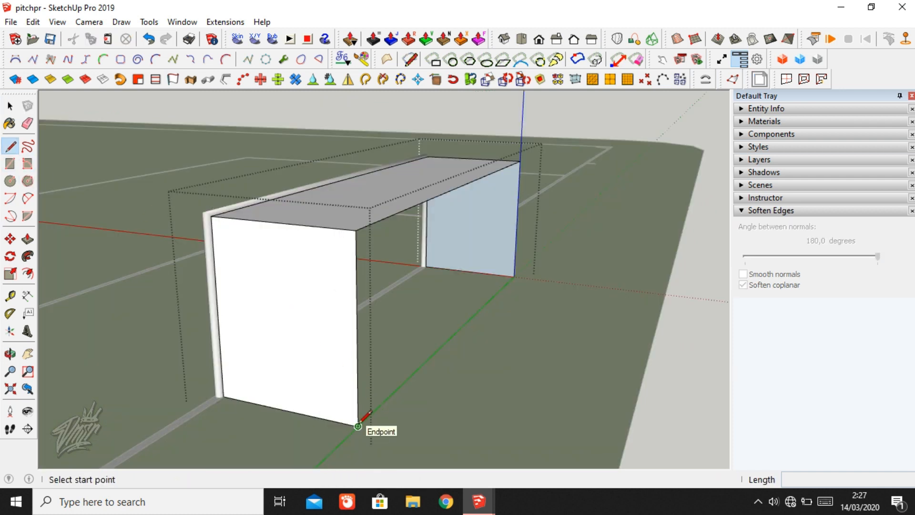
{"action": "left_click", "coordinate": [358, 425]}
{"action": "left_click", "coordinate": [514, 276]}
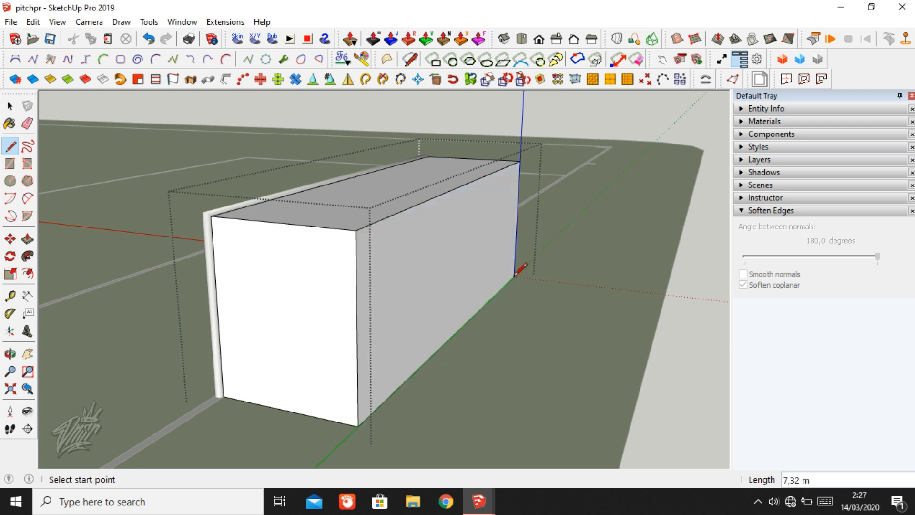
- Draw a 0.1 m line down the rear vertical edge from the near side face's upper rear corner
{"action": "middle_click_drag", "start_coordinate": [374, 312], "coordinate": [442, 259]}
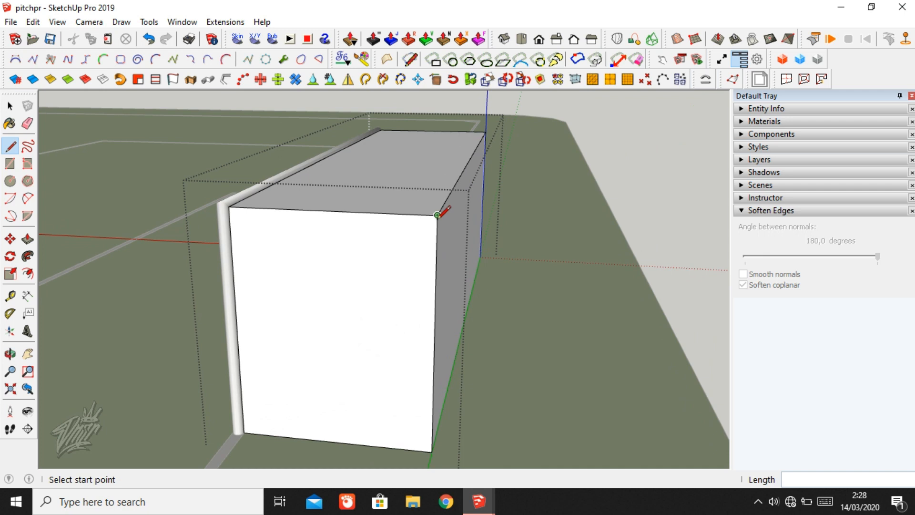
{"action": "left_click", "coordinate": [438, 215]}
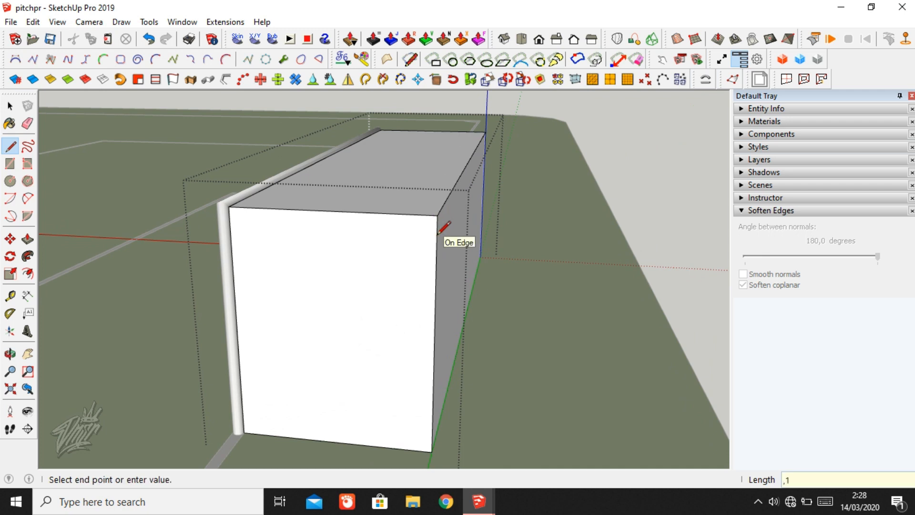
{"action": "middle_click_drag", "start_coordinate": [439, 233], "coordinate": [247, 266], "text": "shift"}
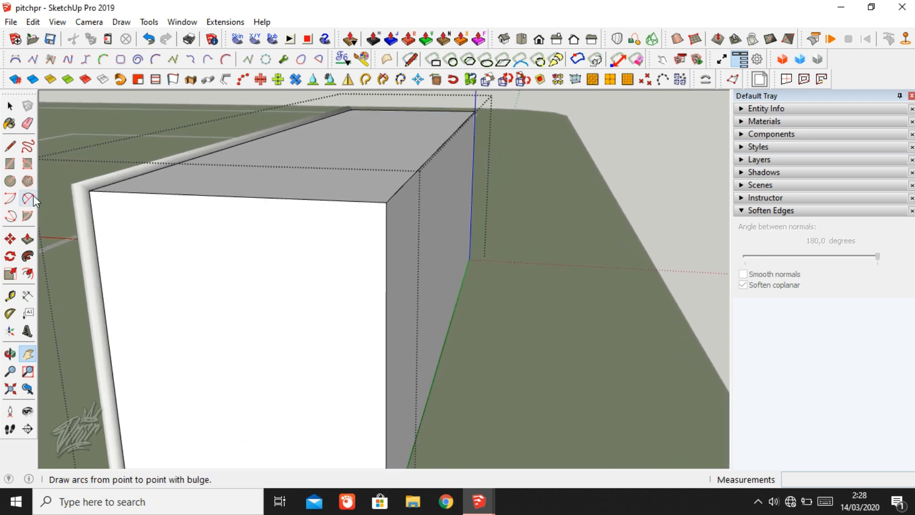
- Draw a sagging arc from the near side face's upper front corner to the 0.1 m line's lower end, with a 0.05 m bulge
{"action": "left_click", "coordinate": [27, 198]}
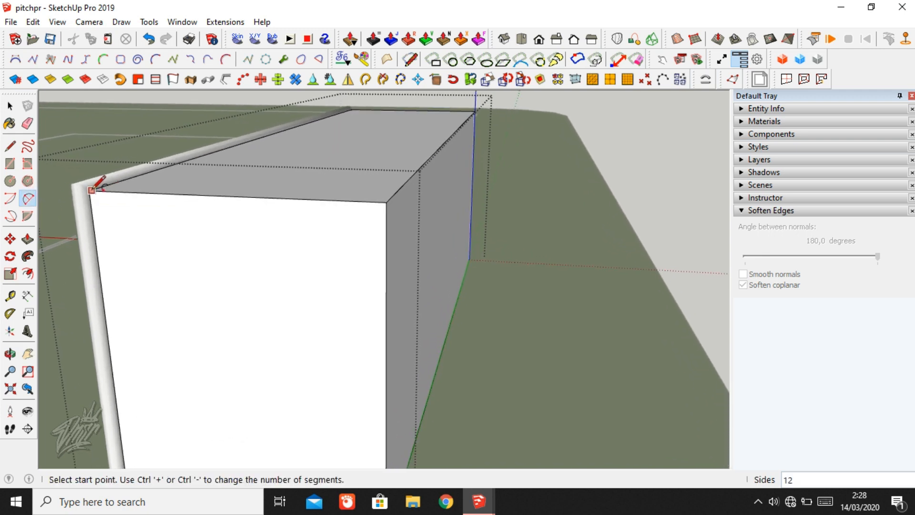
{"action": "left_click", "coordinate": [90, 190]}
{"action": "left_click", "coordinate": [387, 218]}
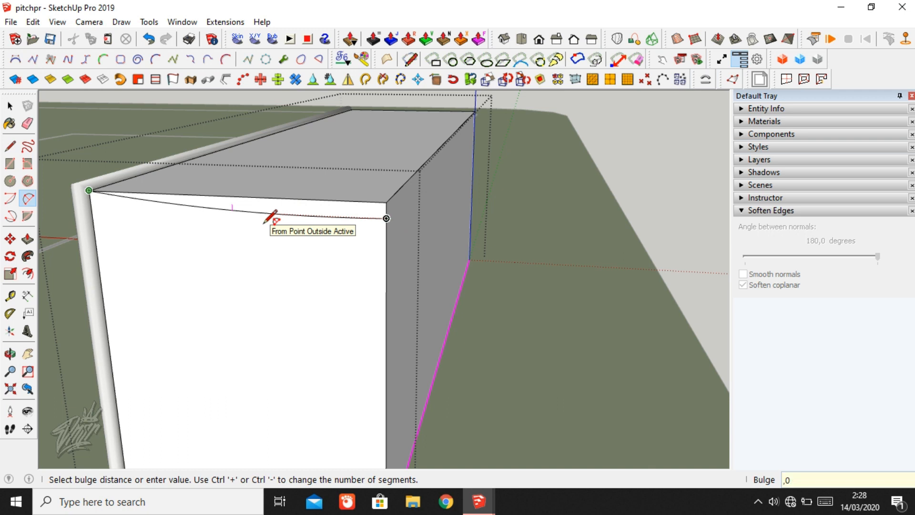
{"action": "left_click", "coordinate": [264, 222]}
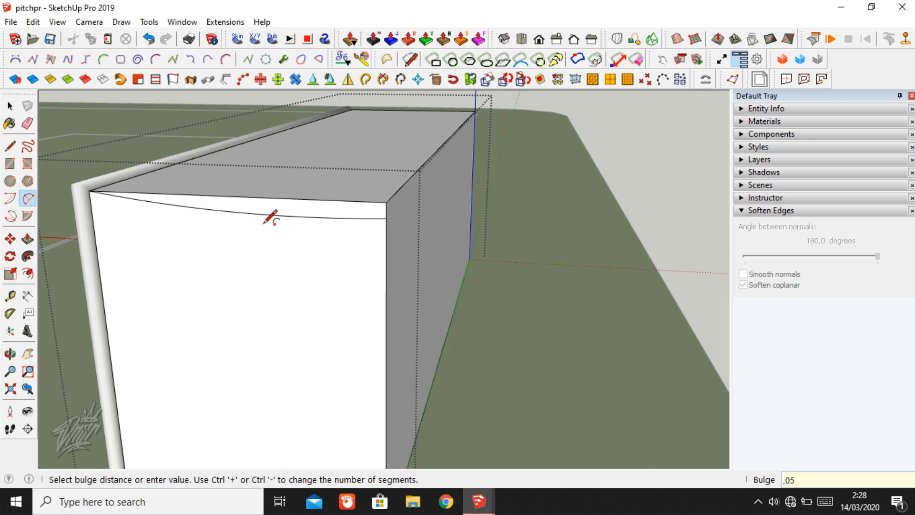
- Set the upper arc on the near side face to 4 segments
{"action": "key", "text": "space"}
{"action": "left_click", "coordinate": [265, 215]}
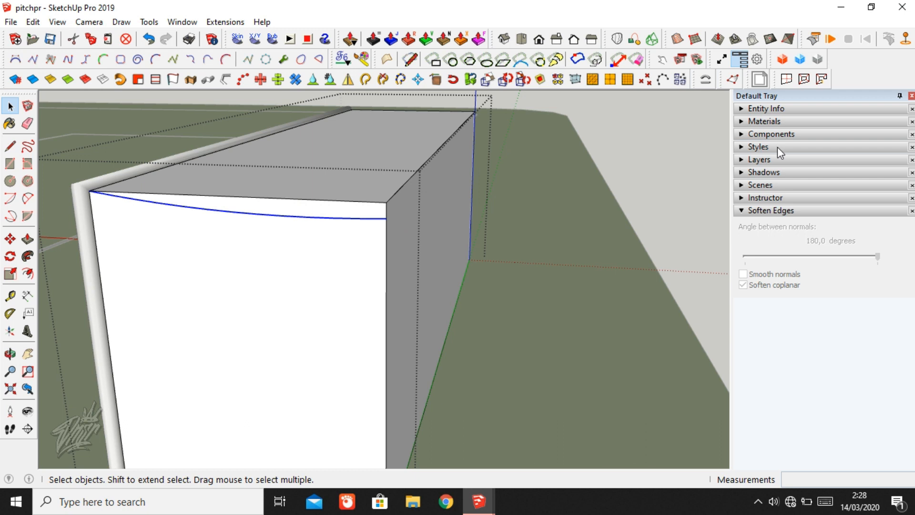
{"action": "left_click", "coordinate": [800, 110]}
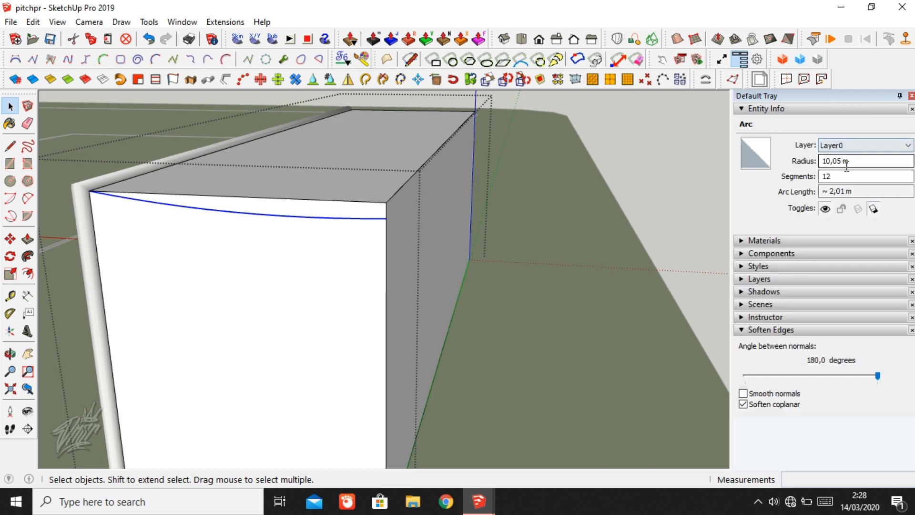
{"action": "left_click", "coordinate": [838, 175]}
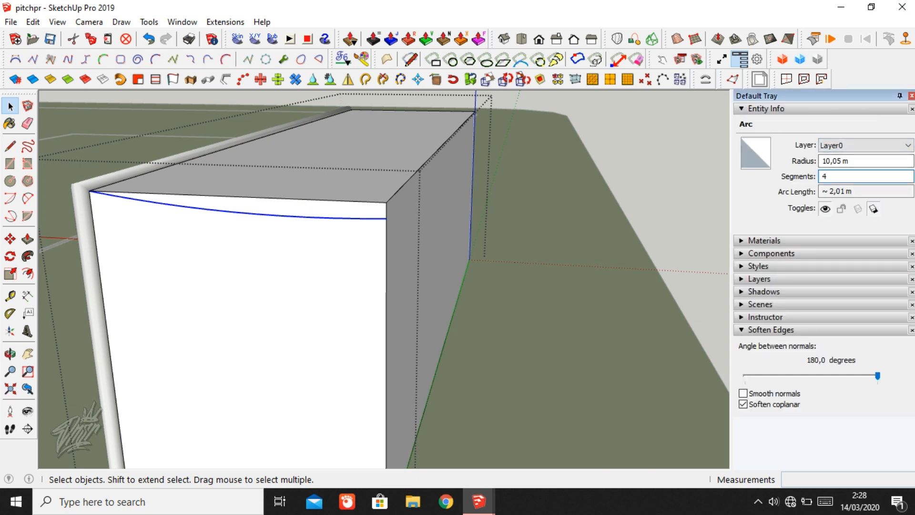
{"action": "left_click", "coordinate": [336, 259]}
- Draw an inward arc from the upper arc's rear end to the near side face's lower rear corner, with a 0.3 m bulge
{"action": "middle_click_drag", "start_coordinate": [368, 213], "coordinate": [354, 244]}
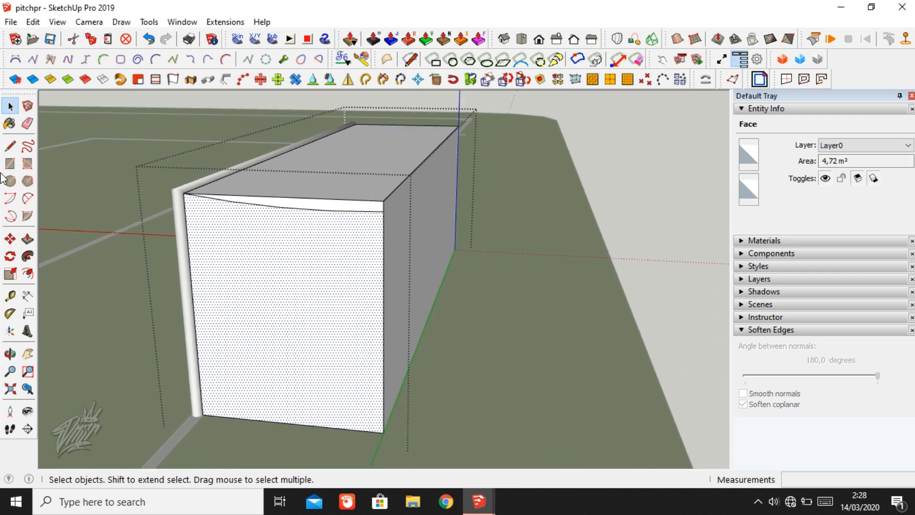
{"action": "left_click", "coordinate": [27, 197]}
{"action": "left_click", "coordinate": [384, 210]}
{"action": "left_click", "coordinate": [384, 432]}
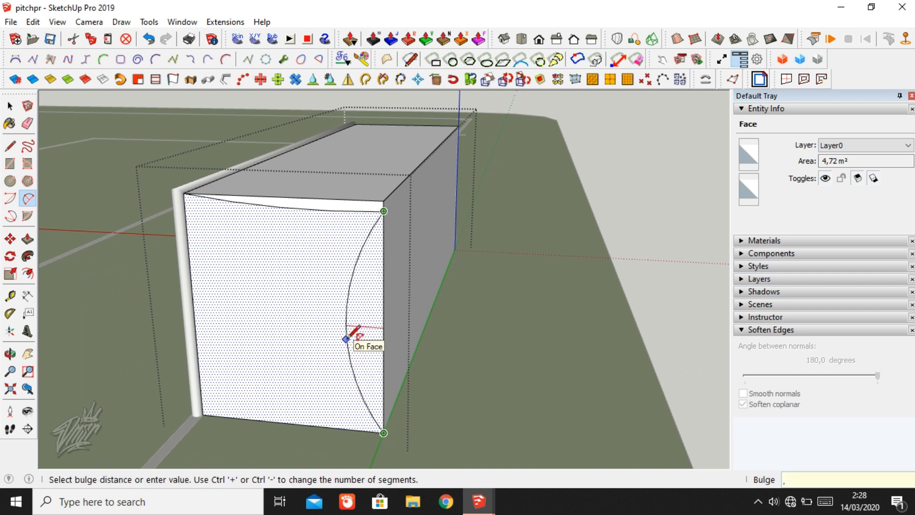
{"action": "key", "text": "Return"}
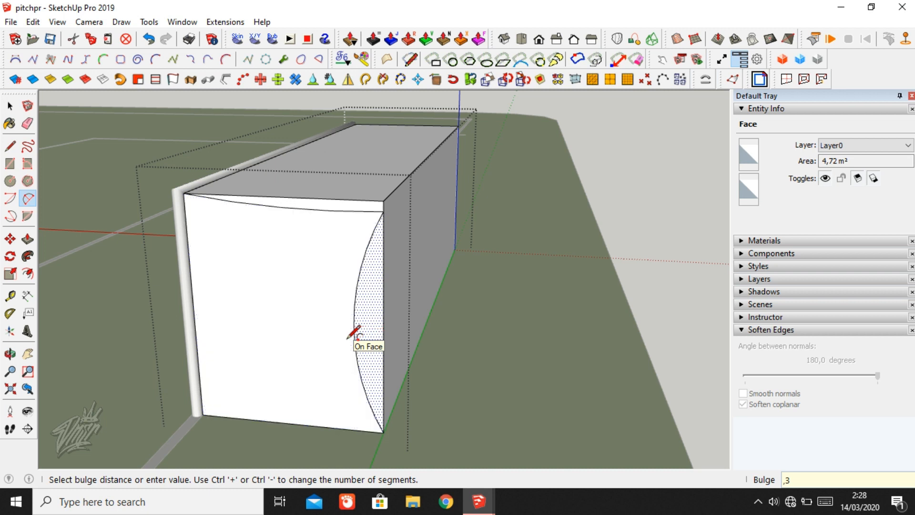
- Set the rear arc on the near side face to 5 segments
{"action": "key", "text": "o"}
{"action": "left_click_drag", "start_coordinate": [306, 340], "coordinate": [398, 295]}
{"action": "key", "text": "space"}
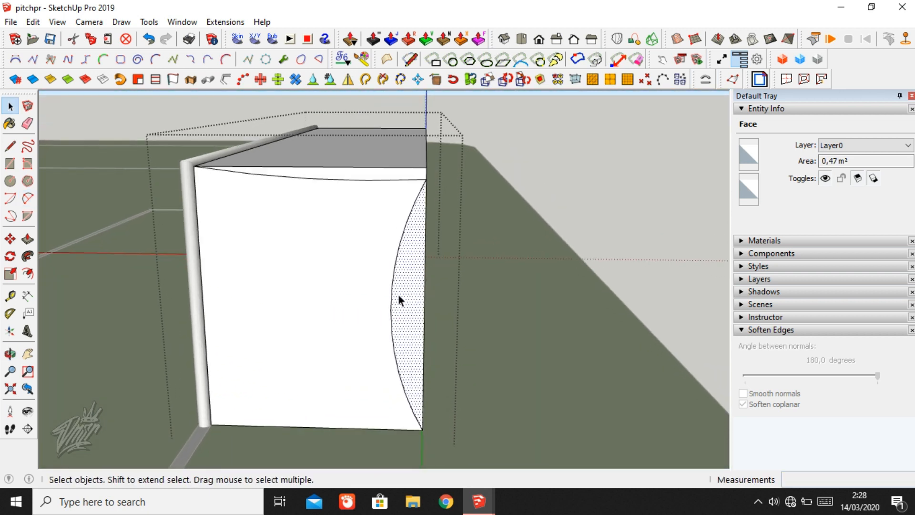
{"action": "left_click", "coordinate": [392, 289]}
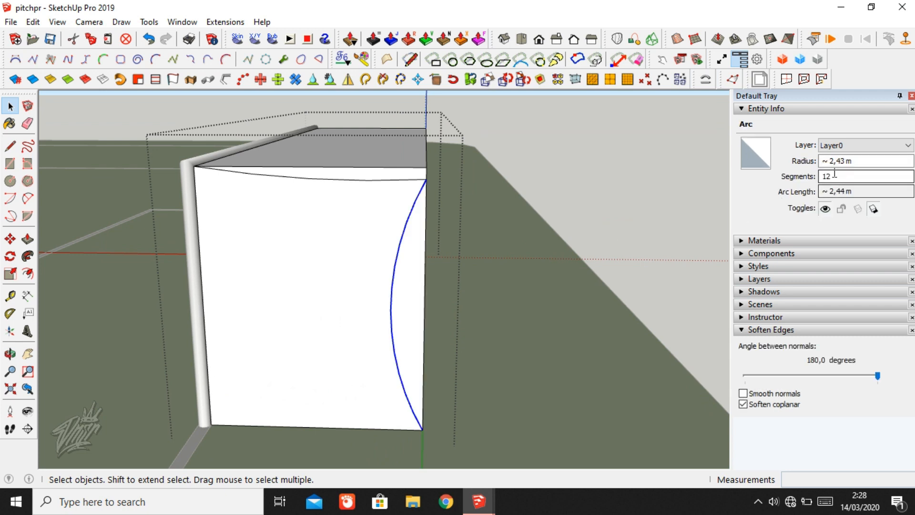
{"action": "left_click_drag", "start_coordinate": [834, 175], "coordinate": [823, 175]}
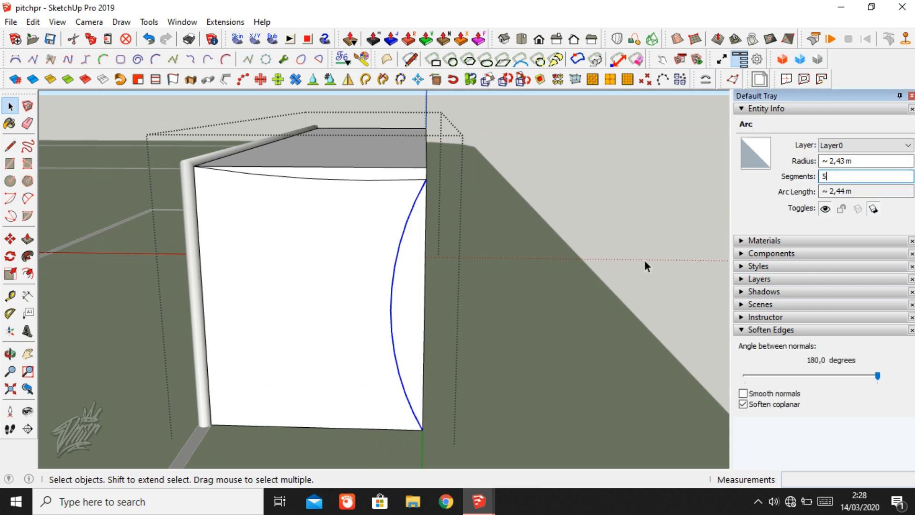
{"action": "left_click", "coordinate": [353, 312]}
- Push the two slivers outside the arcs 7.32 m through to the far side to curve the roof and back
{"action": "middle_click_drag", "start_coordinate": [353, 312], "coordinate": [304, 233]}
{"action": "left_click", "coordinate": [386, 207]}
{"action": "key", "text": "p"}
{"action": "left_click", "coordinate": [384, 210]}
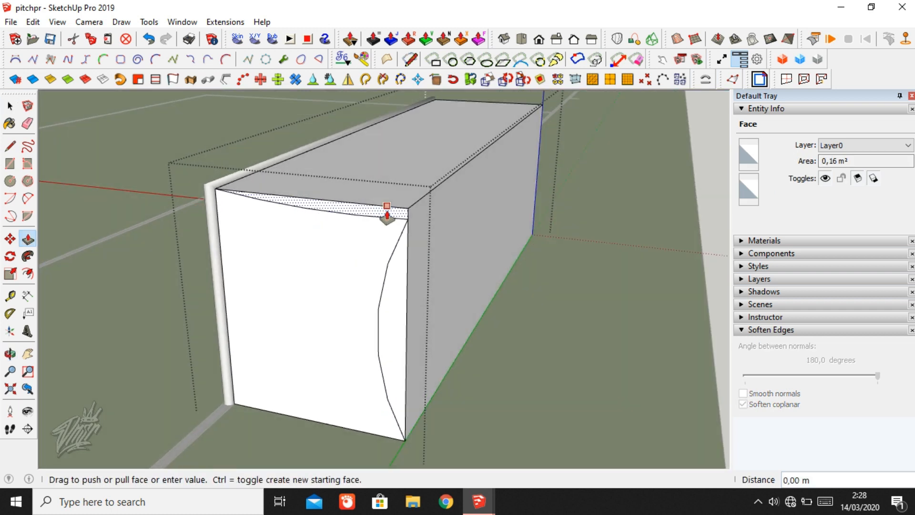
{"action": "left_click", "coordinate": [532, 109]}
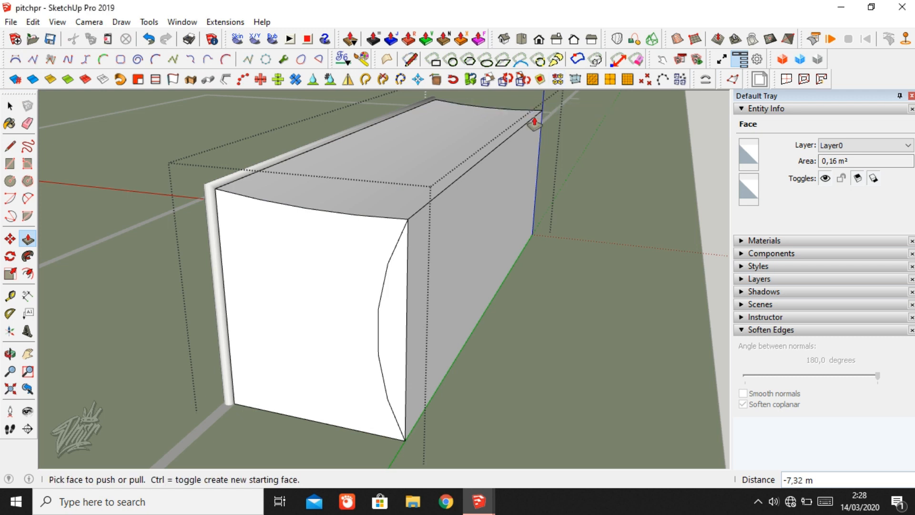
{"action": "left_click", "coordinate": [388, 307]}
{"action": "left_click", "coordinate": [524, 195]}
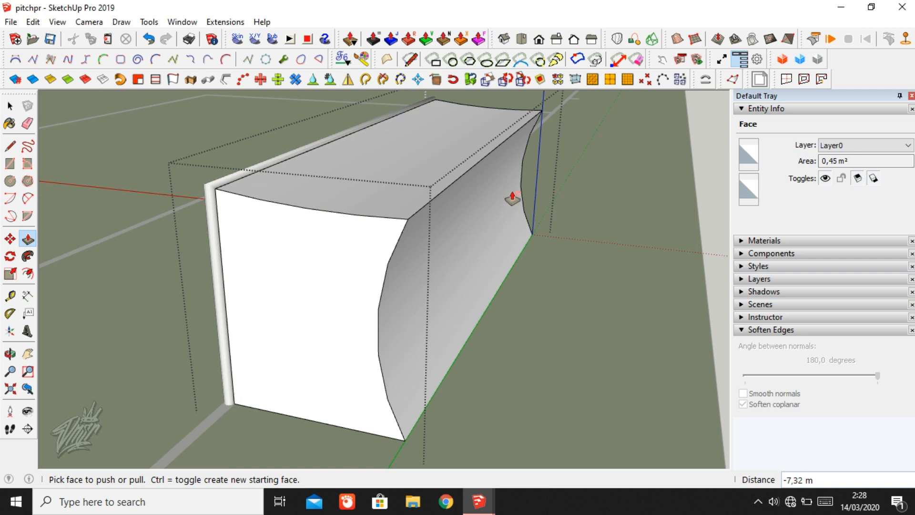
- Offset the outline of the curved back surface inward by 0.05 m with the surface offset tool
{"action": "middle_click_drag", "start_coordinate": [451, 262], "coordinate": [353, 299]}
{"action": "left_click", "coordinate": [353, 294]}
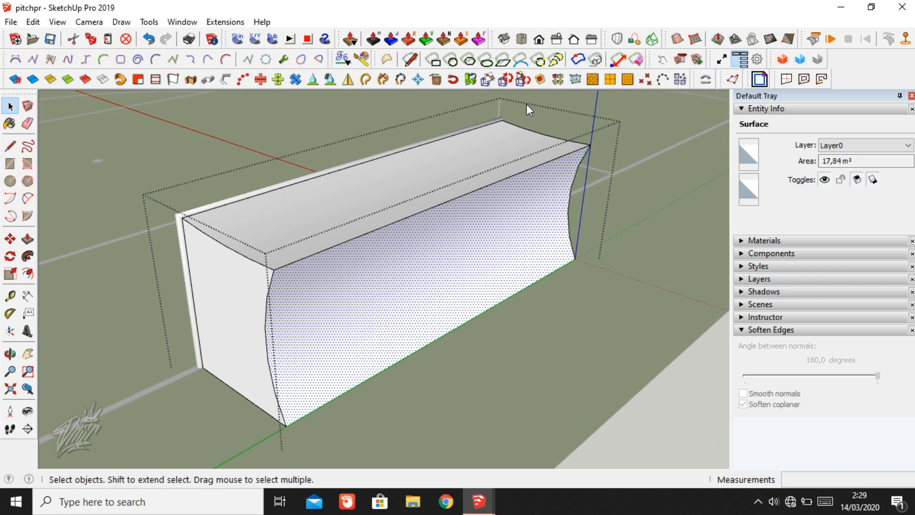
{"action": "left_click", "coordinate": [453, 200]}
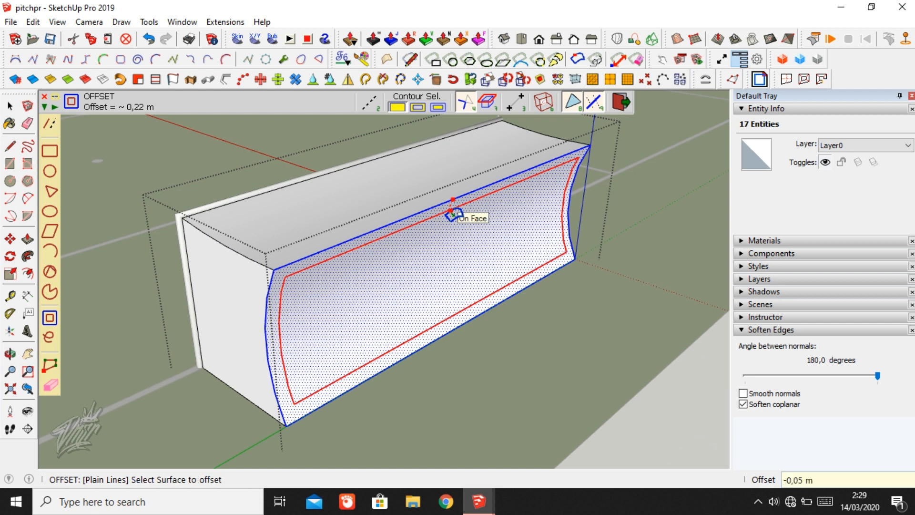
{"action": "key", "text": "Return"}
- Offset the upper, rear and bottom edges of the near side face inward by 0.05 m
{"action": "key", "text": "o"}
{"action": "left_click_drag", "start_coordinate": [327, 272], "coordinate": [281, 318]}
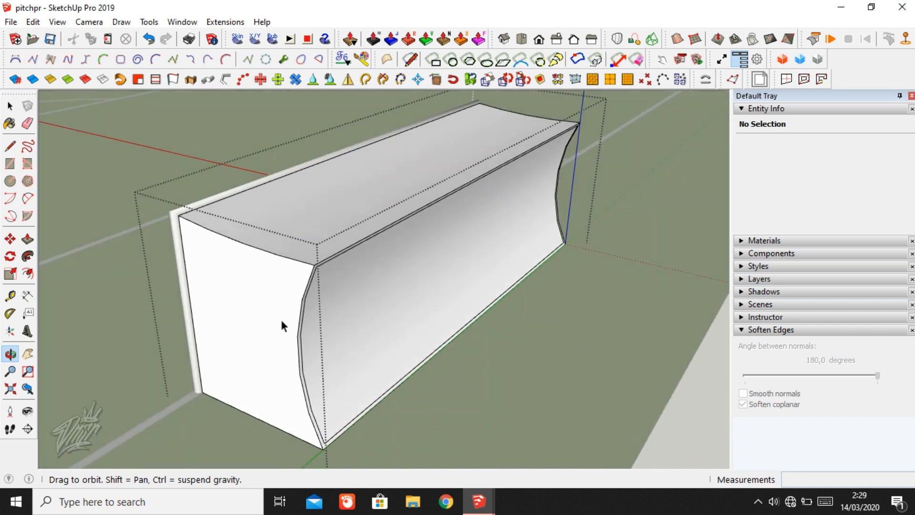
{"action": "key", "text": "space"}
{"action": "left_click", "coordinate": [276, 319]}
{"action": "left_click", "coordinate": [283, 256]}
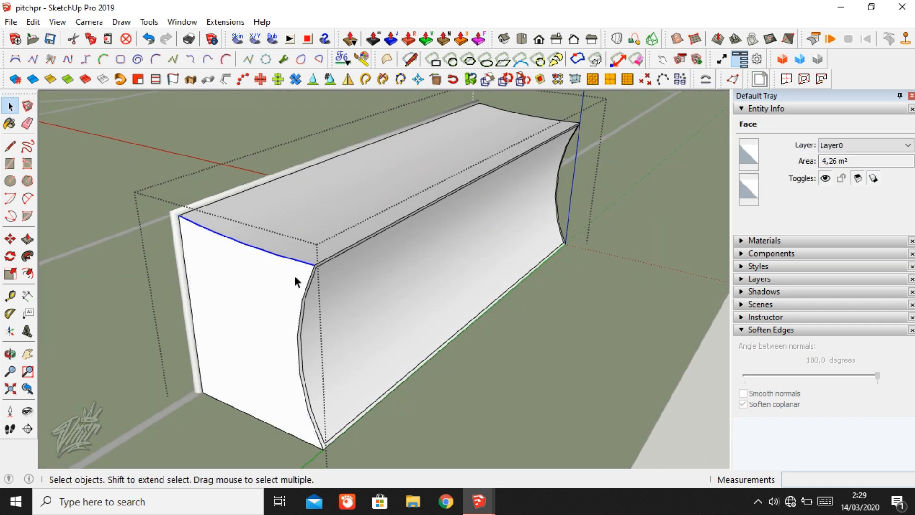
{"action": "left_click", "coordinate": [299, 305], "text": "shift"}
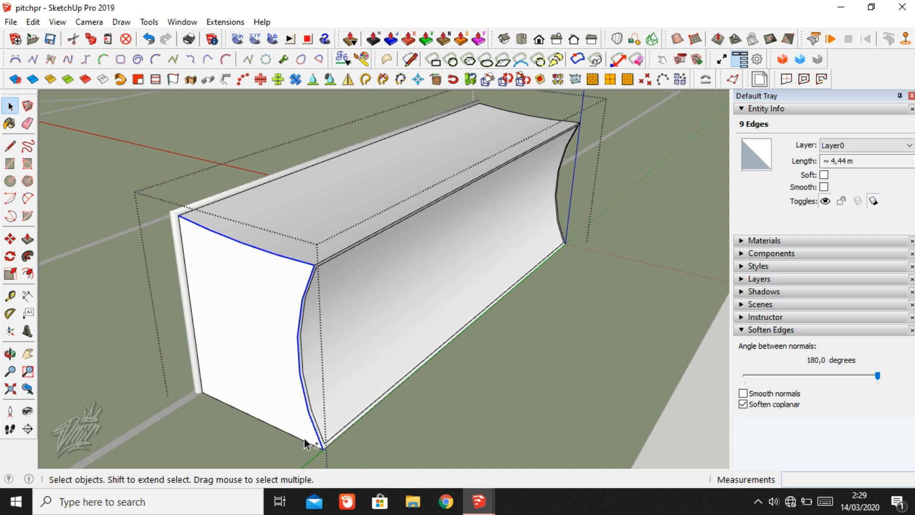
{"action": "left_click", "coordinate": [27, 273]}
{"action": "left_click", "coordinate": [235, 240]}
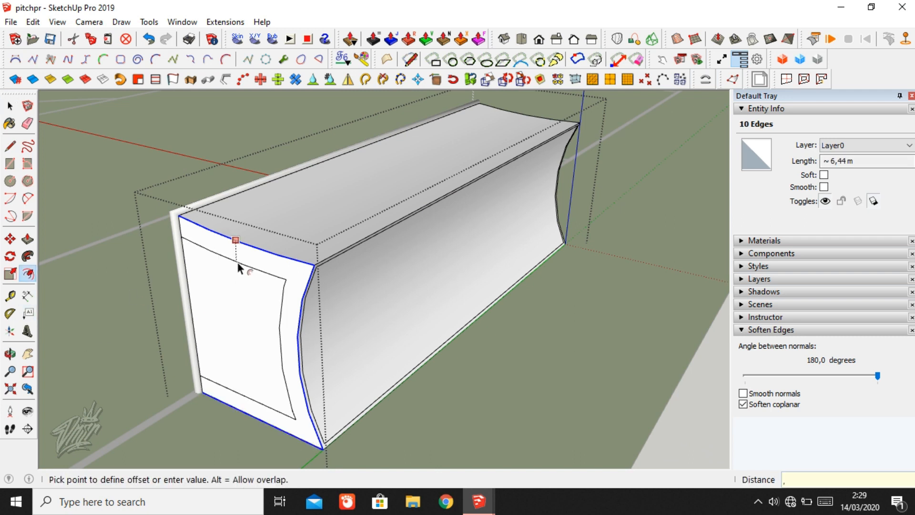
{"action": "type", "text": ",05"}
{"action": "key", "text": "Return"}
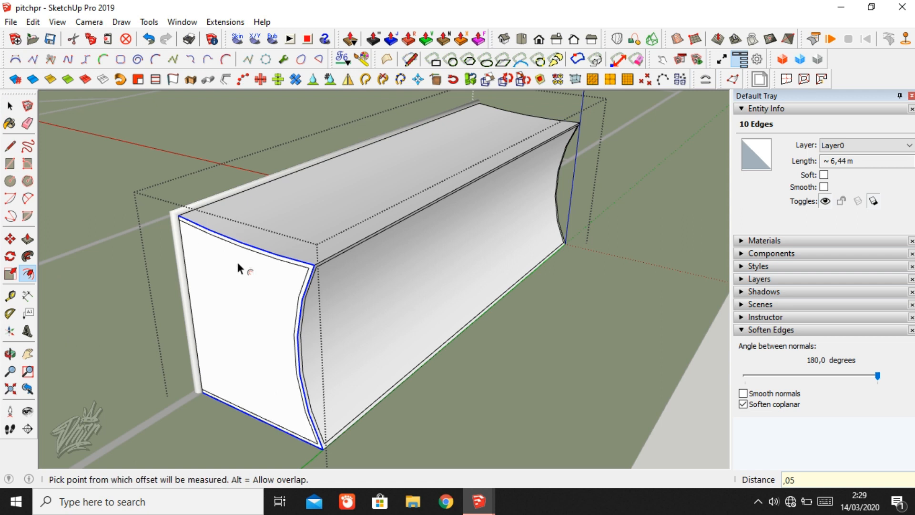
- Offset the upper, rear and bottom edges of the far side face inward by 0.05 m
{"action": "middle_click_drag", "start_coordinate": [235, 260], "coordinate": [400, 321]}
{"action": "left_click", "coordinate": [401, 320]}
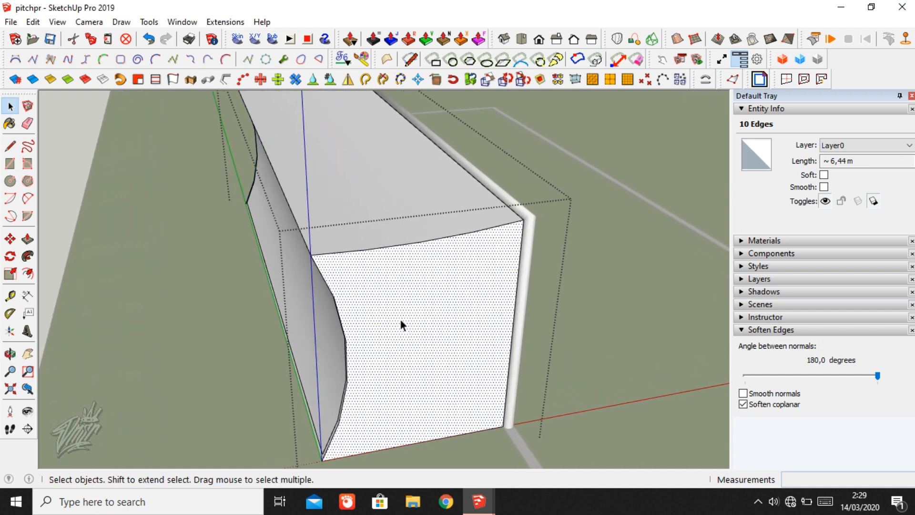
{"action": "left_click", "coordinate": [373, 252]}
{"action": "left_click", "coordinate": [333, 296], "text": "shift"}
{"action": "left_click", "coordinate": [413, 441], "text": "shift"}
{"action": "left_click", "coordinate": [27, 273]}
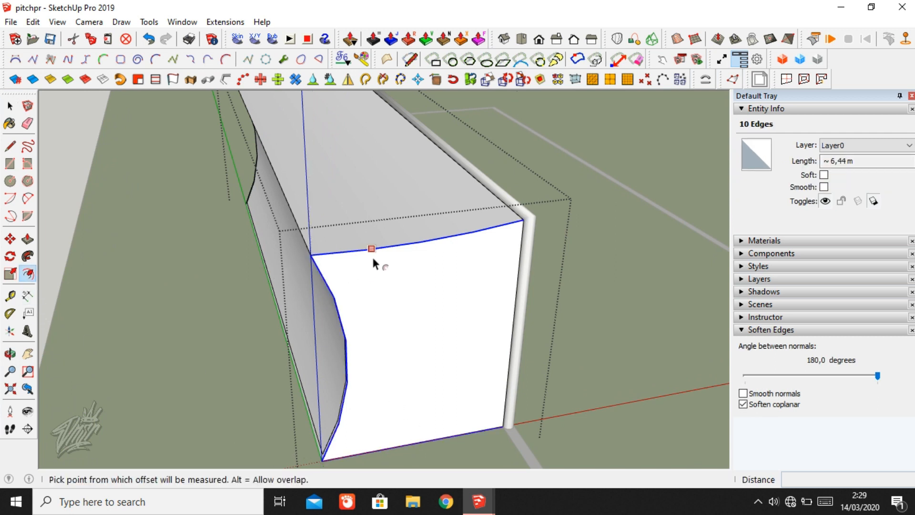
{"action": "left_click", "coordinate": [372, 249]}
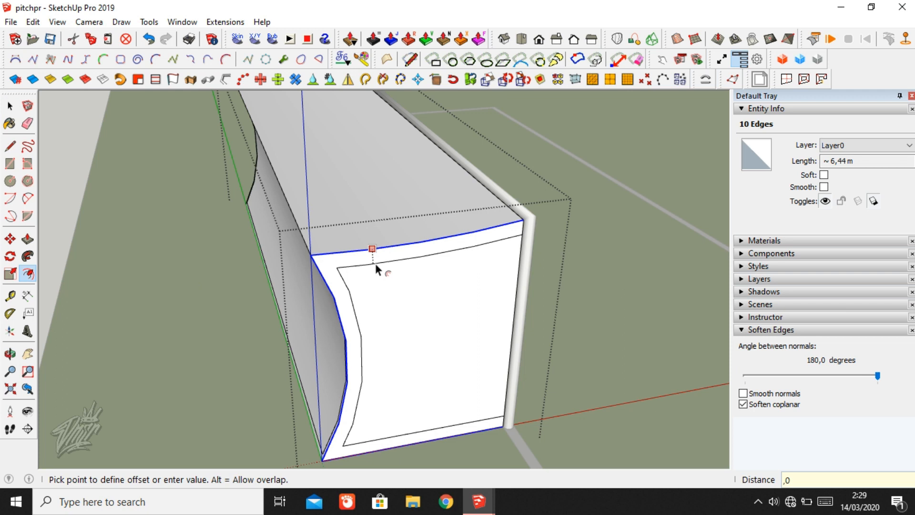
{"action": "key", "text": "Return"}
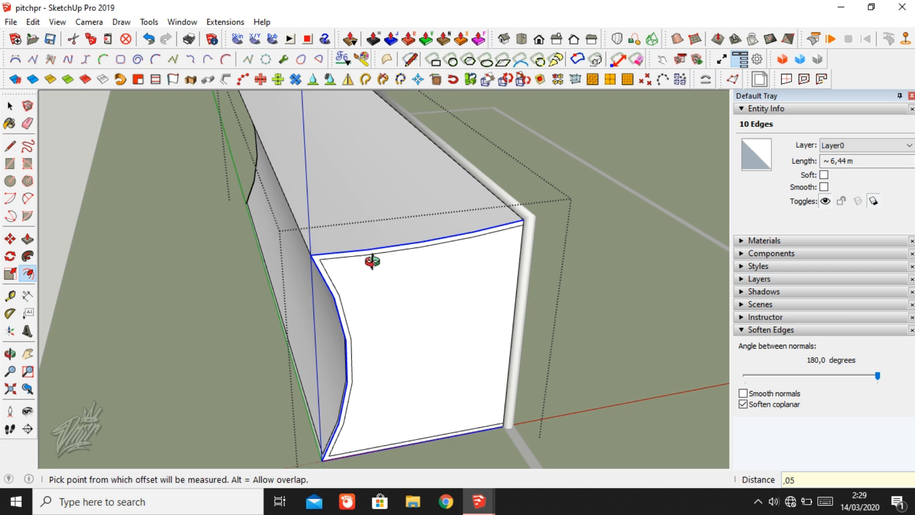
- Offset the outline of the curved roof surface inward by 0.05 m with the surface offset tool
{"action": "key", "text": "o"}
{"action": "left_click_drag", "start_coordinate": [362, 258], "coordinate": [375, 237]}
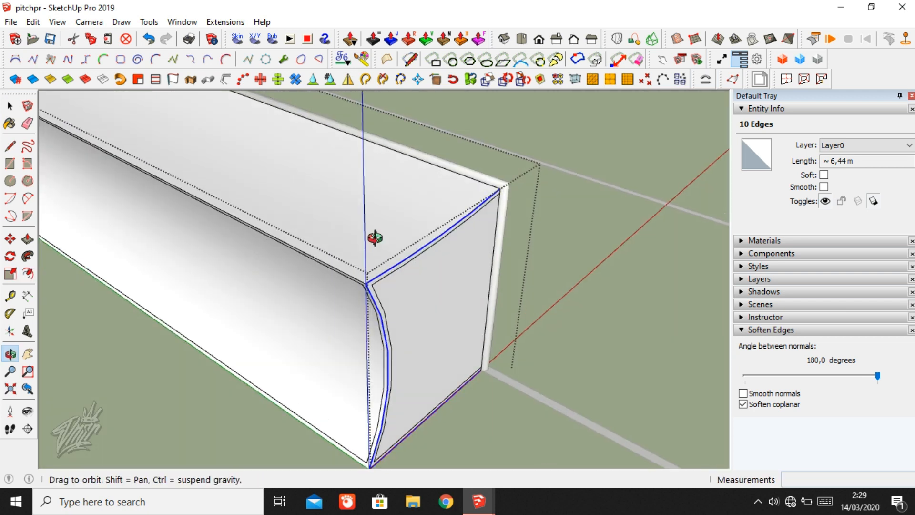
{"action": "key", "text": "space"}
{"action": "left_click", "coordinate": [379, 213]}
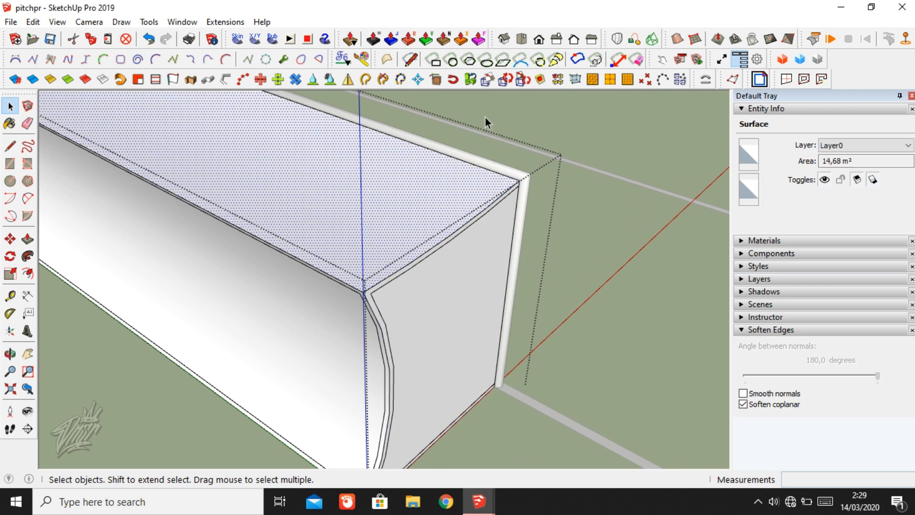
{"action": "left_click", "coordinate": [577, 59]}
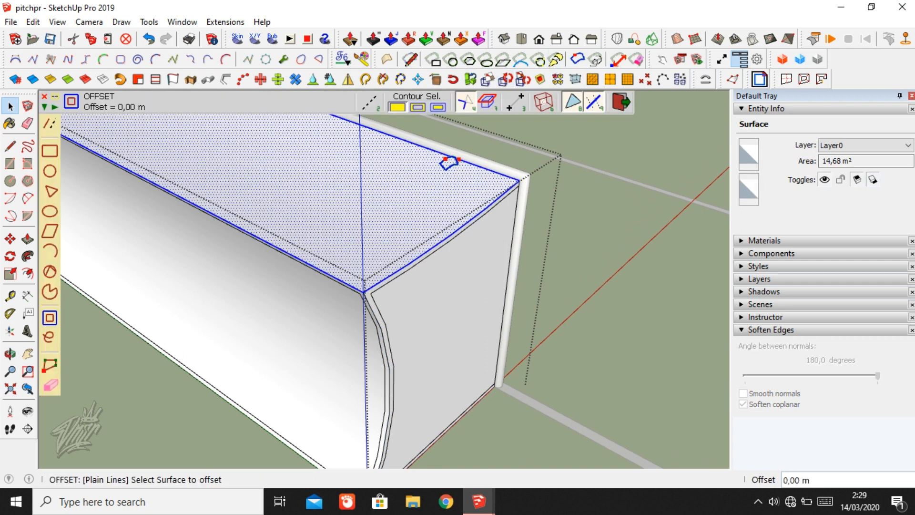
{"action": "left_click", "coordinate": [443, 165]}
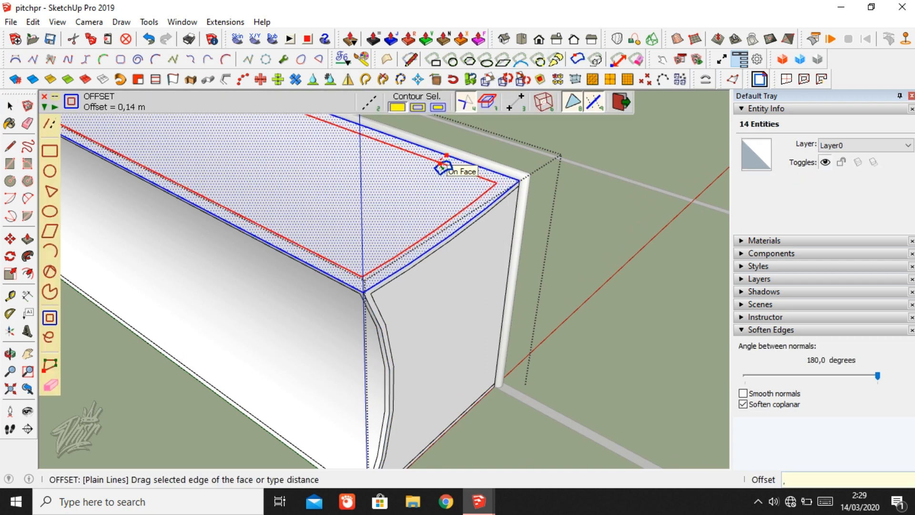
{"action": "type", "text": ",05"}
{"action": "key", "text": "Return"}
- Draw a short line from the inner offset corner to the roof's front edge at the far side
{"action": "key", "text": "h"}
{"action": "left_click_drag", "start_coordinate": [453, 176], "coordinate": [376, 299]}
{"action": "scroll", "coordinate": [406, 288], "scroll_direction": "up", "scroll_amount": 3}
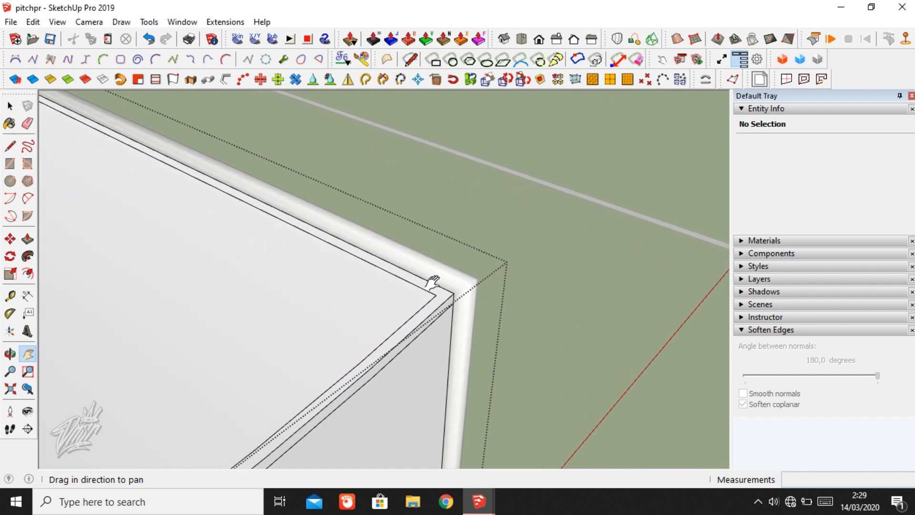
{"action": "key", "text": "l"}
{"action": "left_click", "coordinate": [436, 295]}
{"action": "scroll", "coordinate": [445, 277], "scroll_direction": "down", "scroll_amount": 5}
- Draw the matching 0.05 m line at the roof's near front corner and erase the inner line along the front edge
{"action": "key", "text": "h"}
{"action": "left_click_drag", "start_coordinate": [285, 225], "coordinate": [579, 415]}
{"action": "scroll", "coordinate": [261, 210], "scroll_direction": "up", "scroll_amount": 5}
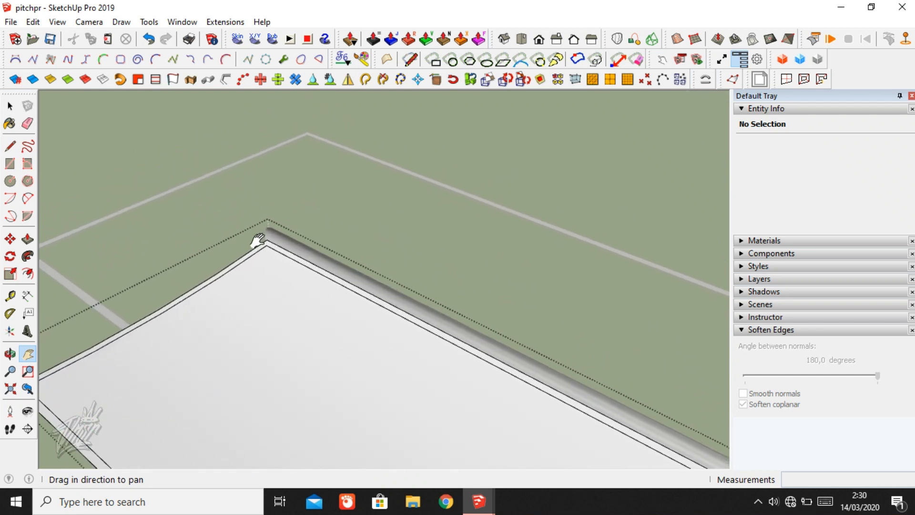
{"action": "scroll", "coordinate": [258, 239], "scroll_direction": "up", "scroll_amount": 3}
{"action": "key", "text": "l"}
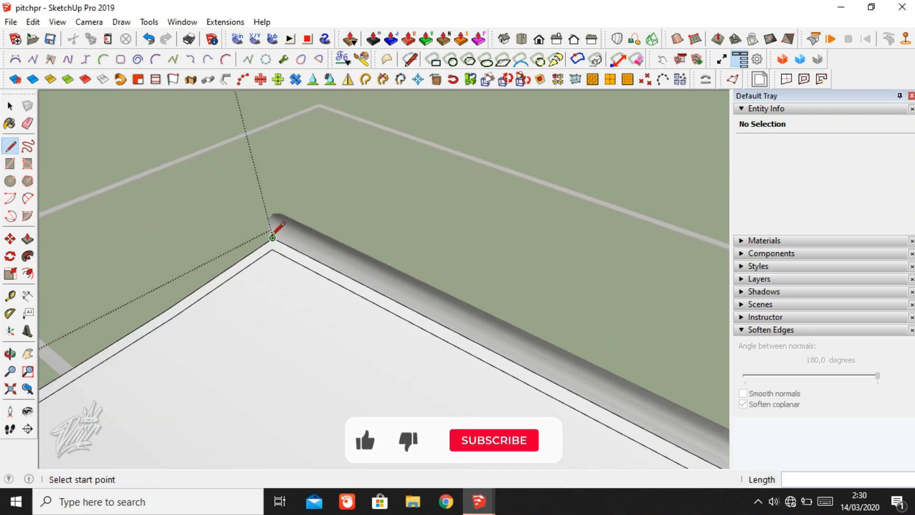
{"action": "left_click", "coordinate": [271, 248]}
{"action": "scroll", "coordinate": [282, 241], "scroll_direction": "up", "scroll_amount": 4}
{"action": "left_click", "coordinate": [280, 242]}
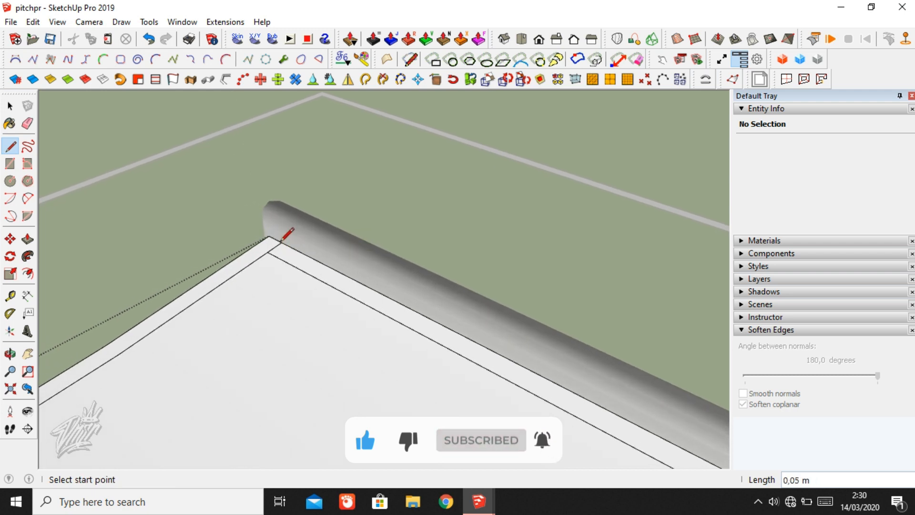
{"action": "key", "text": "e"}
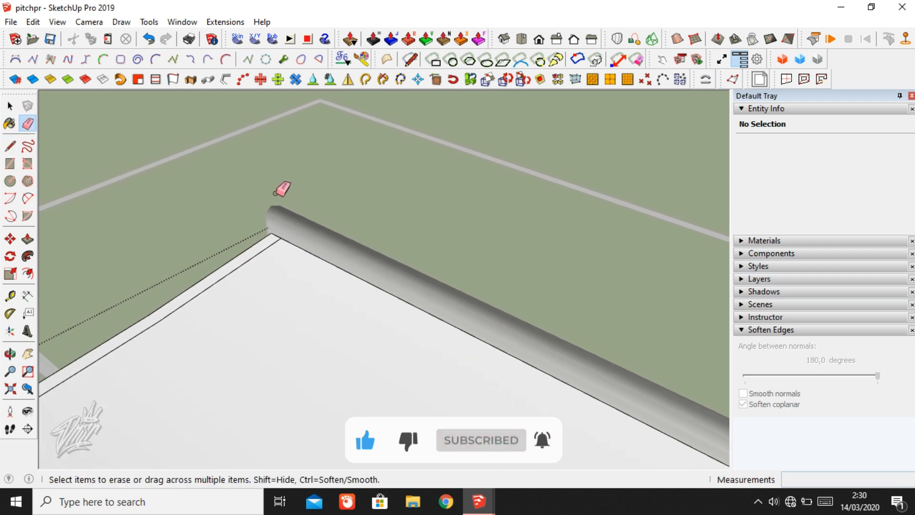
- Group the inset roof, back and both side faces, leaving out the narrow border strips
{"action": "middle_click_drag", "start_coordinate": [284, 192], "coordinate": [310, 233]}
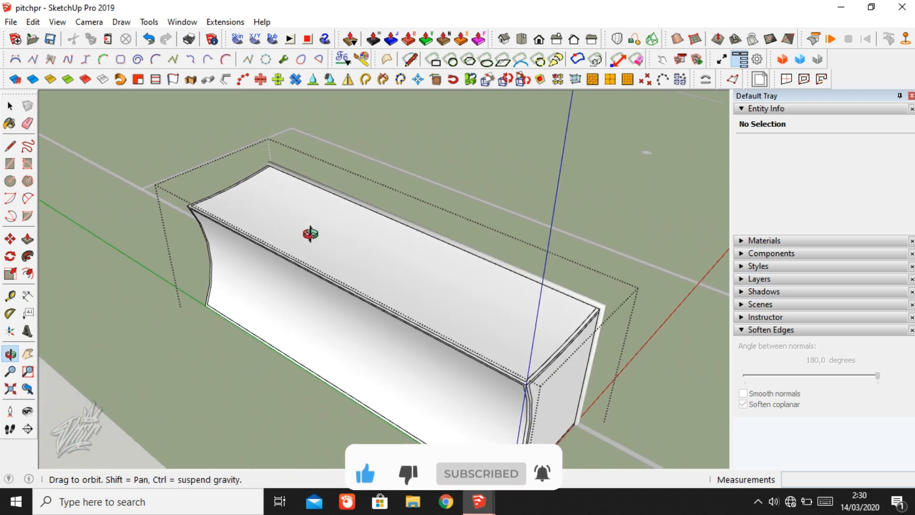
{"action": "scroll", "coordinate": [311, 234], "scroll_direction": "down", "scroll_amount": 1}
{"action": "key", "text": "space"}
{"action": "left_click", "coordinate": [365, 253]}
{"action": "left_click", "coordinate": [358, 313], "text": "shift"}
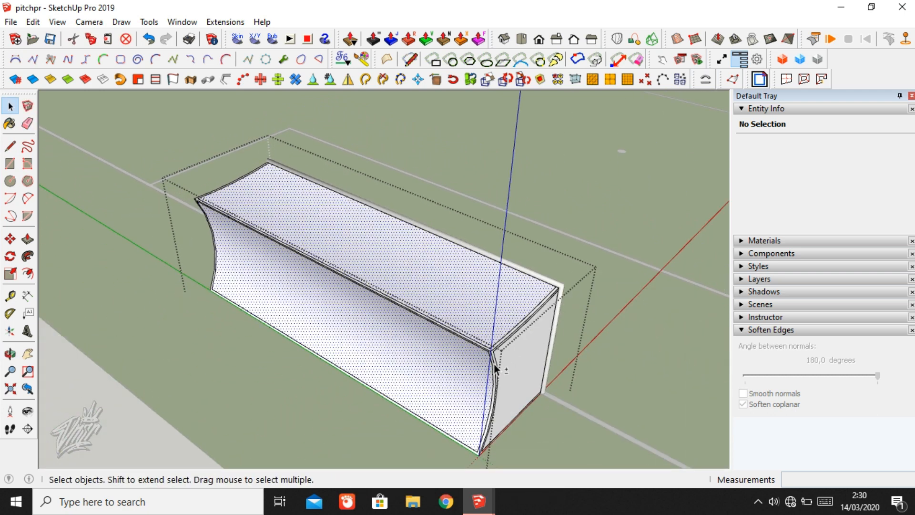
{"action": "left_click", "coordinate": [508, 370], "text": "shift"}
{"action": "middle_click_drag", "start_coordinate": [373, 347], "coordinate": [426, 354]}
{"action": "left_click", "coordinate": [386, 359], "text": "shift"}
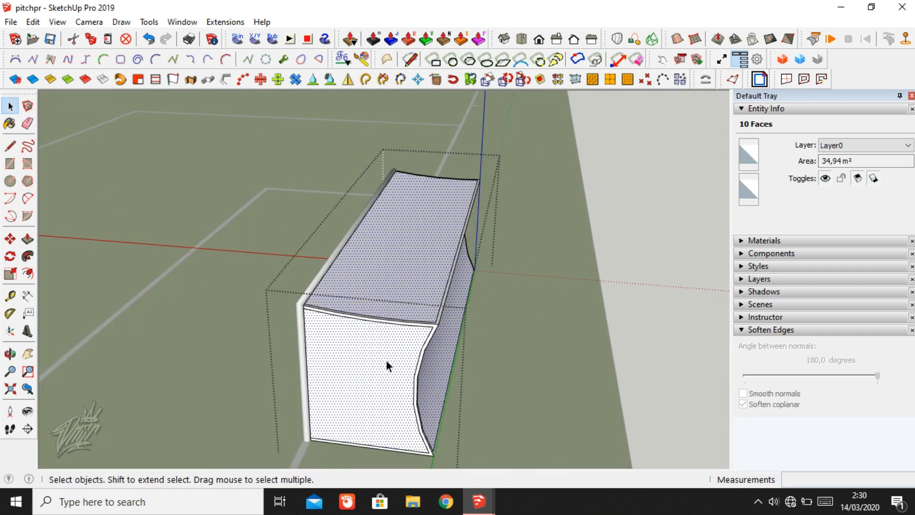
{"action": "right_click", "coordinate": [386, 358]}
{"action": "left_click", "coordinate": [437, 169]}
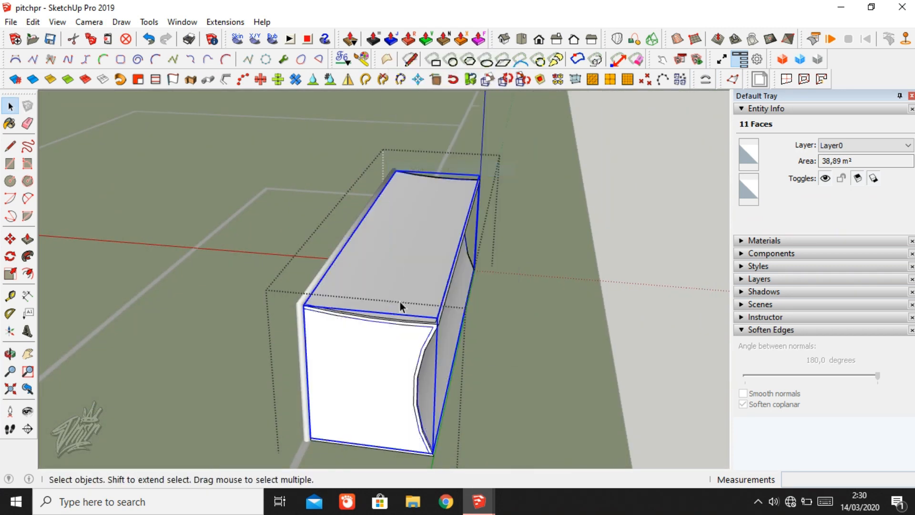
- Open the group of inset net faces for editing and select its roof surface
{"action": "scroll", "coordinate": [397, 351], "scroll_direction": "up", "scroll_amount": 3}
{"action": "key", "text": "Delete"}
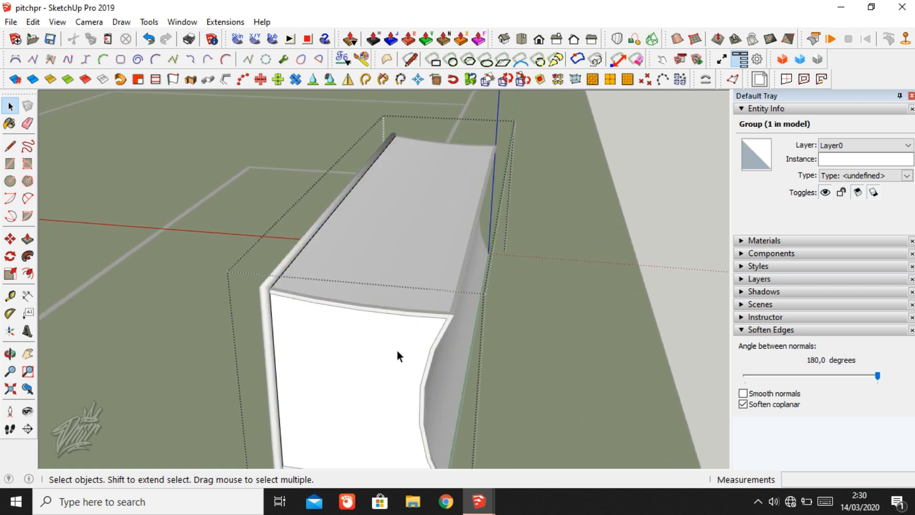
{"action": "scroll", "coordinate": [393, 271], "scroll_direction": "down", "scroll_amount": 1}
{"action": "left_click", "coordinate": [412, 292]}
{"action": "key", "text": "o"}
{"action": "left_click_drag", "start_coordinate": [419, 288], "coordinate": [111, 366]}
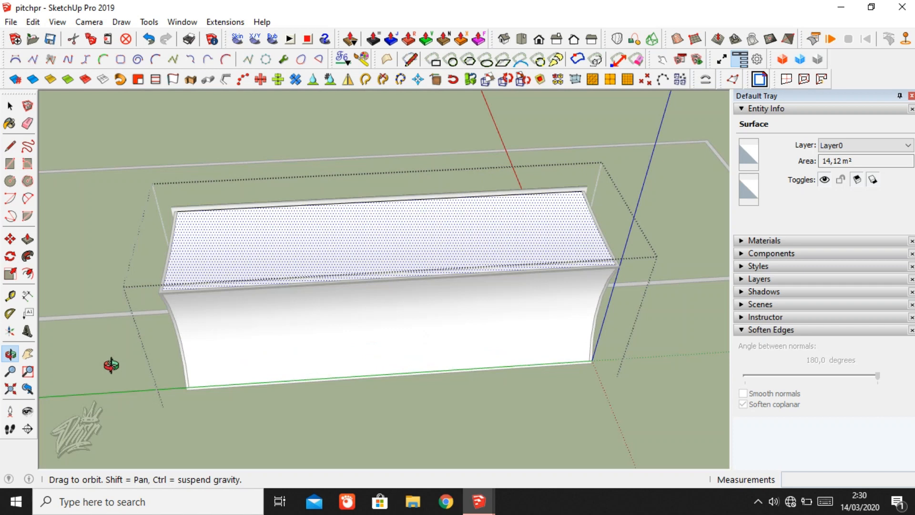
- Create a new material that uses net.png as its texture image
{"action": "left_click", "coordinate": [768, 240]}
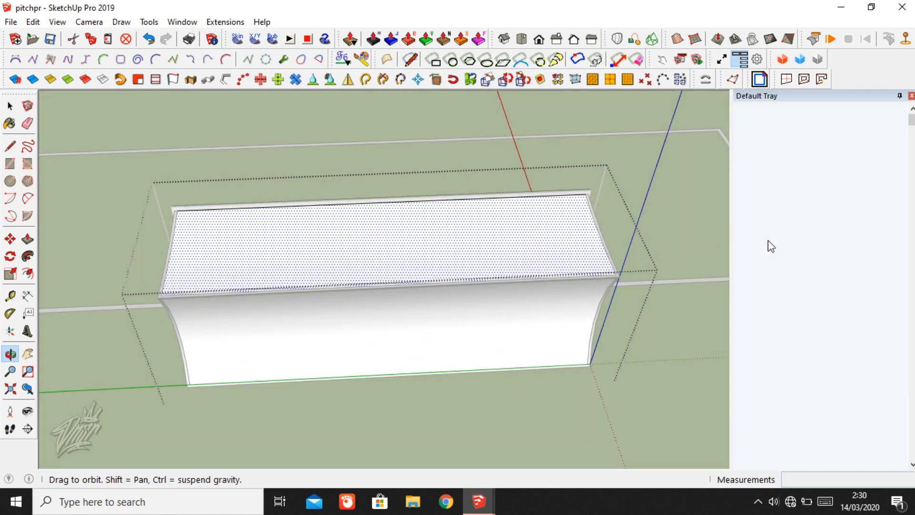
{"action": "left_click", "coordinate": [898, 273]}
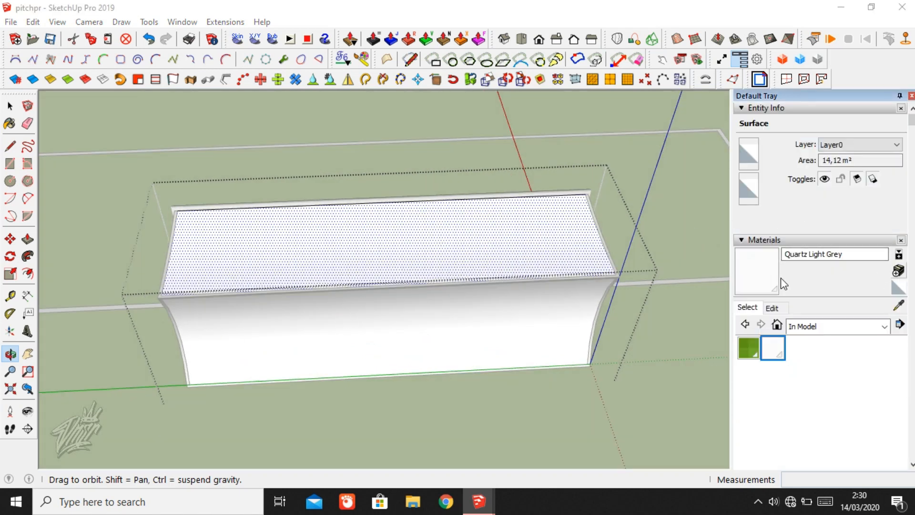
{"action": "left_click", "coordinate": [530, 295]}
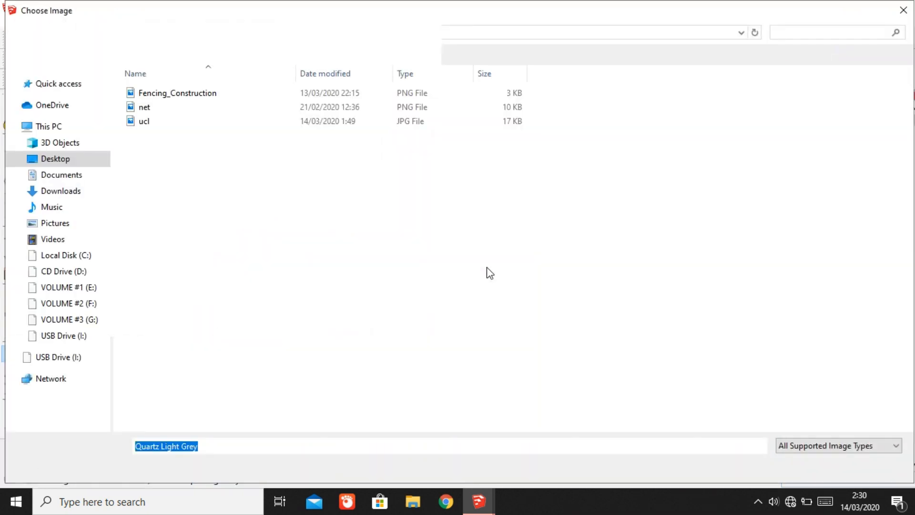
{"action": "left_click", "coordinate": [175, 107]}
{"action": "double_click", "coordinate": [176, 107]}
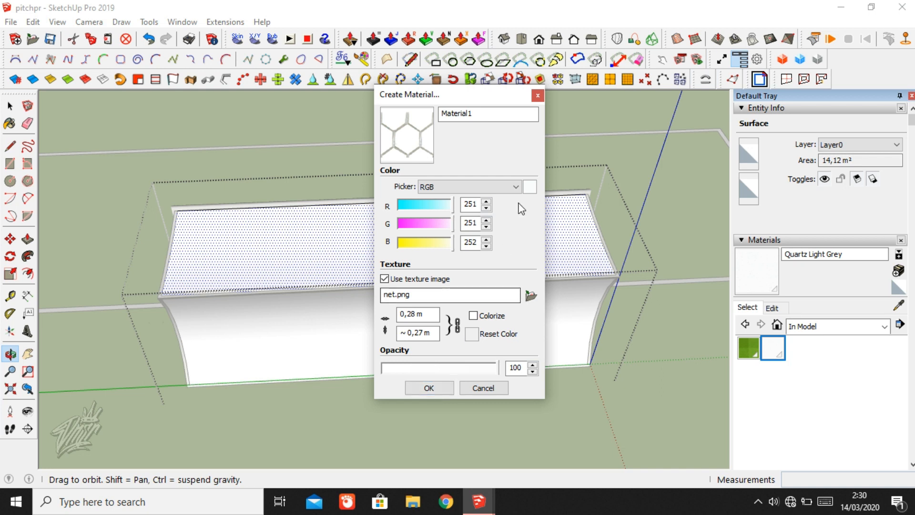
{"action": "left_click", "coordinate": [427, 388]}
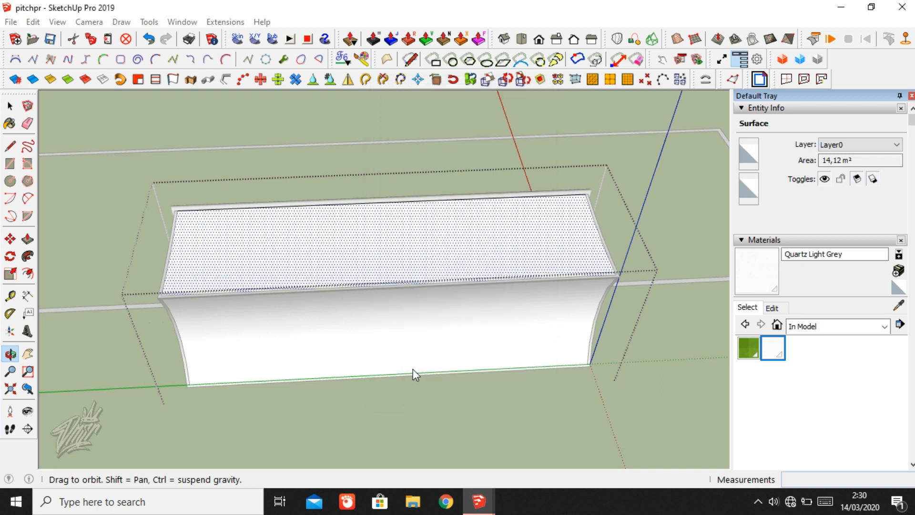
- Hide the rest of the model while editing the net group
{"action": "left_click_drag", "start_coordinate": [320, 235], "coordinate": [383, 318]}
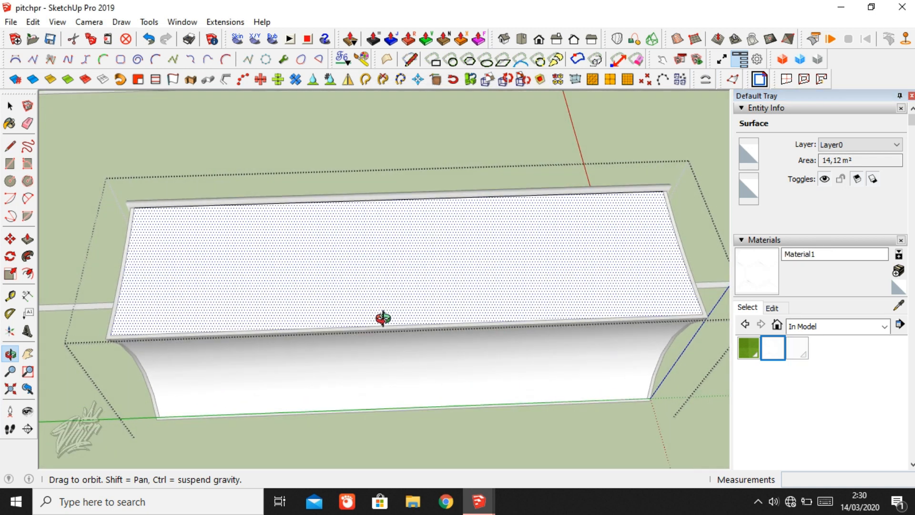
{"action": "left_click", "coordinate": [57, 22]}
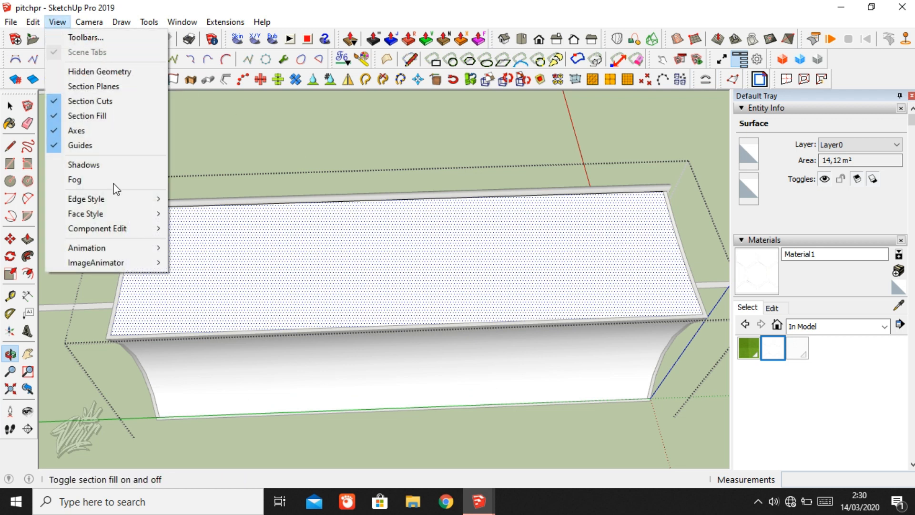
{"action": "mouse_move", "coordinate": [122, 229]}
{"action": "left_click", "coordinate": [185, 229]}
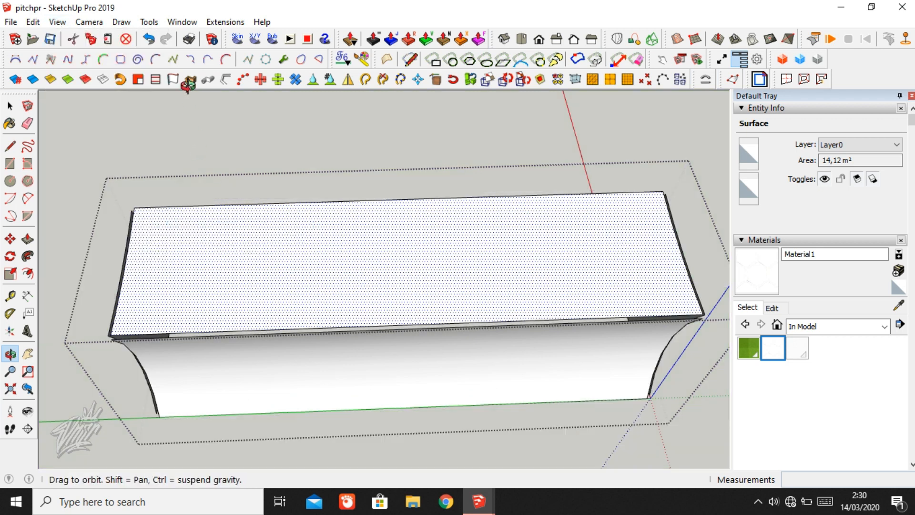
- Paint the roof surface with the net material using the UV painting tool and scale its texture down
{"action": "left_click", "coordinate": [362, 58]}
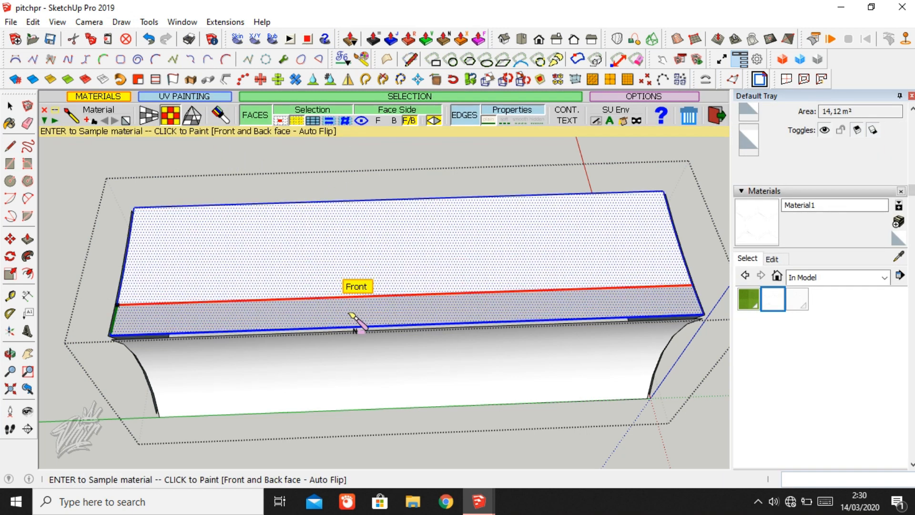
{"action": "left_click", "coordinate": [349, 282]}
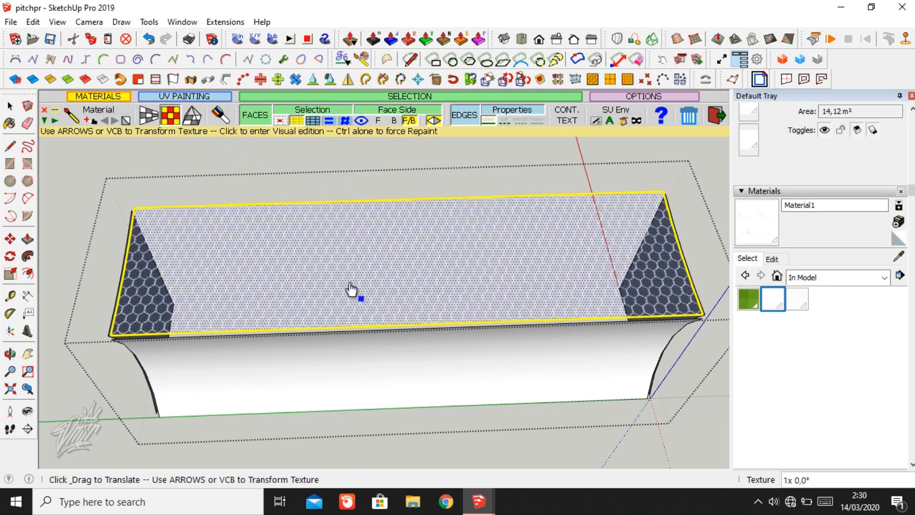
{"action": "left_click", "coordinate": [351, 284]}
{"action": "left_click_drag", "start_coordinate": [398, 248], "coordinate": [384, 271]}
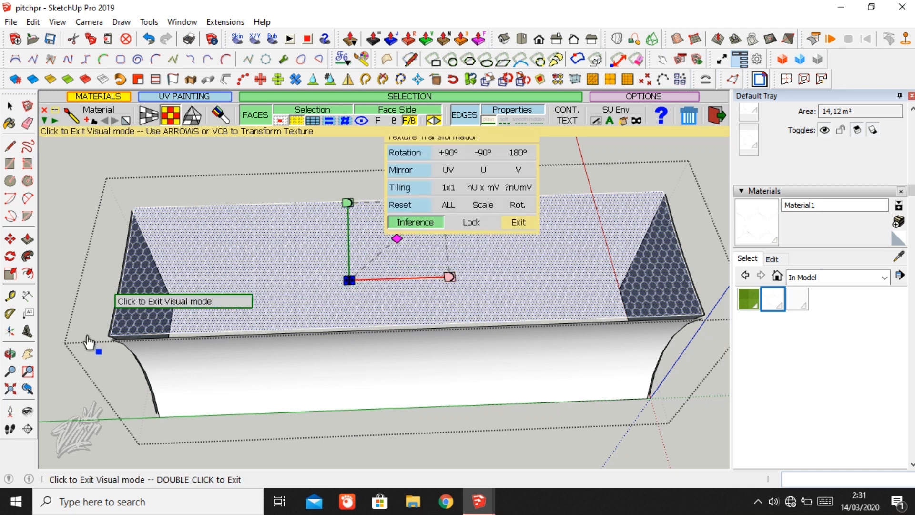
{"action": "left_click", "coordinate": [231, 275]}
- Paint the curved back surface and both side faces with the net material using the UV painting tool
{"action": "middle_click_drag", "start_coordinate": [297, 288], "coordinate": [348, 216]}
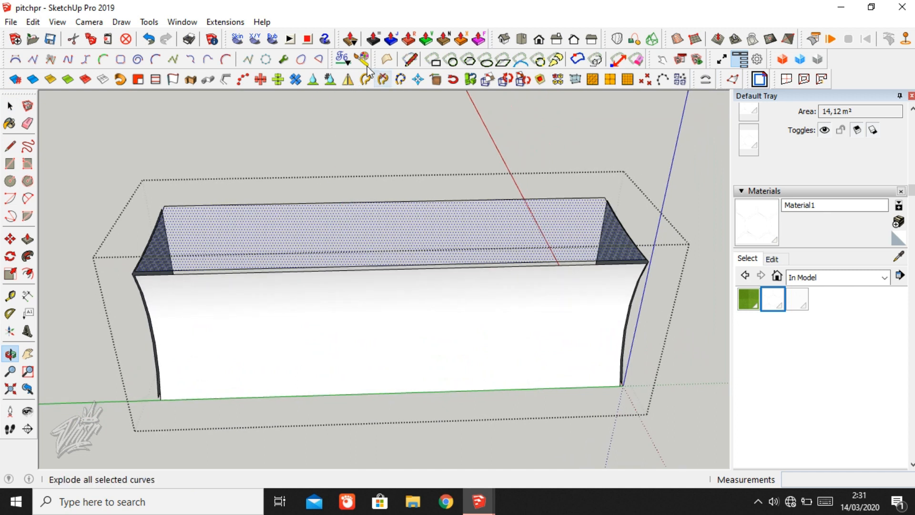
{"action": "left_click", "coordinate": [362, 387]}
{"action": "middle_click_drag", "start_coordinate": [339, 367], "coordinate": [477, 270]}
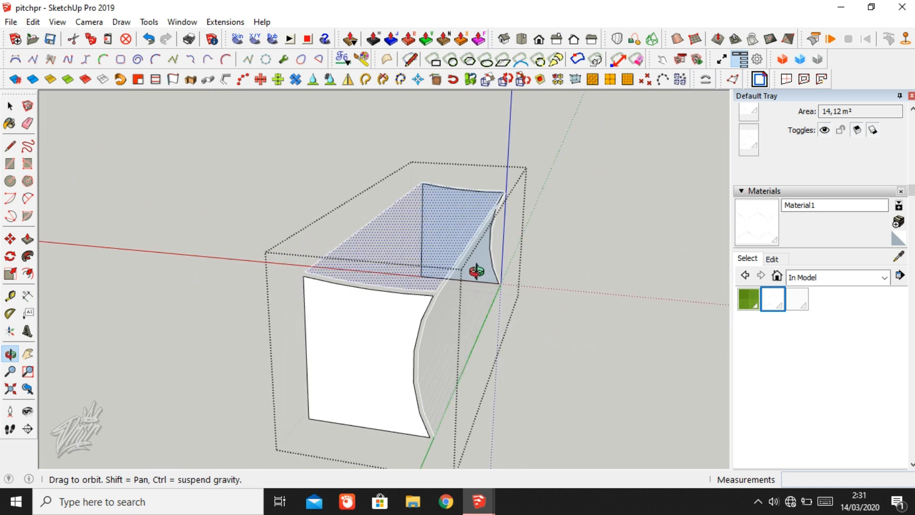
{"action": "left_click", "coordinate": [362, 59]}
{"action": "left_click", "coordinate": [374, 418]}
{"action": "middle_click_drag", "start_coordinate": [445, 351], "coordinate": [359, 182]}
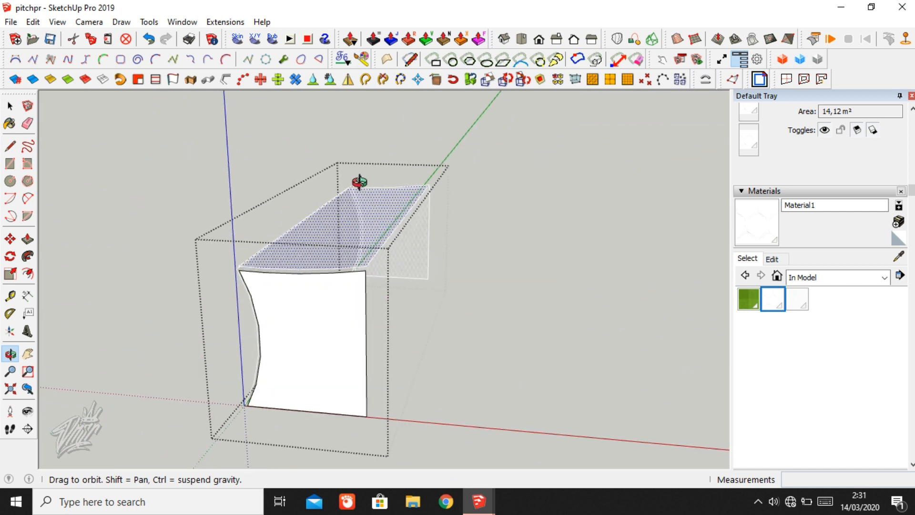
{"action": "left_click", "coordinate": [361, 60]}
{"action": "left_click", "coordinate": [336, 417]}
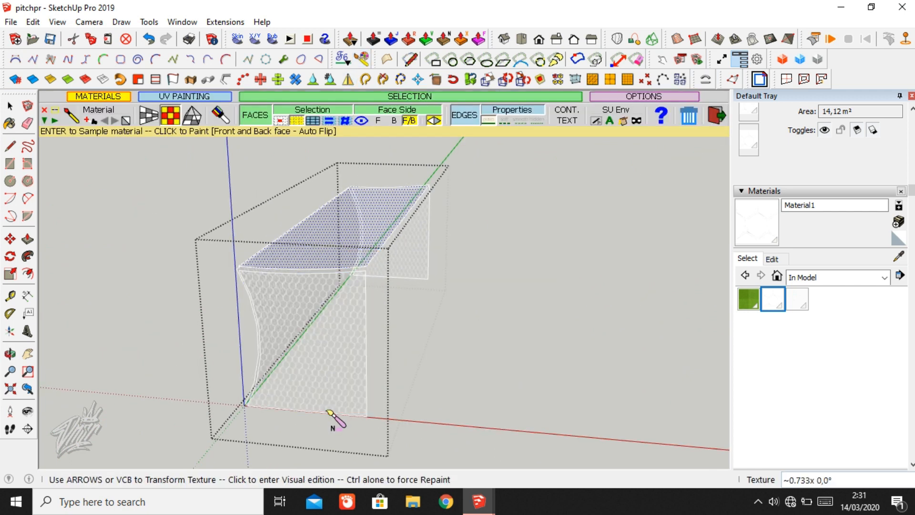
{"action": "middle_click_drag", "start_coordinate": [362, 353], "coordinate": [494, 249]}
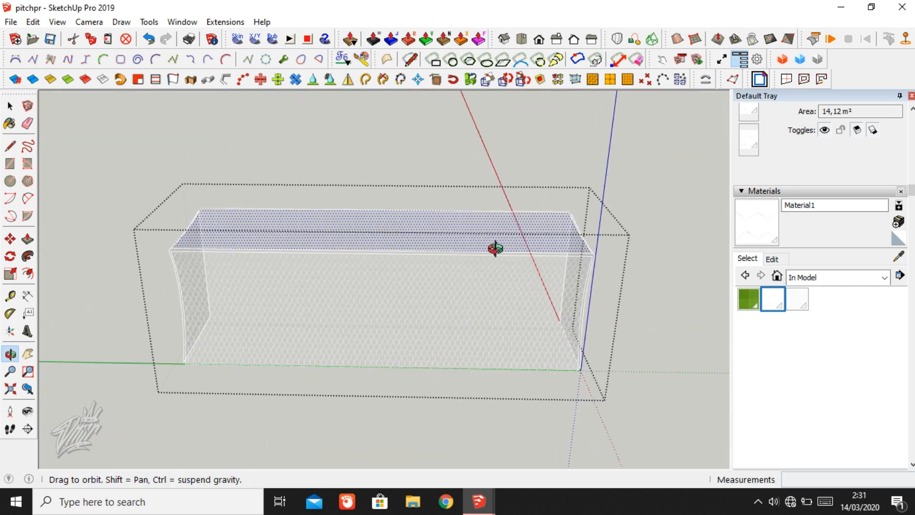
- Finish the net painting and show the rest of the model again while editing the net group
{"action": "key", "text": "space"}
{"action": "middle_click_drag", "start_coordinate": [359, 296], "coordinate": [534, 281]}
{"action": "left_click", "coordinate": [57, 21]}
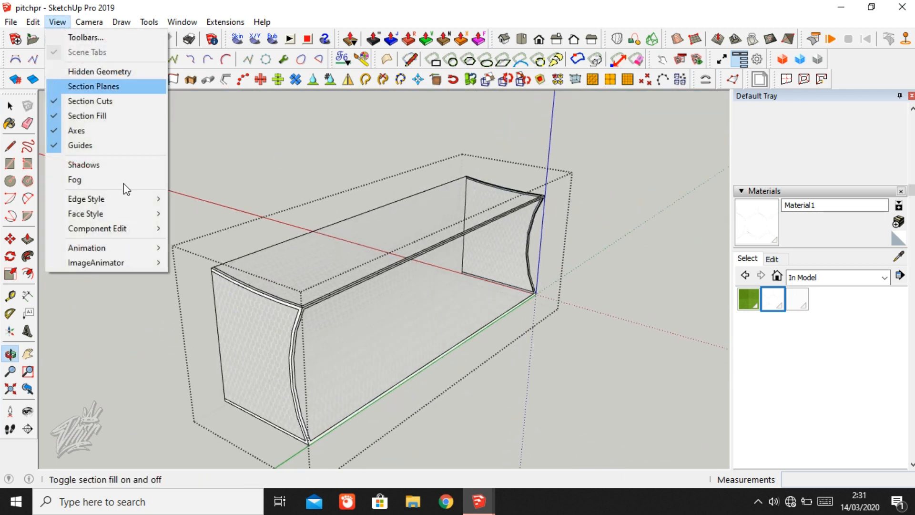
{"action": "left_click", "coordinate": [211, 227]}
{"action": "middle_click_drag", "start_coordinate": [211, 227], "coordinate": [348, 311]}
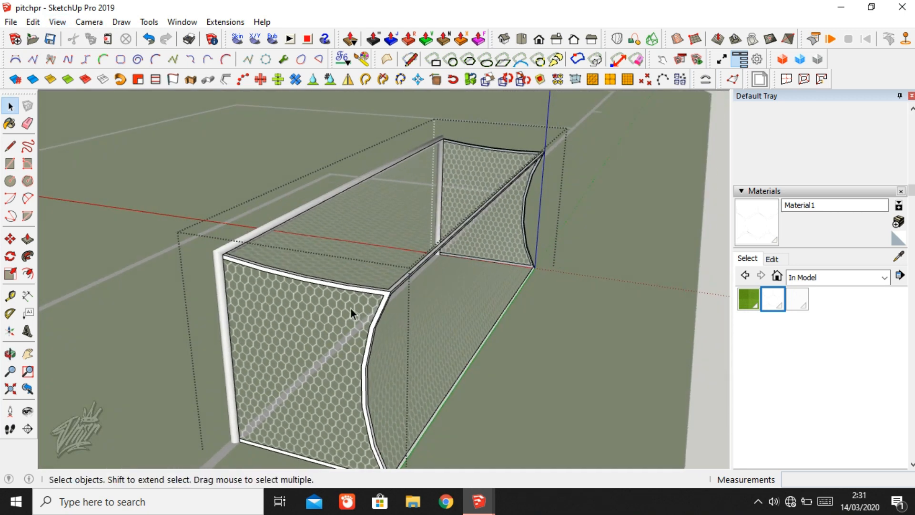
- Draw a 0.8 m line outward from the net's bottom back corner and a 2.55 m vertical line from its end
{"action": "left_click", "coordinate": [350, 308]}
{"action": "middle_click_drag", "start_coordinate": [351, 308], "coordinate": [396, 384]}
{"action": "key", "text": "l"}
{"action": "left_click", "coordinate": [344, 401]}
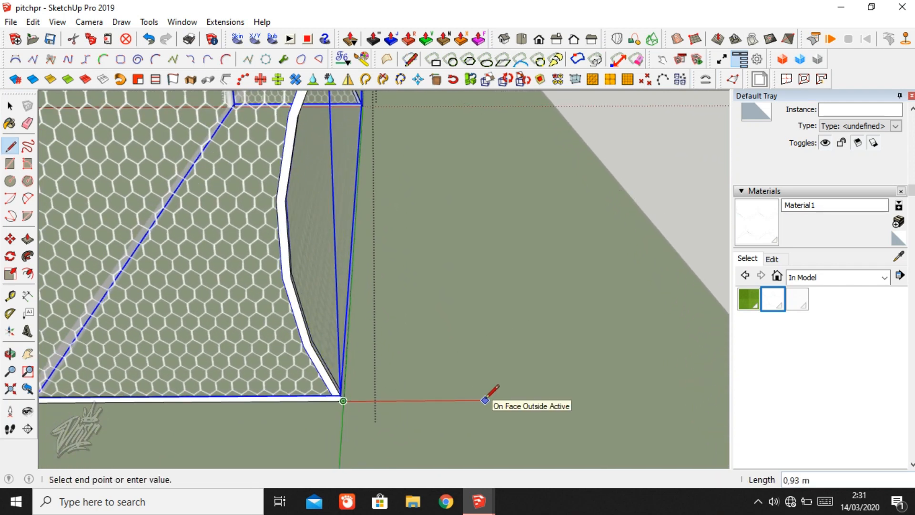
{"action": "type", "text": ",8"}
{"action": "key", "text": "Return"}
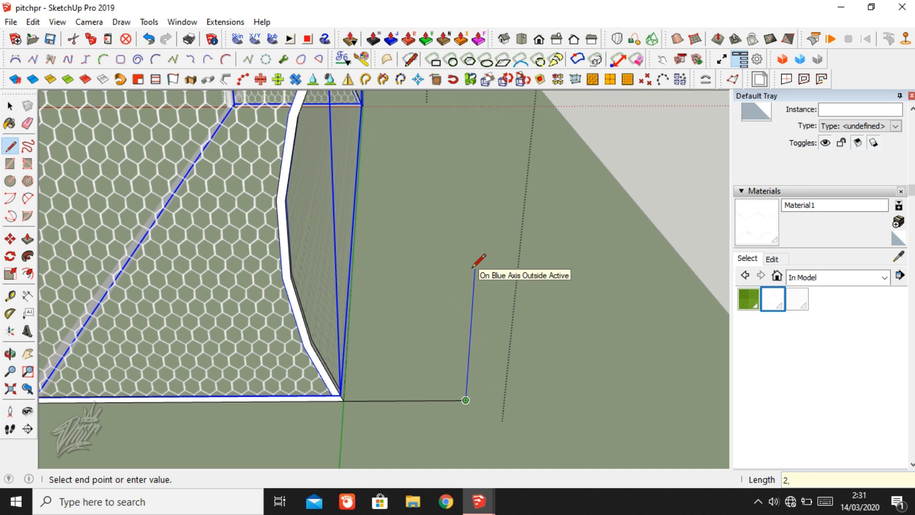
- Erase the 0.8 m ground line, keeping only the vertical line behind the net
{"action": "key", "text": "e"}
{"action": "left_click_drag", "start_coordinate": [443, 375], "coordinate": [434, 409]}
{"action": "scroll", "coordinate": [433, 408], "scroll_direction": "down", "scroll_amount": 4}
{"action": "scroll", "coordinate": [421, 267], "scroll_direction": "up", "scroll_amount": 8}
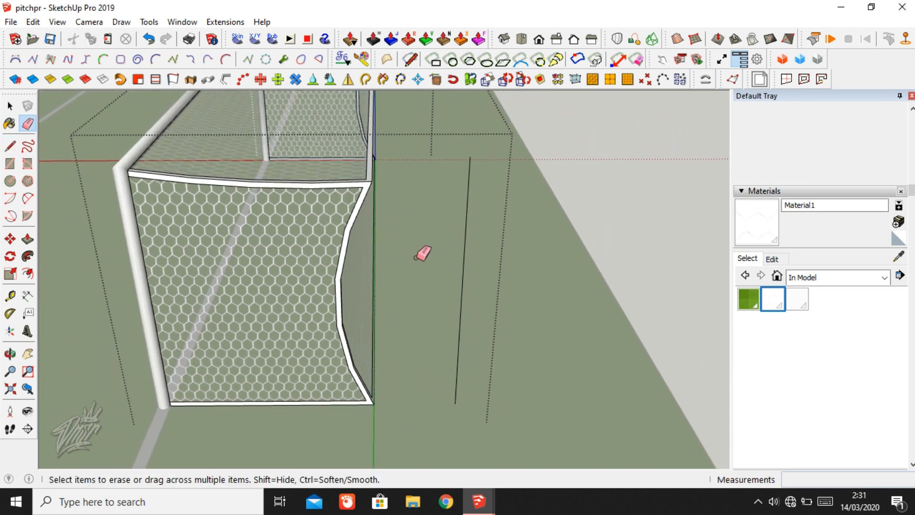
{"action": "scroll", "coordinate": [411, 300], "scroll_direction": "down", "scroll_amount": 8}
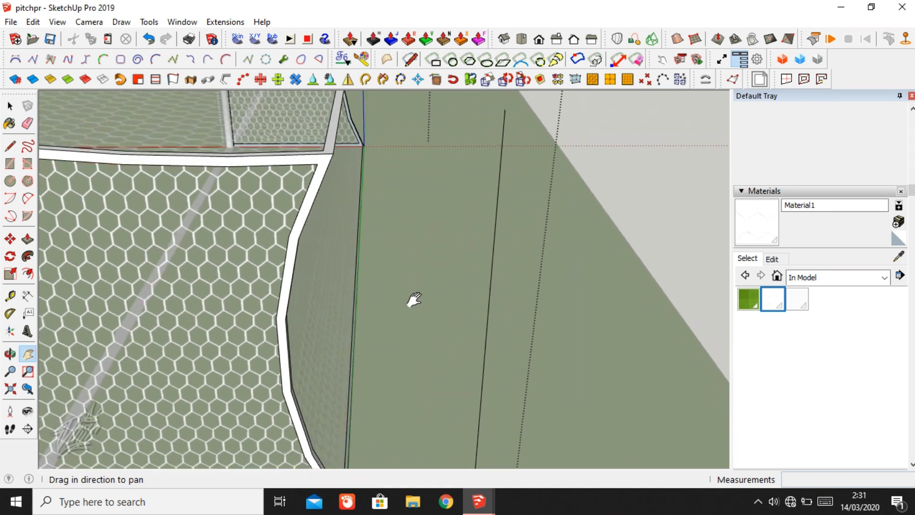
- Convert the vertical line into a grouped tube with a 0.06 m diameter and a precision of 6
{"action": "key", "text": "space"}
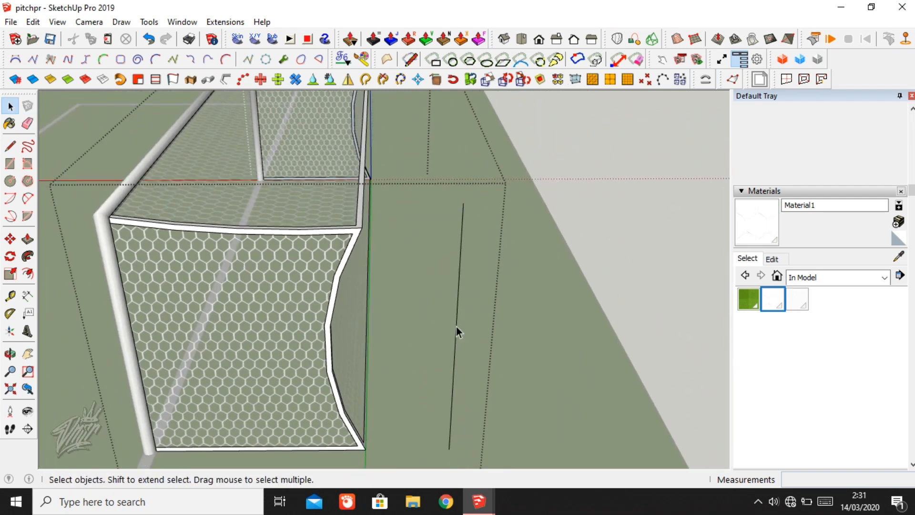
{"action": "left_click", "coordinate": [456, 328]}
{"action": "left_click", "coordinate": [227, 80]}
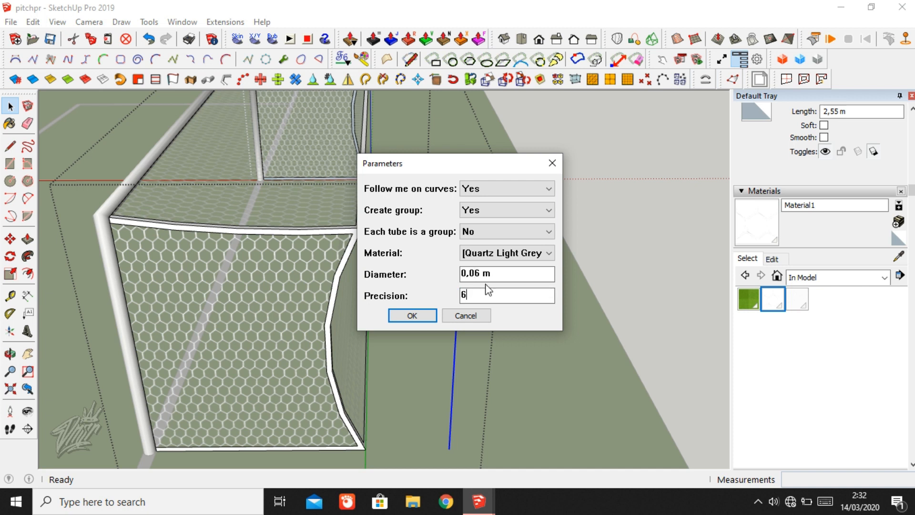
{"action": "left_click", "coordinate": [493, 257]}
{"action": "left_click", "coordinate": [412, 315]}
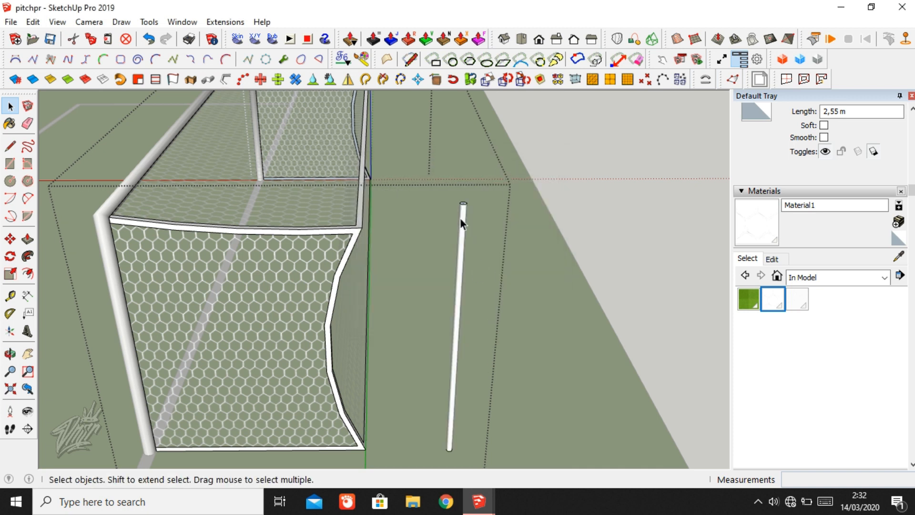
- Draw a line from 0.05 m below the post's top to the net's upper back corner
{"action": "scroll", "coordinate": [461, 215], "scroll_direction": "up", "scroll_amount": 5}
{"action": "scroll", "coordinate": [464, 200], "scroll_direction": "up", "scroll_amount": 5}
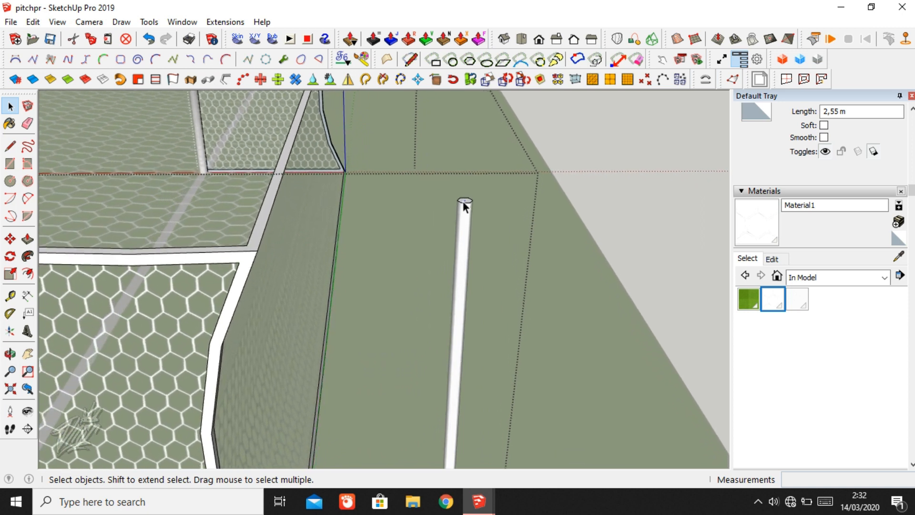
{"action": "key", "text": "e"}
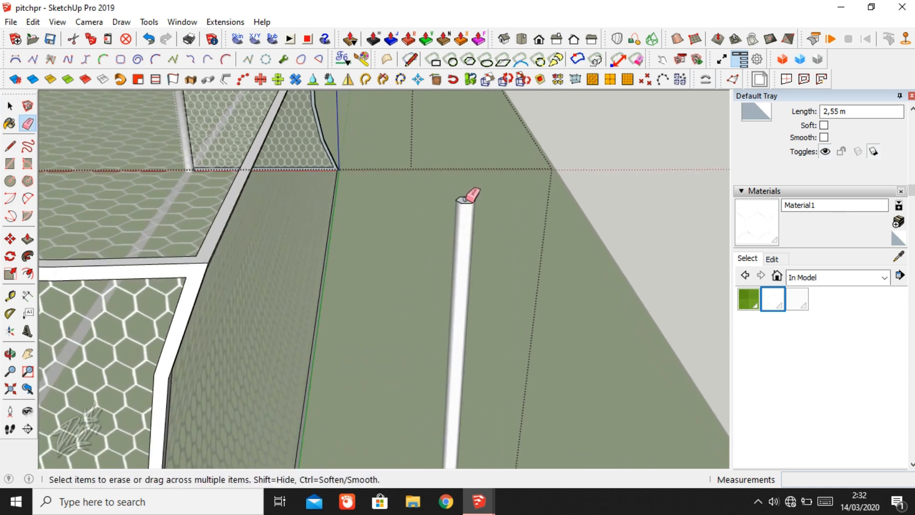
{"action": "scroll", "coordinate": [471, 195], "scroll_direction": "down", "scroll_amount": 1}
{"action": "mouse_move", "coordinate": [471, 194]}
{"action": "middle_mouse_down"}
{"action": "mouse_move", "coordinate": [486, 235]}
{"action": "mouse_move", "coordinate": [623, 302]}
{"action": "mouse_move", "coordinate": [468, 401]}
{"action": "mouse_move", "coordinate": [477, 279]}
{"action": "mouse_move", "coordinate": [454, 190]}
{"action": "mouse_move", "coordinate": [465, 186]}
{"action": "middle_mouse_up"}
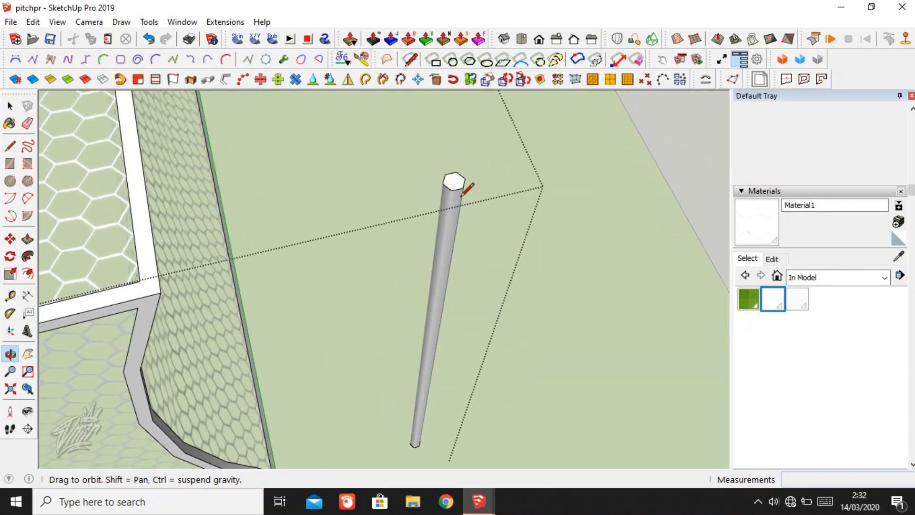
{"action": "key", "text": "l"}
{"action": "left_click", "coordinate": [448, 184]}
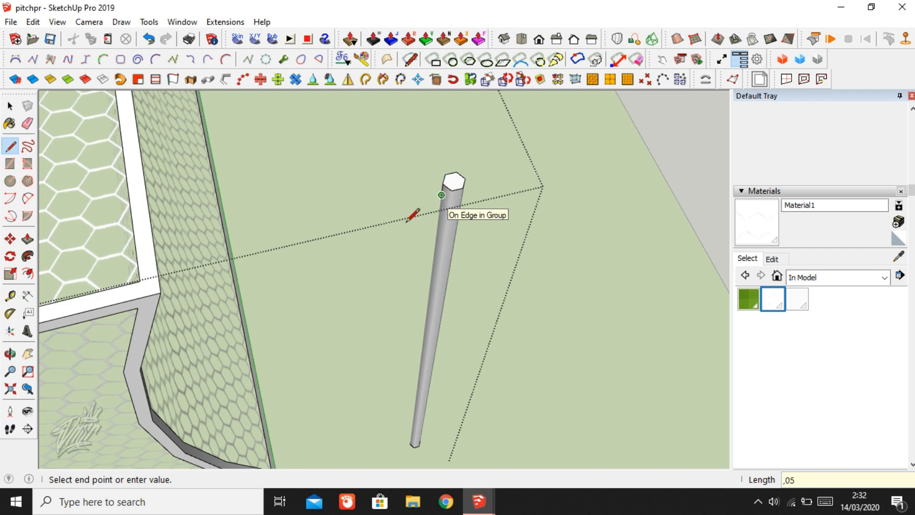
{"action": "left_click", "coordinate": [160, 292]}
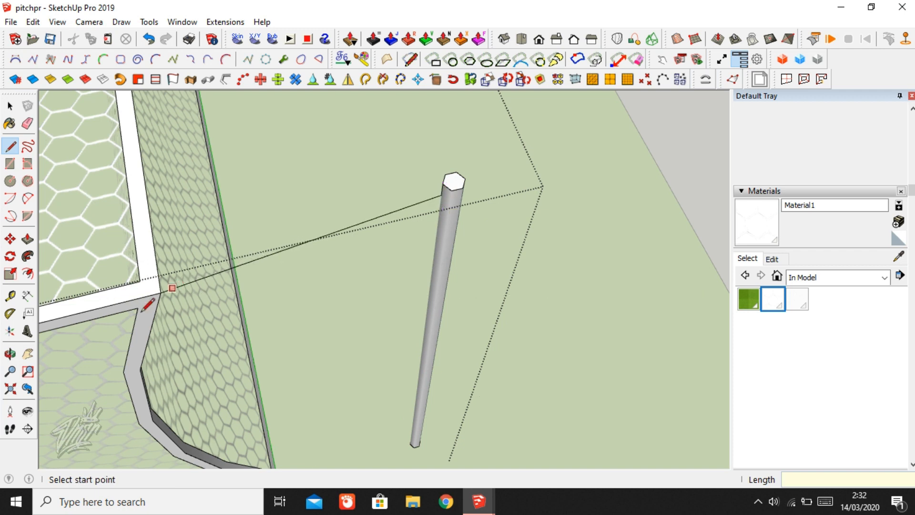
{"action": "left_click_drag", "start_coordinate": [99, 210], "coordinate": [148, 301]}
{"action": "middle_click_drag", "start_coordinate": [148, 300], "coordinate": [342, 250]}
{"action": "left_click", "coordinate": [156, 298]}
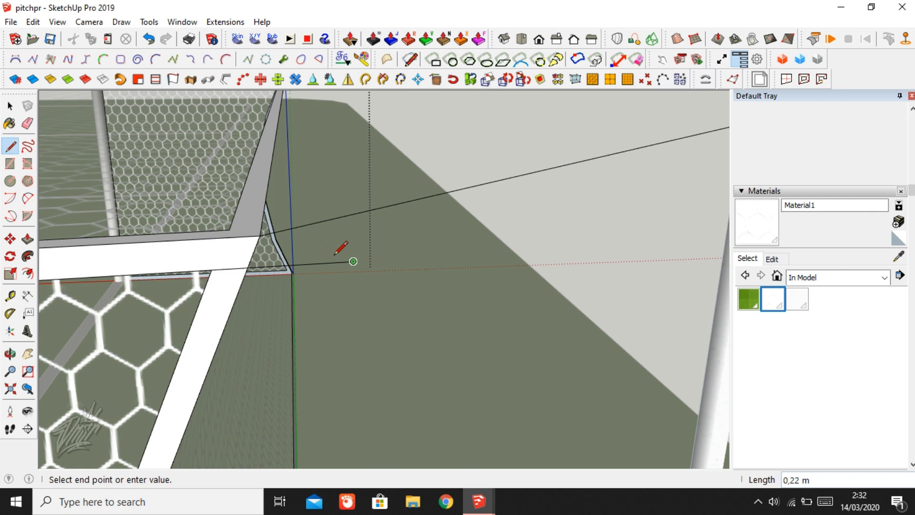
{"action": "key", "text": "space"}
{"action": "scroll", "coordinate": [294, 263], "scroll_direction": "down", "scroll_amount": 3}
{"action": "key", "text": "e"}
{"action": "left_click", "coordinate": [338, 263]}
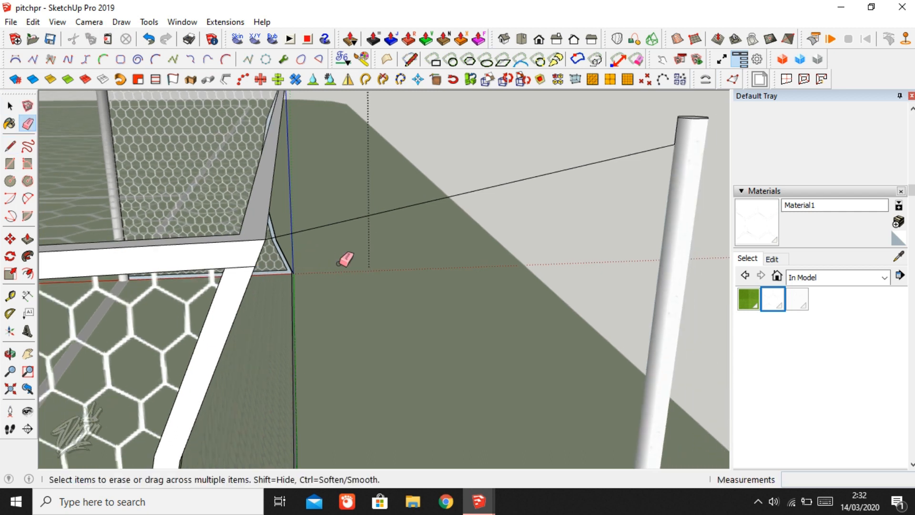
- Close the strap face between post and net corner with a 0.05 m edge on the post and a lower edge
{"action": "key", "text": "l"}
{"action": "middle_click_drag", "start_coordinate": [252, 253], "coordinate": [221, 208]}
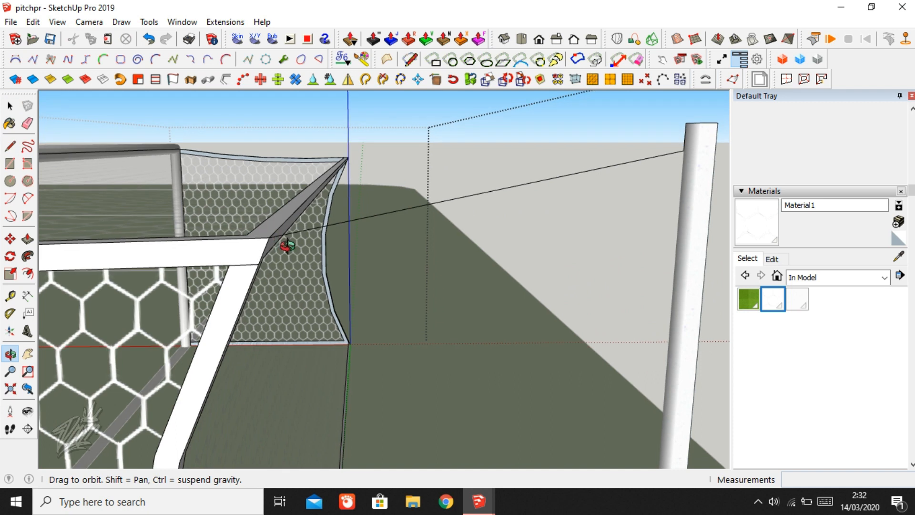
{"action": "middle_click_drag", "start_coordinate": [286, 246], "coordinate": [286, 245]}
{"action": "left_click", "coordinate": [258, 263]}
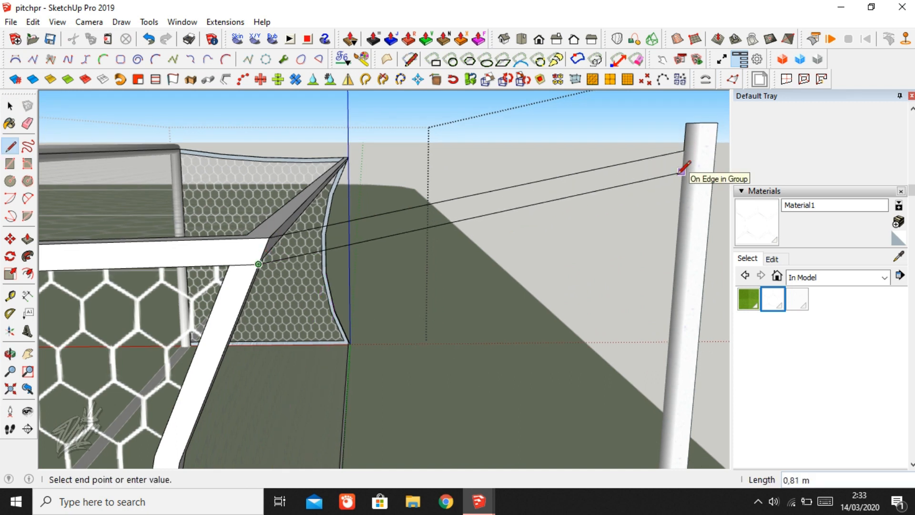
{"action": "key", "text": "Escape"}
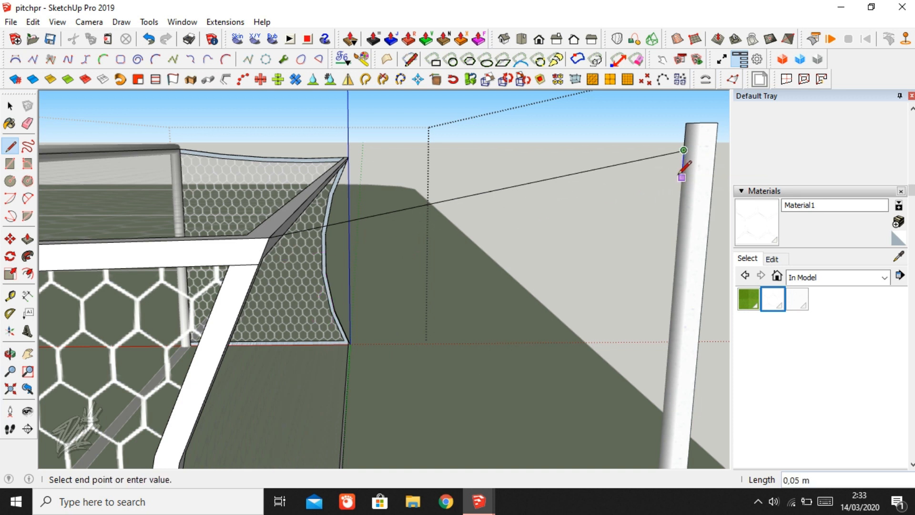
{"action": "left_click", "coordinate": [265, 261]}
{"action": "mouse_move", "coordinate": [260, 253]}
{"action": "middle_mouse_down"}
{"action": "mouse_move", "coordinate": [382, 265]}
{"action": "mouse_move", "coordinate": [363, 270]}
{"action": "middle_mouse_up"}
{"action": "key", "text": "e"}
{"action": "middle_click_drag", "start_coordinate": [251, 276], "coordinate": [327, 246]}
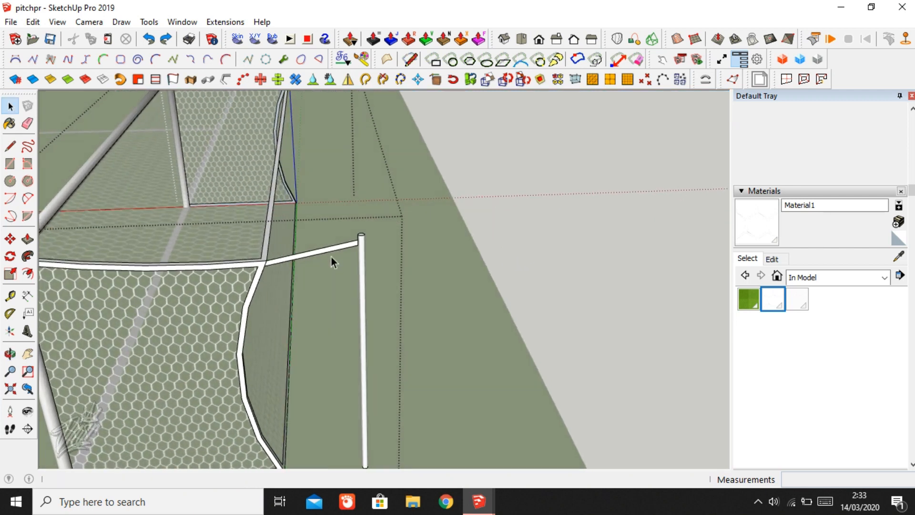
- Copy the post's top hexagonal edge 0.3 m down the tube inside its group
{"action": "scroll", "coordinate": [362, 268], "scroll_direction": "up", "scroll_amount": 3}
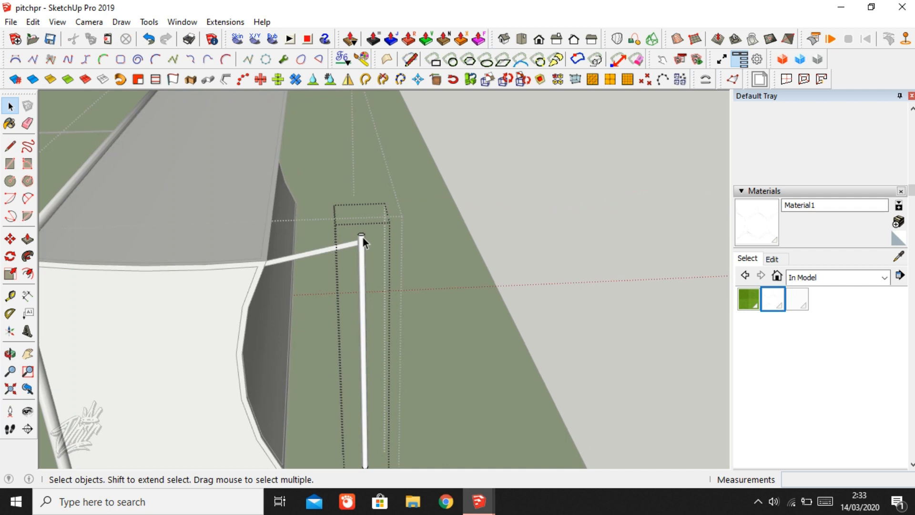
{"action": "scroll", "coordinate": [361, 234], "scroll_direction": "up", "scroll_amount": 2}
{"action": "scroll", "coordinate": [361, 233], "scroll_direction": "up", "scroll_amount": 4}
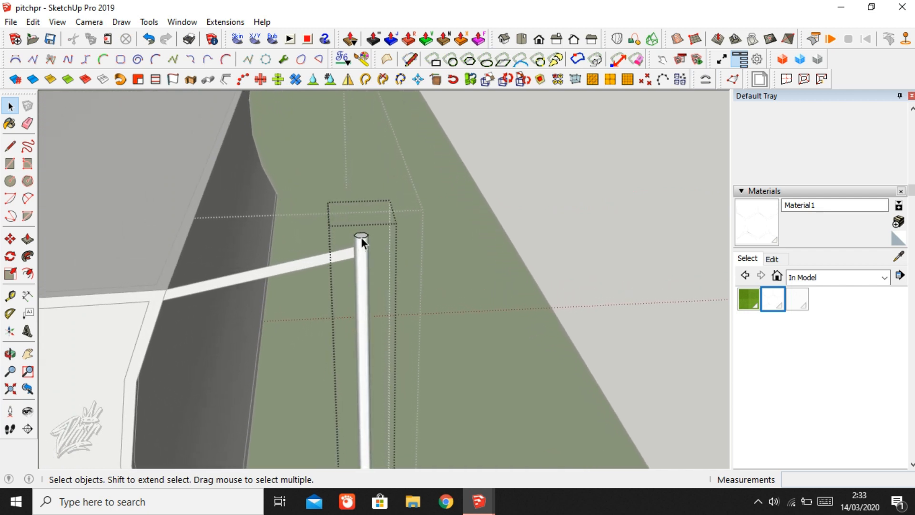
{"action": "scroll", "coordinate": [361, 238], "scroll_direction": "up", "scroll_amount": 3}
{"action": "key", "text": "m"}
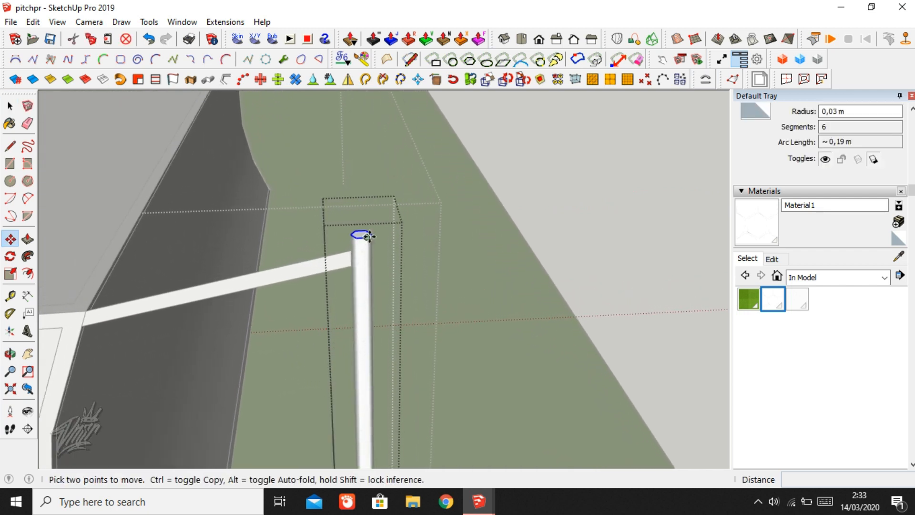
{"action": "key", "text": "ctrl"}
{"action": "left_click", "coordinate": [370, 235]}
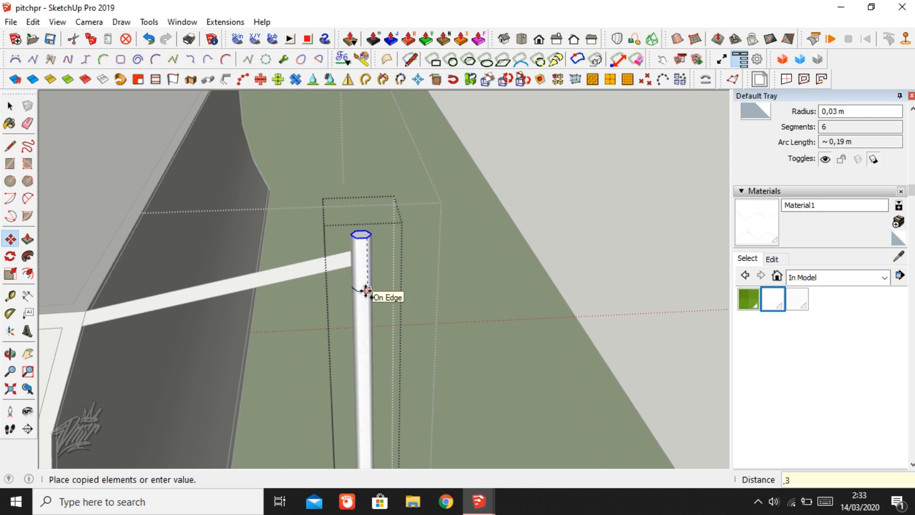
{"action": "key", "text": "Return"}
- Offset the copied hexagonal ring outward by 0.025 m to form a collar face around the post
{"action": "scroll", "coordinate": [364, 291], "scroll_direction": "up", "scroll_amount": 3}
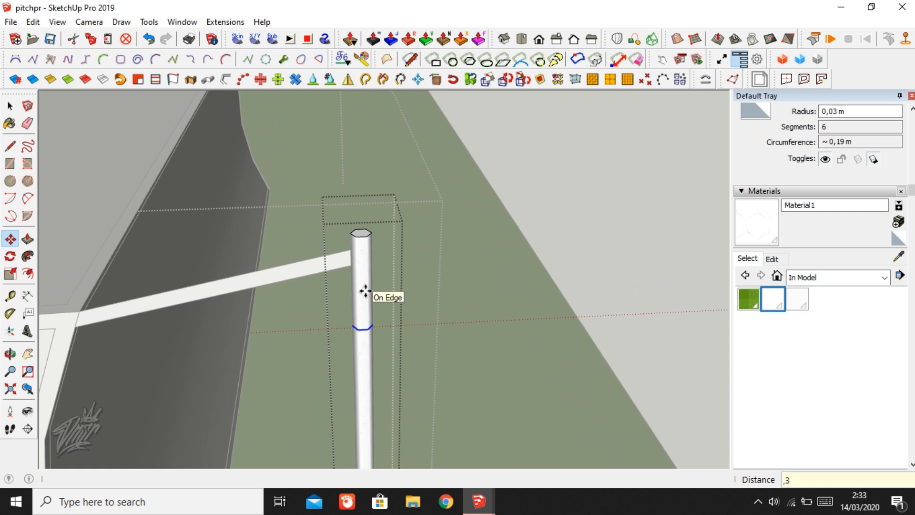
{"action": "key", "text": "space"}
{"action": "left_click", "coordinate": [27, 279]}
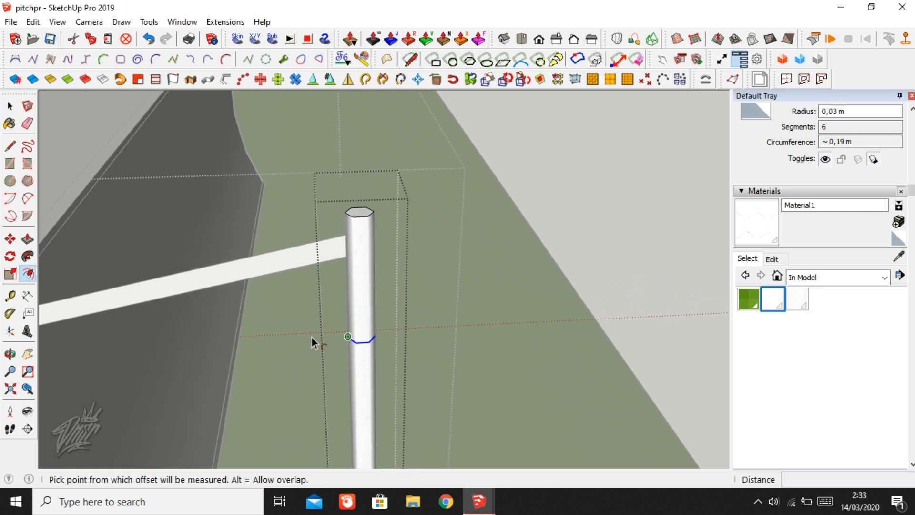
{"action": "left_click", "coordinate": [353, 344]}
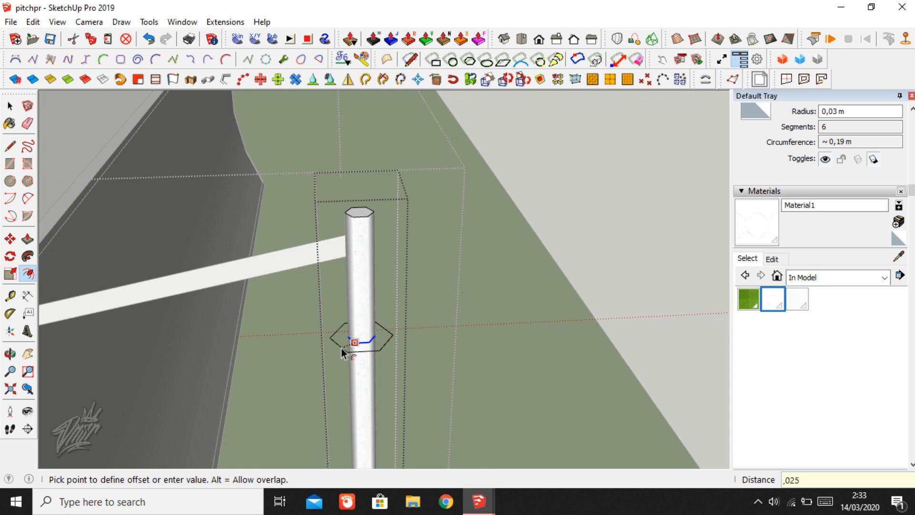
{"action": "type", "text": ",025"}
{"action": "key", "text": "Return"}
- Paint the hexagonal collar face with Color M07 from the Colors collection using the UV painting tool
{"action": "key", "text": "o"}
{"action": "left_click_drag", "start_coordinate": [351, 347], "coordinate": [389, 307]}
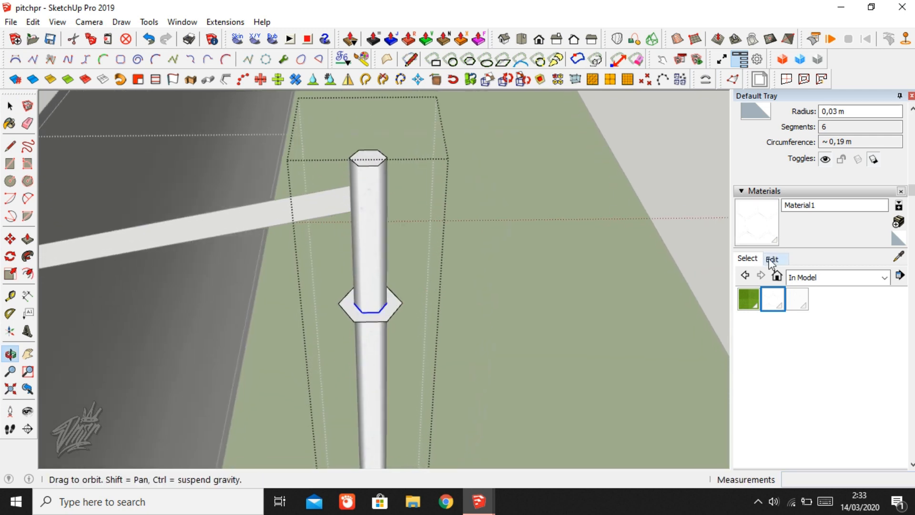
{"action": "left_click", "coordinate": [808, 277]}
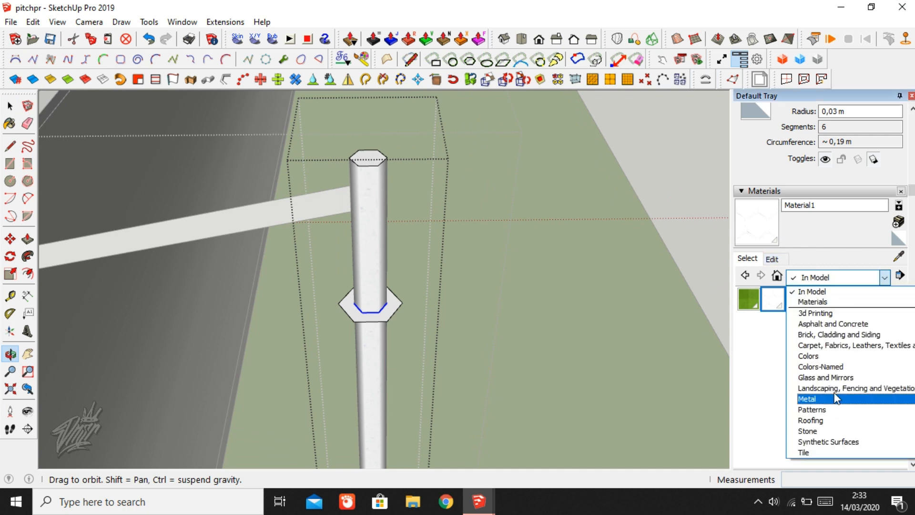
{"action": "left_click", "coordinate": [824, 356]}
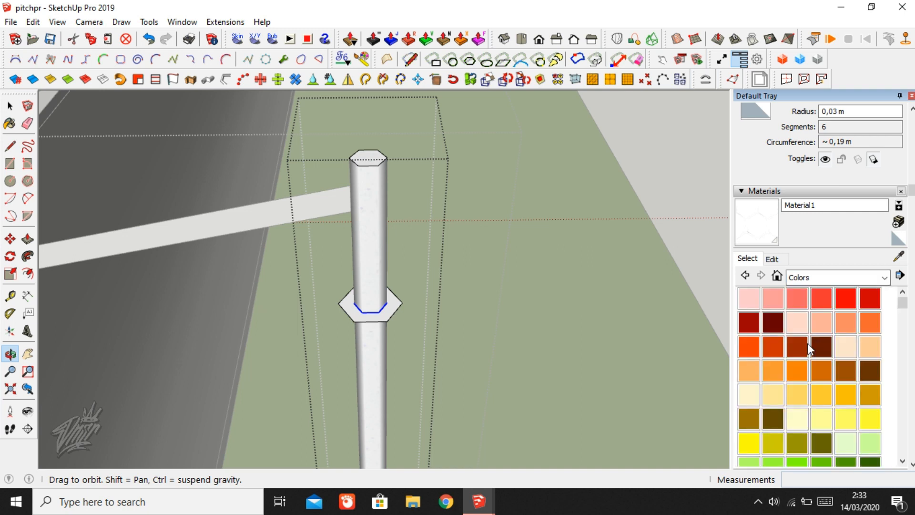
{"action": "scroll", "coordinate": [812, 381], "scroll_direction": "down", "scroll_amount": 10}
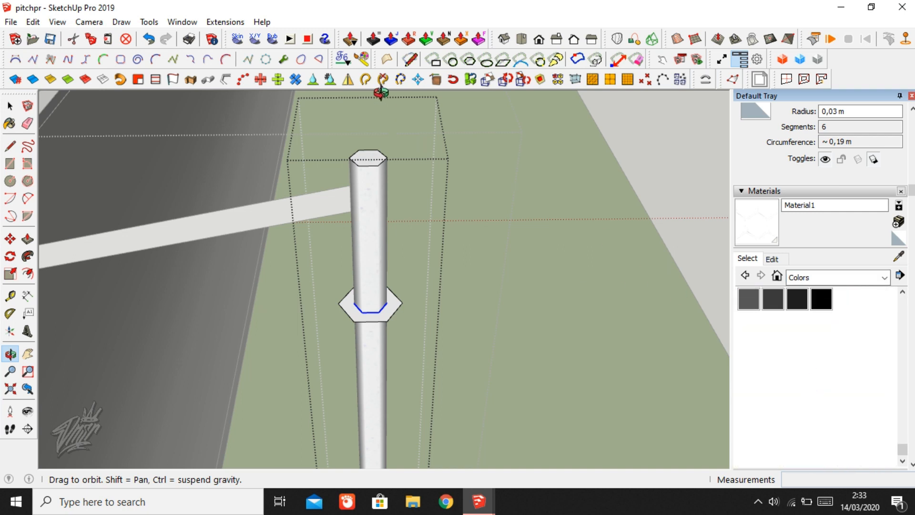
{"action": "left_click", "coordinate": [363, 63]}
{"action": "scroll", "coordinate": [800, 346], "scroll_direction": "up", "scroll_amount": 3}
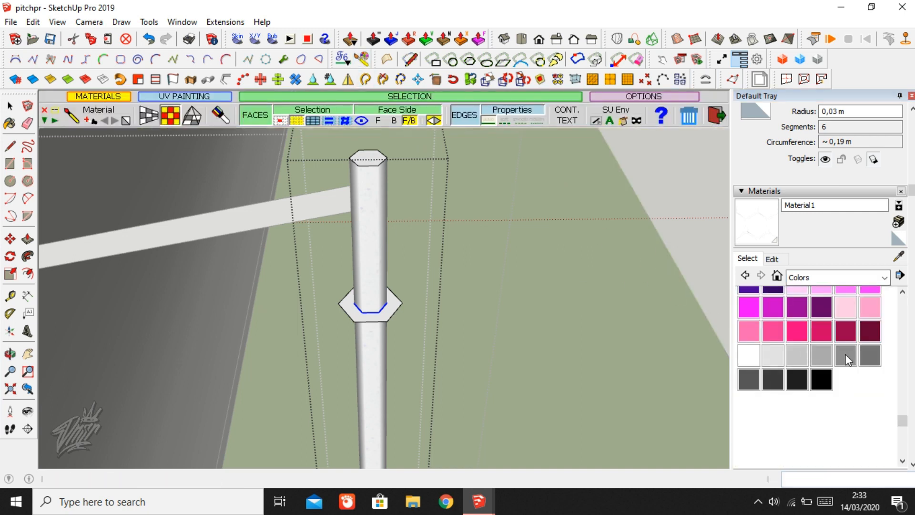
{"action": "left_click", "coordinate": [771, 380]}
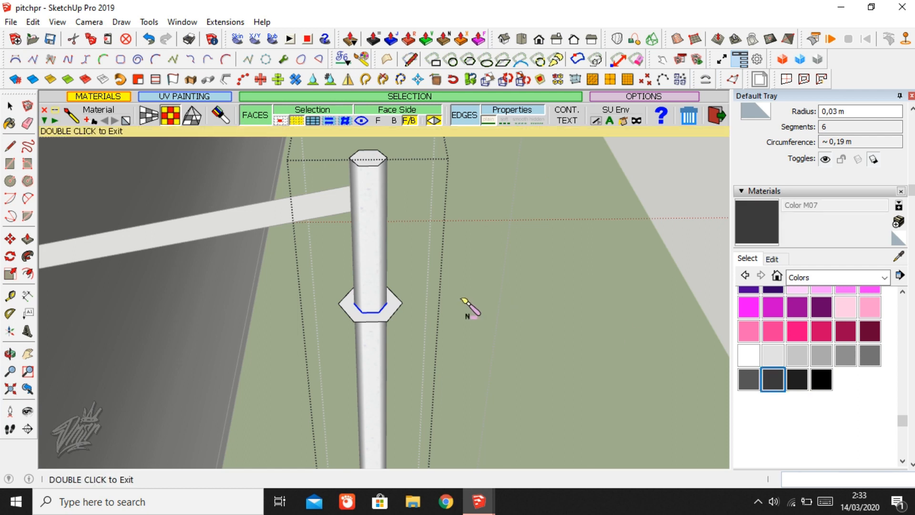
{"action": "left_click", "coordinate": [391, 308]}
{"action": "scroll", "coordinate": [392, 310], "scroll_direction": "down", "scroll_amount": 2}
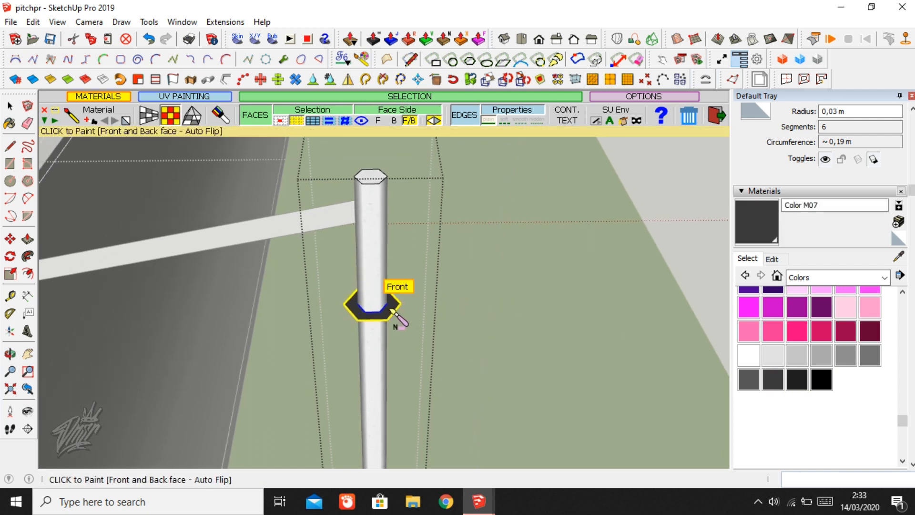
- Push/Pull the dark hexagonal collar face 2 m down the post to form a padding sleeve
{"action": "scroll", "coordinate": [392, 309], "scroll_direction": "down", "scroll_amount": 2}
{"action": "mouse_move", "coordinate": [392, 310]}
{"action": "middle_mouse_down"}
{"action": "mouse_move", "coordinate": [360, 301]}
{"action": "mouse_move", "coordinate": [379, 257]}
{"action": "middle_mouse_up"}
{"action": "scroll", "coordinate": [378, 261], "scroll_direction": "down", "scroll_amount": 1}
{"action": "key", "text": "p"}
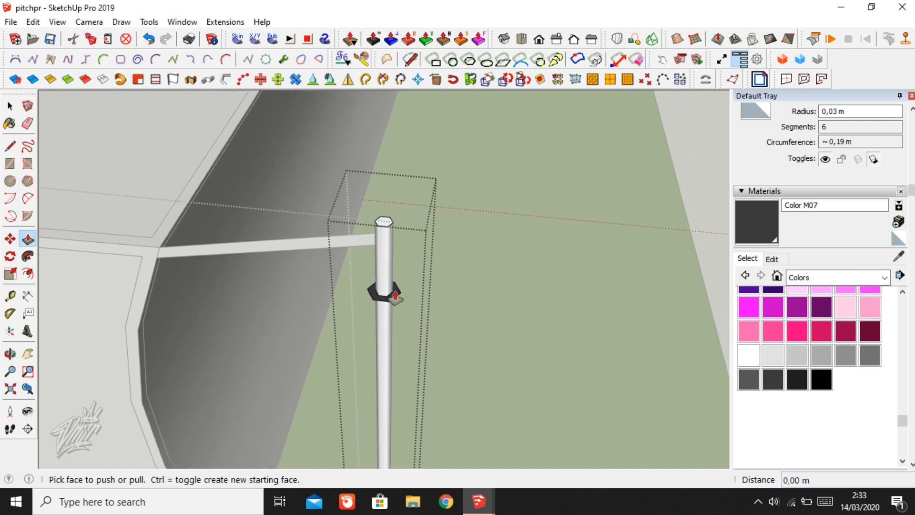
{"action": "left_click", "coordinate": [395, 296]}
{"action": "scroll", "coordinate": [394, 329], "scroll_direction": "down", "scroll_amount": 1}
{"action": "middle_click_drag", "start_coordinate": [392, 323], "coordinate": [400, 251], "text": "shift"}
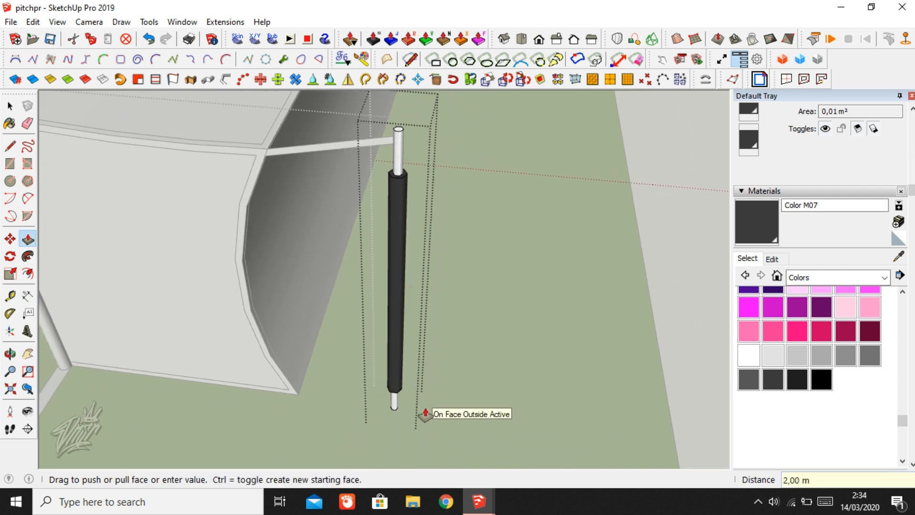
{"action": "middle_click_drag", "start_coordinate": [302, 429], "coordinate": [310, 396]}
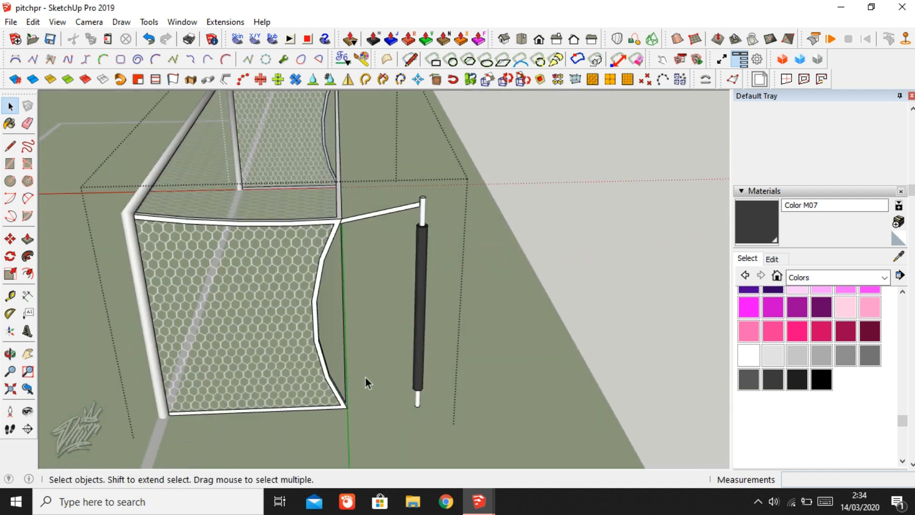
- Copy the post with its strap from the near rear net corner to the matching corner at the goal's other end
{"action": "left_click", "coordinate": [416, 244]}
{"action": "scroll", "coordinate": [402, 391], "scroll_direction": "up", "scroll_amount": 5}
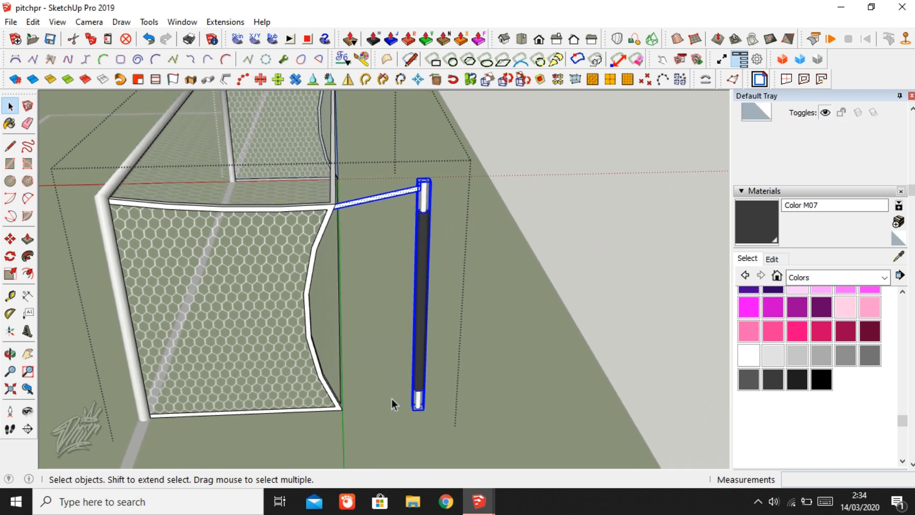
{"action": "key", "text": "m"}
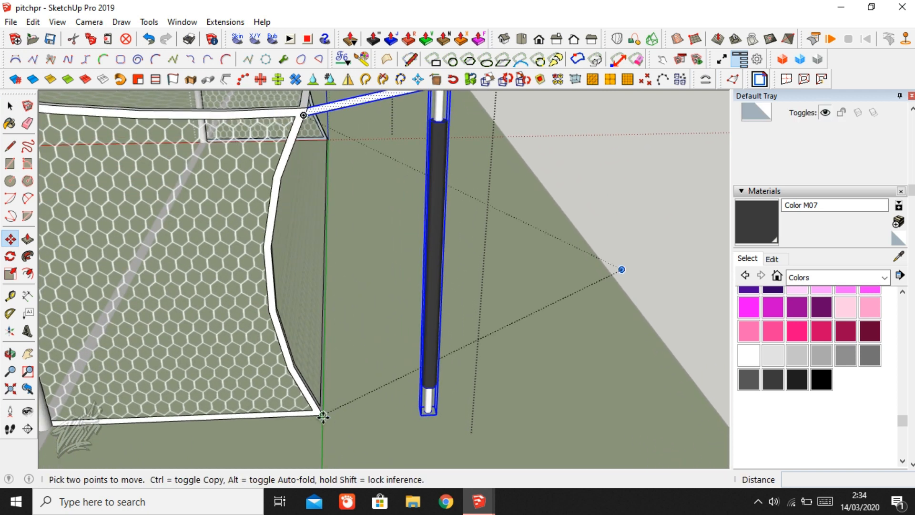
{"action": "left_click", "coordinate": [323, 416]}
{"action": "key", "text": "ctrl"}
{"action": "middle_click_drag", "start_coordinate": [336, 389], "coordinate": [252, 296]}
{"action": "scroll", "coordinate": [442, 211], "scroll_direction": "up", "scroll_amount": 5}
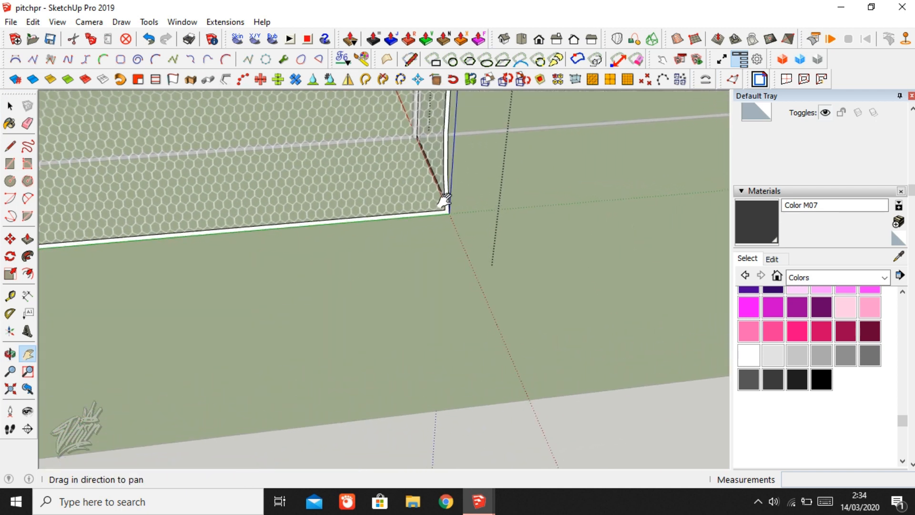
{"action": "left_click", "coordinate": [449, 216]}
{"action": "middle_click_drag", "start_coordinate": [449, 216], "coordinate": [538, 274]}
{"action": "scroll", "coordinate": [524, 271], "scroll_direction": "down", "scroll_amount": 6}
{"action": "middle_click_drag", "start_coordinate": [307, 302], "coordinate": [685, 252]}
- Explode the net's box group inside the goal group and select all of the connected net geometry
{"action": "key", "text": "space"}
{"action": "middle_click_drag", "start_coordinate": [479, 249], "coordinate": [357, 219]}
{"action": "left_click", "coordinate": [356, 219]}
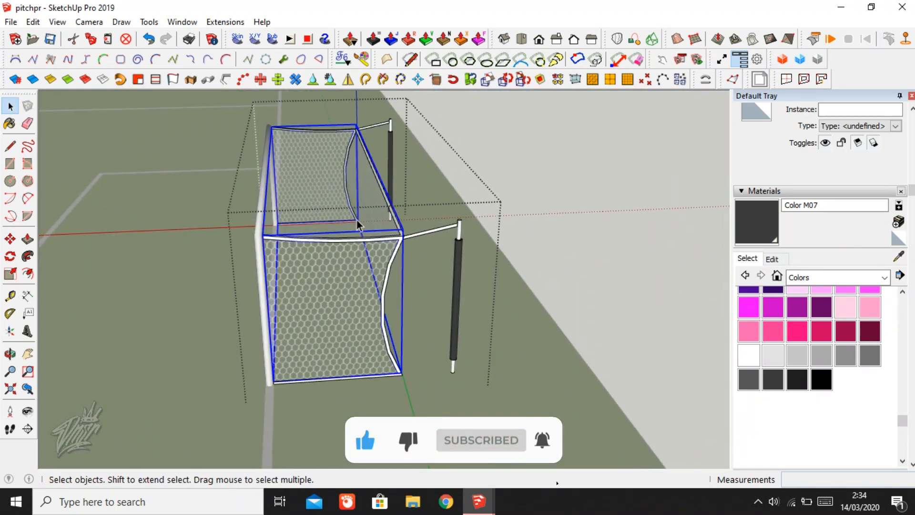
{"action": "right_click", "coordinate": [357, 219]}
{"action": "left_click", "coordinate": [403, 259]}
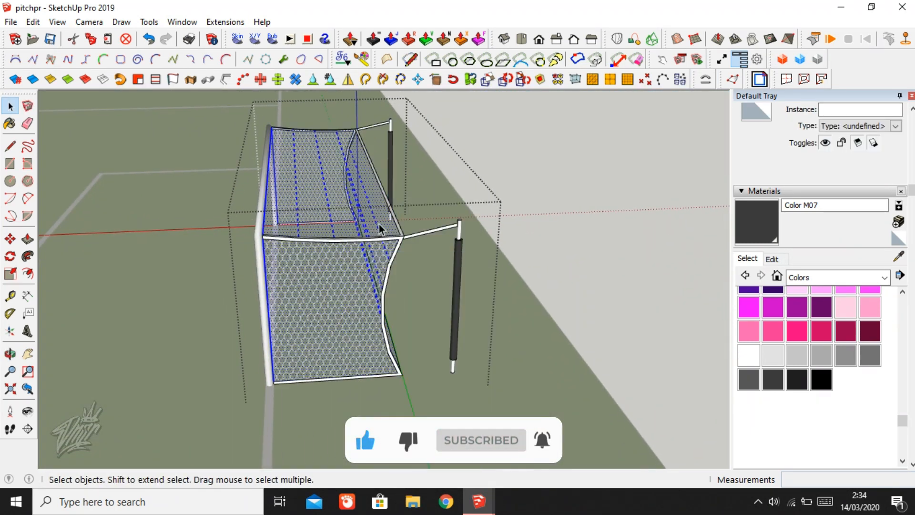
{"action": "left_click", "coordinate": [378, 212]}
{"action": "scroll", "coordinate": [376, 210], "scroll_direction": "up", "scroll_amount": 3}
{"action": "triple_click", "coordinate": [376, 210]}
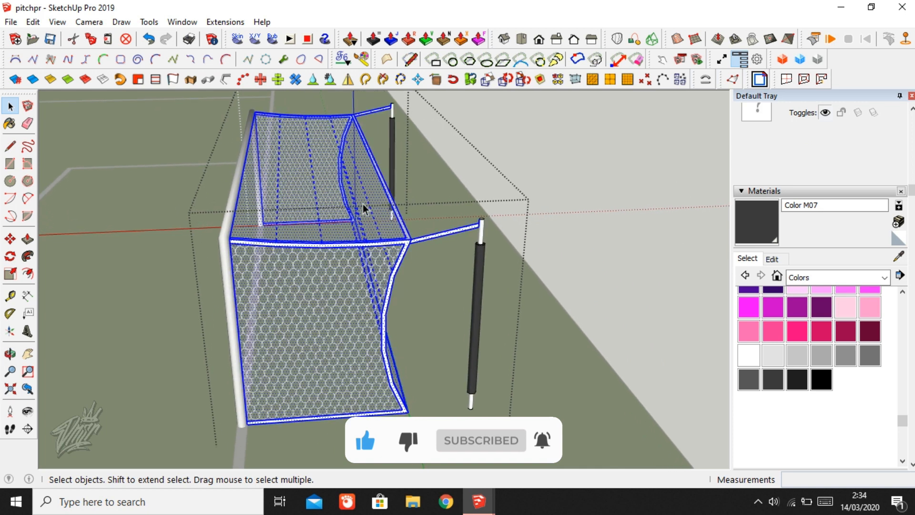
{"action": "left_click", "coordinate": [68, 79]}
{"action": "left_click", "coordinate": [330, 242]}
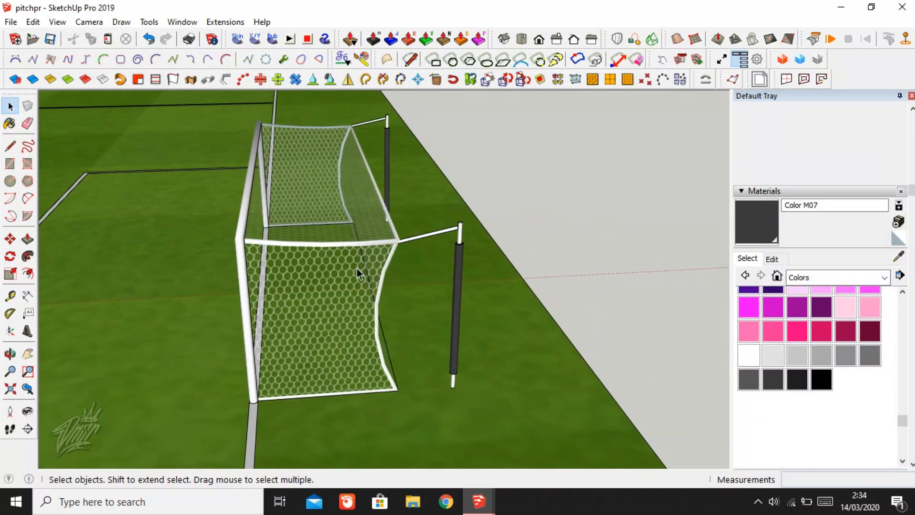
- Draw a 1.5 m vertical line up the blue axis from the inner corner of the pitch's corner marking
{"action": "middle_click_drag", "start_coordinate": [357, 270], "coordinate": [317, 369]}
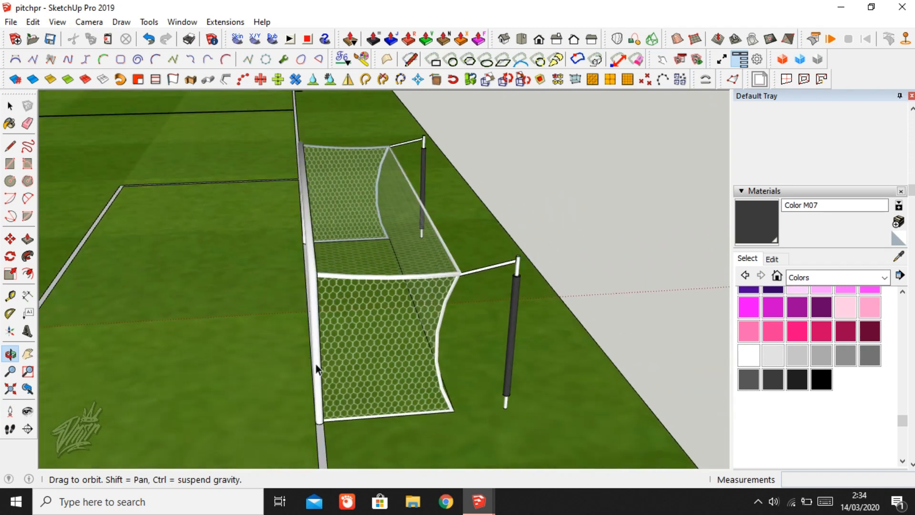
{"action": "left_click", "coordinate": [317, 331]}
{"action": "left_click", "coordinate": [364, 329]}
{"action": "middle_click_drag", "start_coordinate": [366, 327], "coordinate": [282, 311]}
{"action": "left_click", "coordinate": [510, 336]}
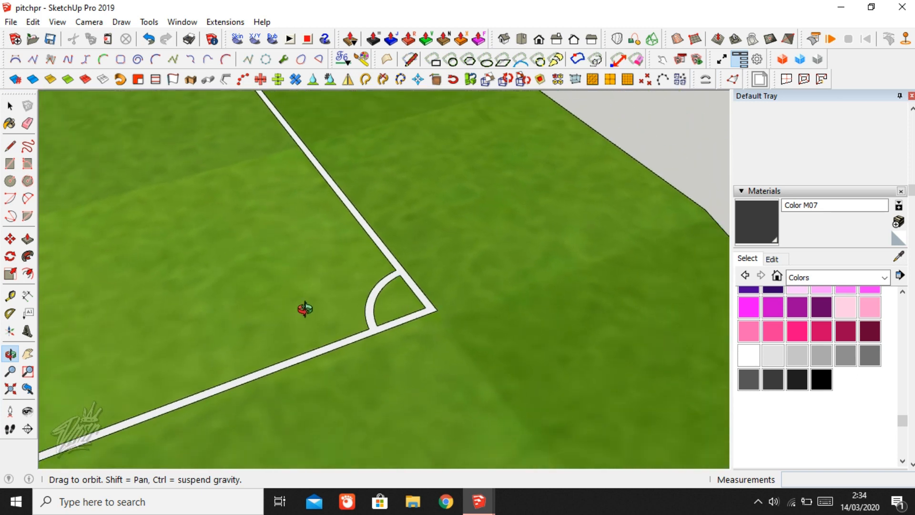
{"action": "key", "text": "l"}
{"action": "left_click", "coordinate": [425, 306]}
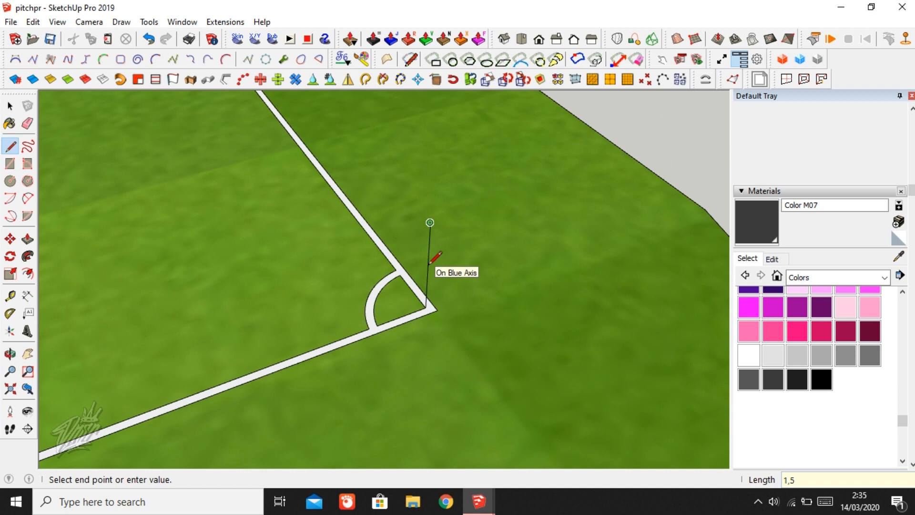
{"action": "middle_click_drag", "start_coordinate": [424, 263], "coordinate": [453, 343]}
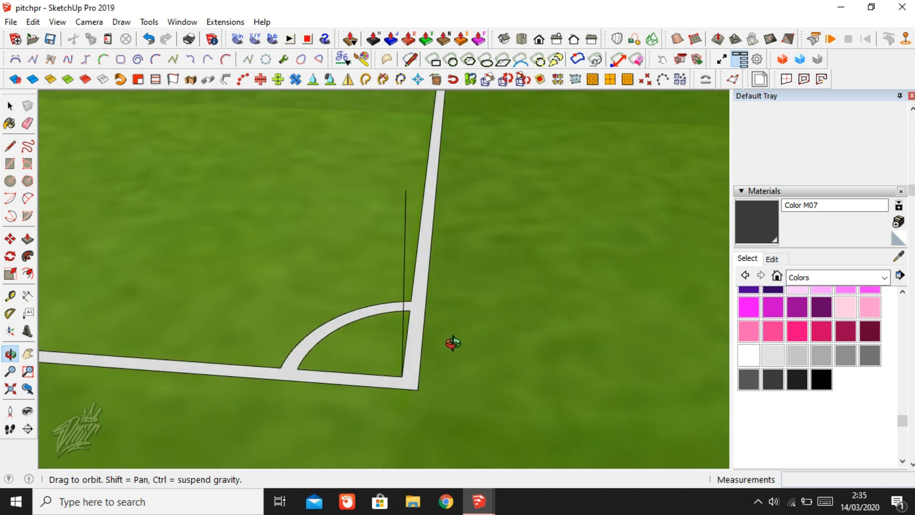
- Turn the vertical line into a grouped Quartz Light Grey tube with 0.05 m diameter and precision 12
{"action": "key", "text": "space"}
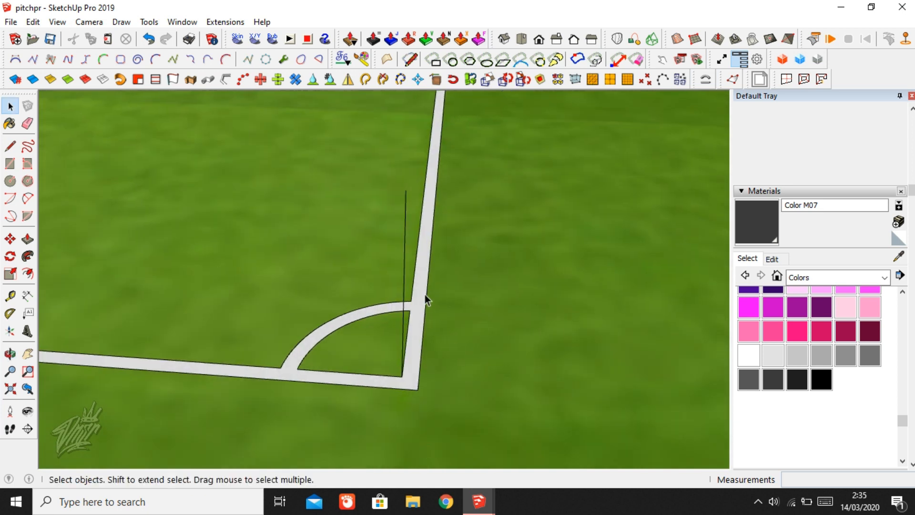
{"action": "left_click", "coordinate": [405, 248]}
{"action": "left_click", "coordinate": [224, 80]}
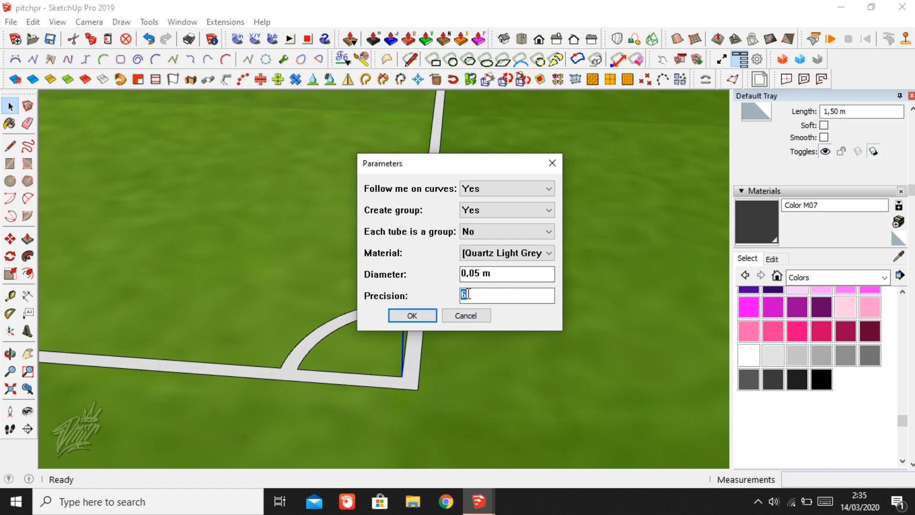
{"action": "type", "text": "12"}
{"action": "left_click", "coordinate": [413, 316]}
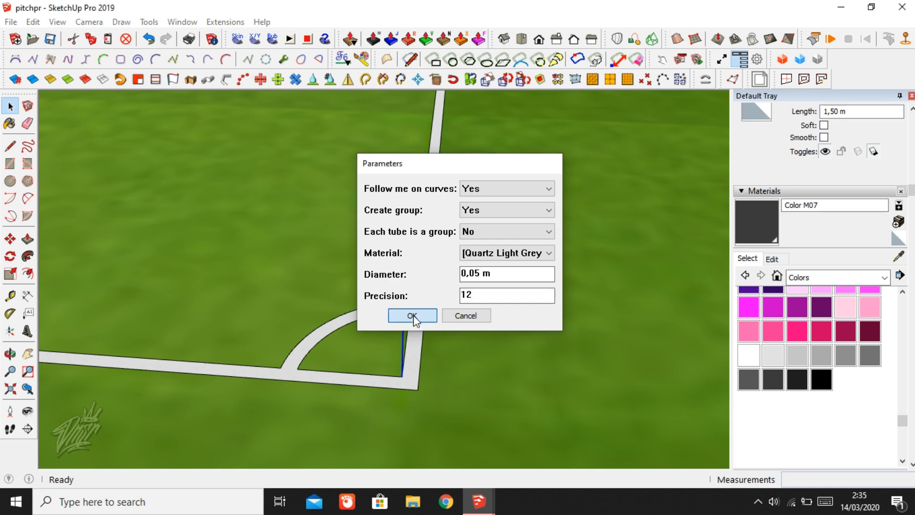
{"action": "scroll", "coordinate": [413, 190], "scroll_direction": "up", "scroll_amount": 5}
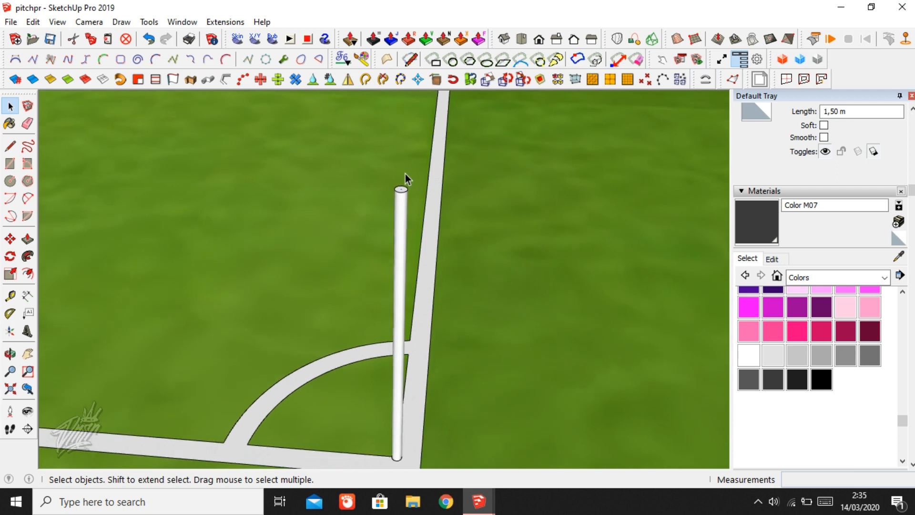
- Erase the leftover path line at the tube's centre and draw a 0.35 m edge down the tube from its top rim
{"action": "scroll", "coordinate": [405, 184], "scroll_direction": "up", "scroll_amount": 1}
{"action": "key", "text": "e"}
{"action": "left_click", "coordinate": [400, 192]}
{"action": "mouse_move", "coordinate": [400, 192]}
{"action": "middle_mouse_down"}
{"action": "mouse_move", "coordinate": [307, 247]}
{"action": "mouse_move", "coordinate": [386, 194]}
{"action": "mouse_move", "coordinate": [453, 204]}
{"action": "mouse_move", "coordinate": [237, 266]}
{"action": "mouse_move", "coordinate": [193, 315]}
{"action": "mouse_move", "coordinate": [226, 324]}
{"action": "middle_mouse_up"}
{"action": "scroll", "coordinate": [448, 207], "scroll_direction": "up", "scroll_amount": 6}
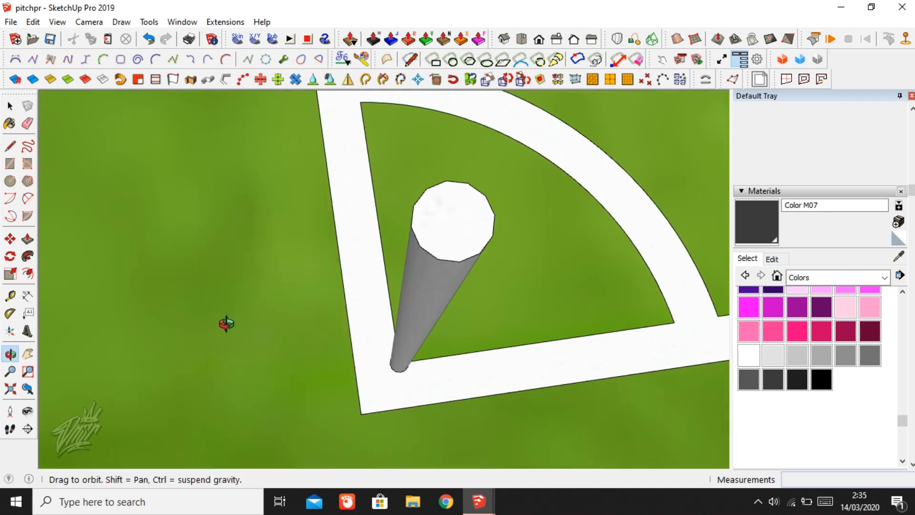
{"action": "left_click", "coordinate": [460, 261]}
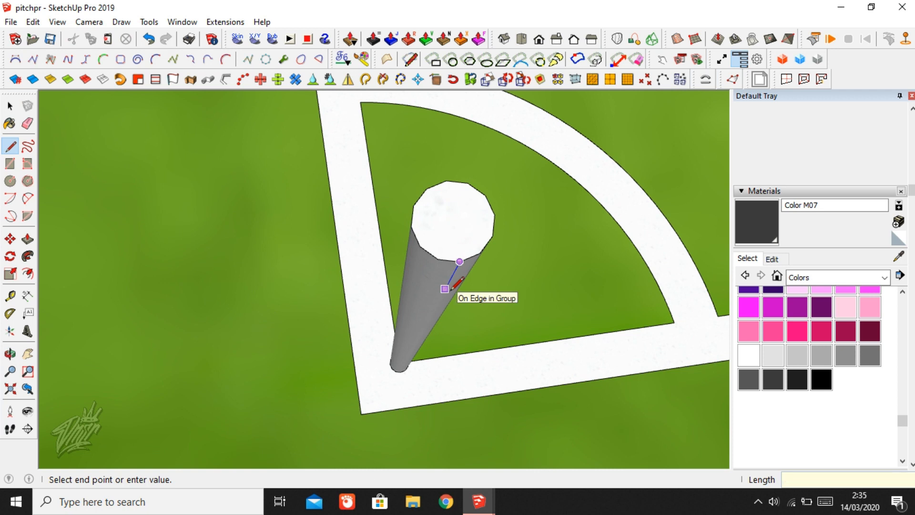
{"action": "middle_click_drag", "start_coordinate": [447, 289], "coordinate": [294, 321]}
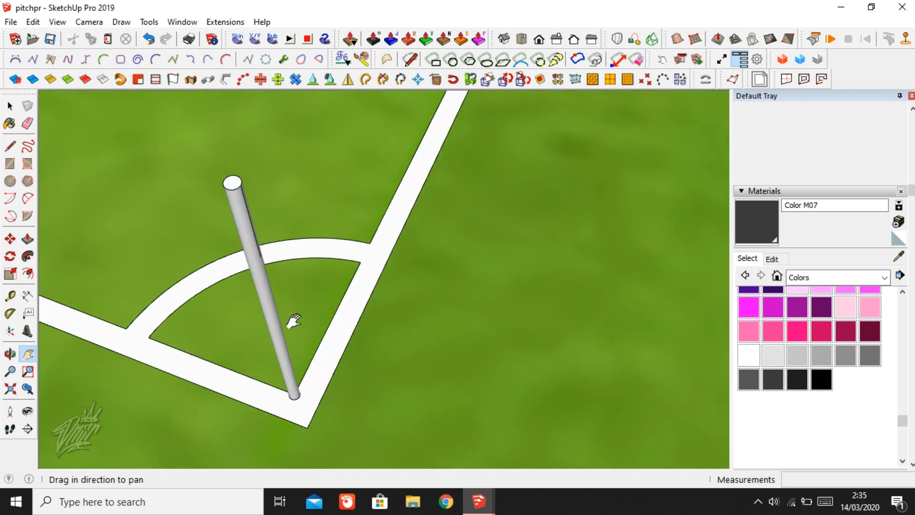
- Extrude the 0.35 m edge 0.45 m outward along the red axis to form a rectangular flag face
{"action": "key", "text": "space"}
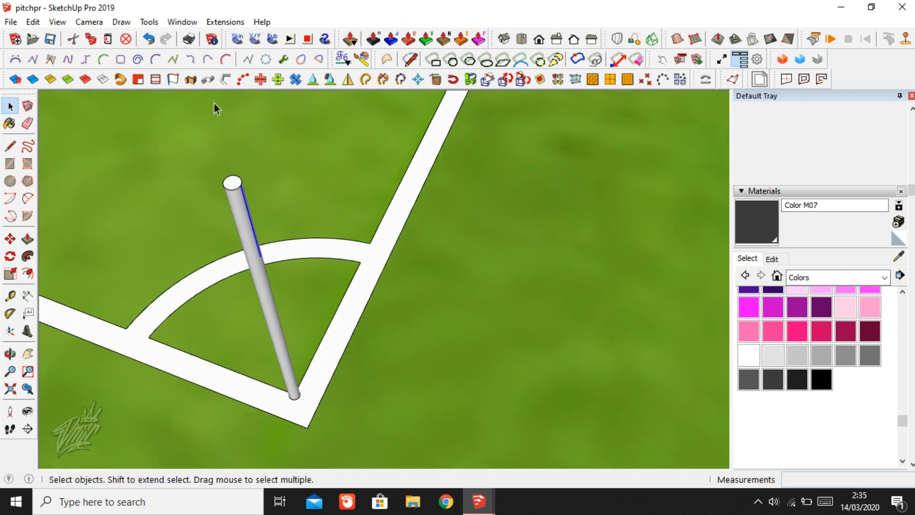
{"action": "left_click", "coordinate": [177, 79]}
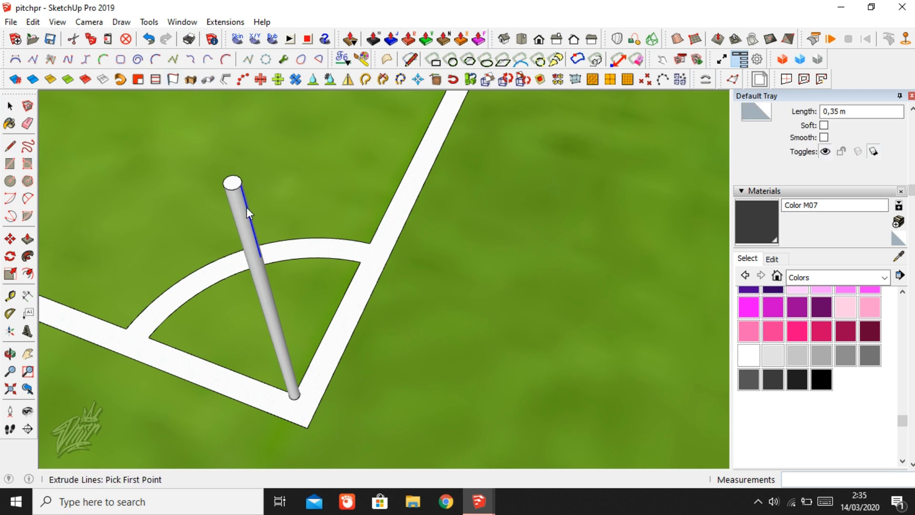
{"action": "left_click", "coordinate": [244, 195]}
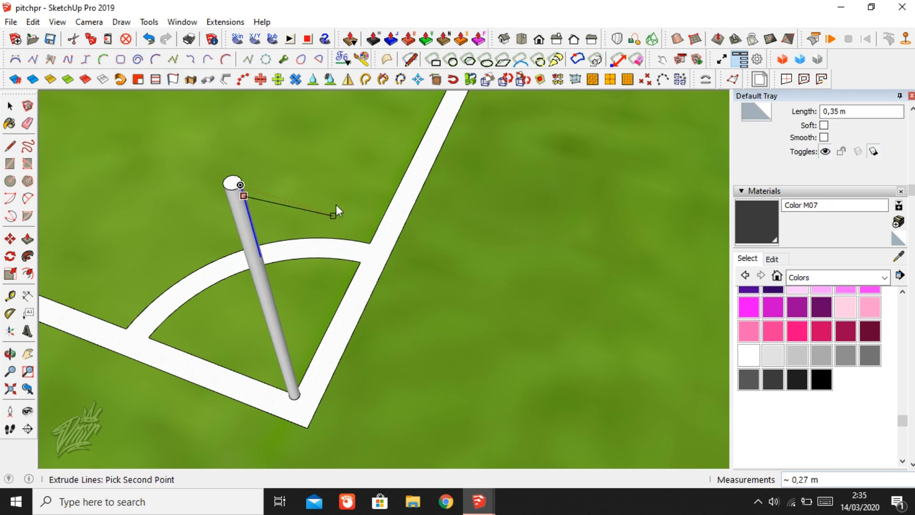
{"action": "scroll", "coordinate": [427, 248], "scroll_direction": "down", "scroll_amount": 3}
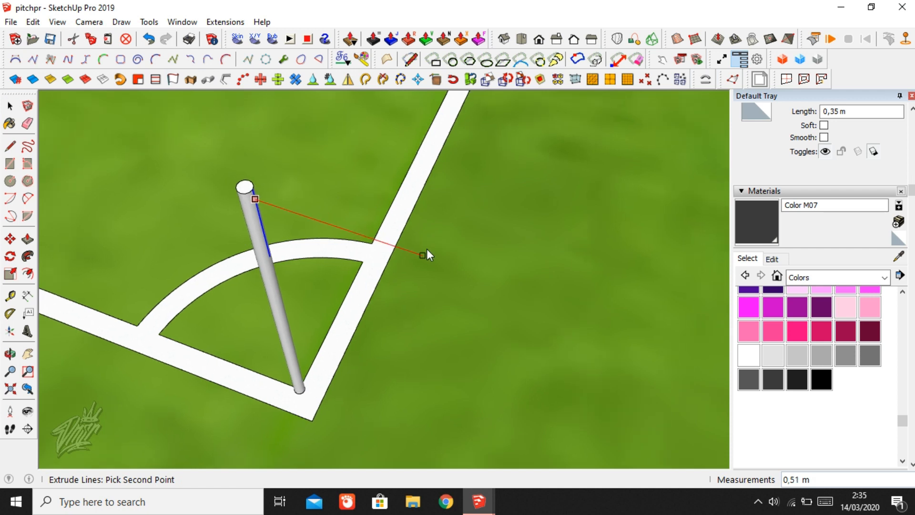
{"action": "type", "text": ",45"}
{"action": "key", "text": "Return"}
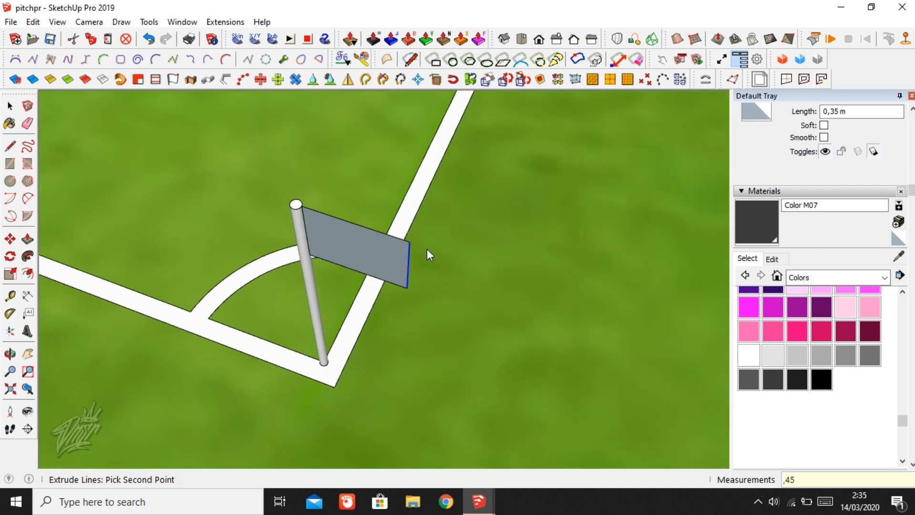
{"action": "middle_click_drag", "start_coordinate": [427, 249], "coordinate": [443, 170]}
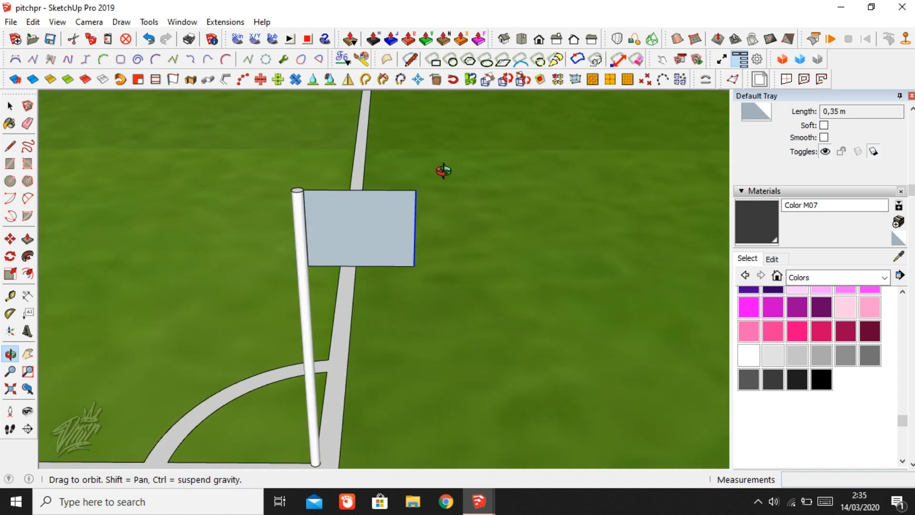
- Reverse the flag's face and group the face together with its edges
{"action": "key", "text": "space"}
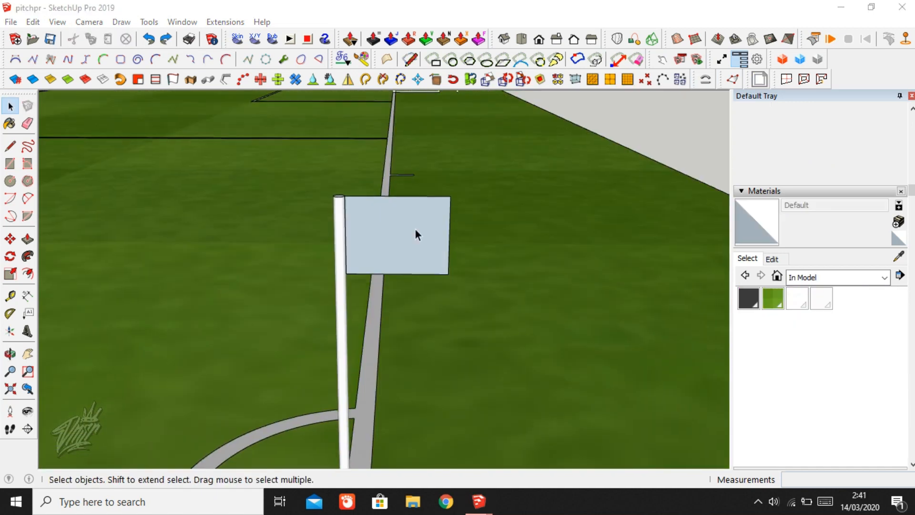
{"action": "left_click", "coordinate": [414, 228]}
{"action": "right_click", "coordinate": [414, 228]}
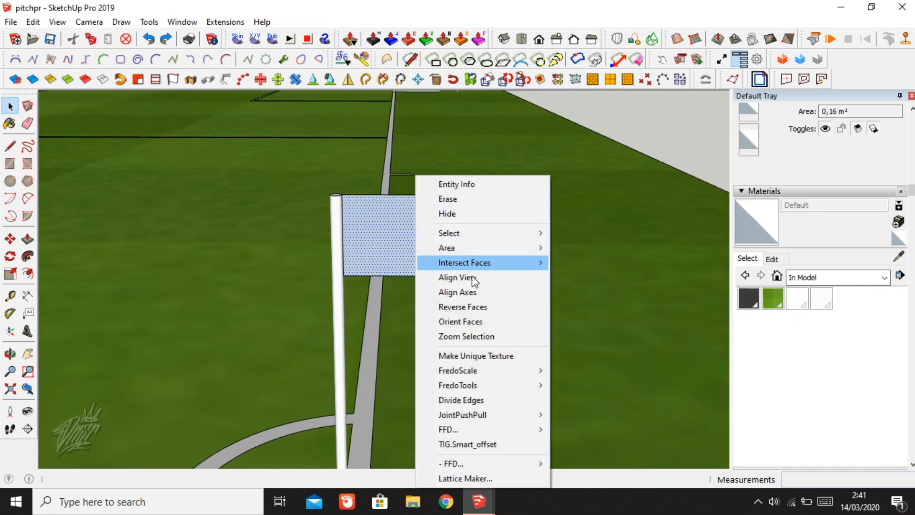
{"action": "left_click", "coordinate": [474, 307]}
{"action": "right_click", "coordinate": [423, 227]}
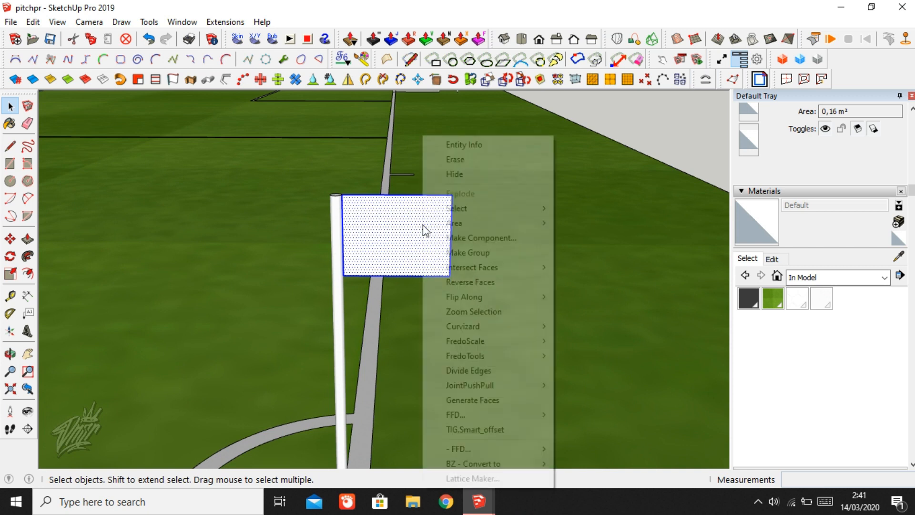
{"action": "left_click", "coordinate": [461, 253]}
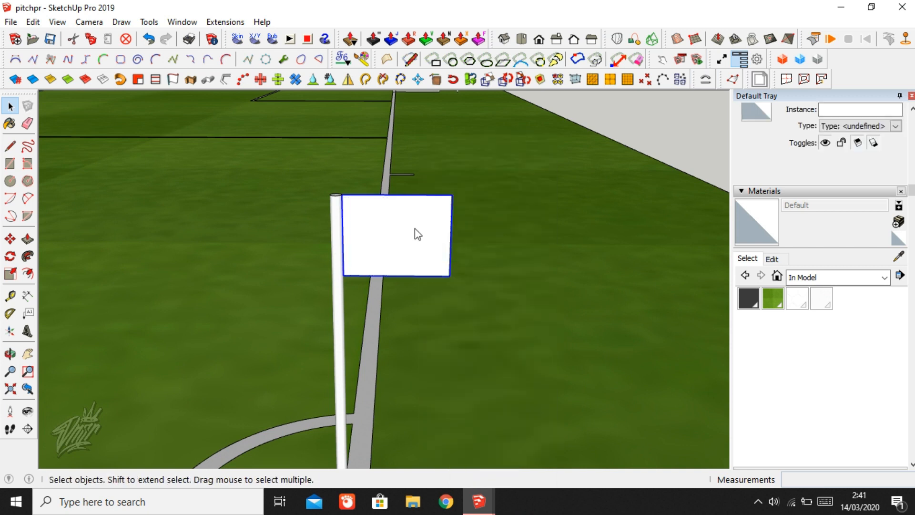
- Make the flag group a ClothWorks cloth and apply an adaptive grid with 0.05 m padding
{"action": "right_click", "coordinate": [414, 229]}
{"action": "mouse_move", "coordinate": [483, 463]}
{"action": "right_click", "coordinate": [417, 219]}
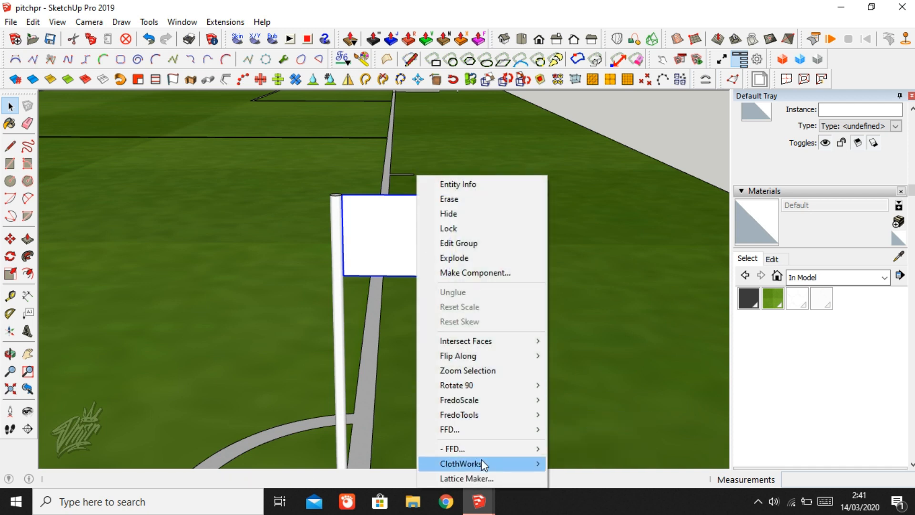
{"action": "mouse_move", "coordinate": [481, 459]}
{"action": "mouse_move", "coordinate": [579, 463]}
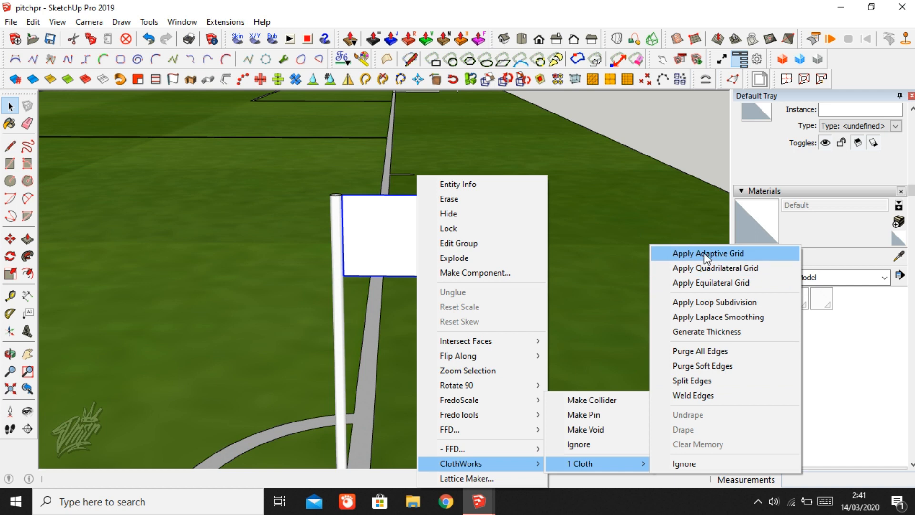
{"action": "left_click", "coordinate": [705, 253]}
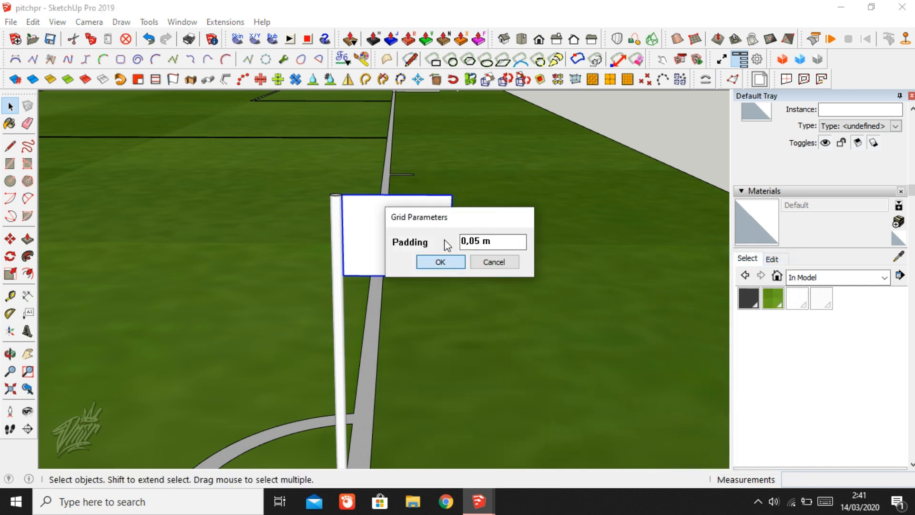
{"action": "left_click", "coordinate": [441, 262]}
{"action": "scroll", "coordinate": [421, 198], "scroll_direction": "up", "scroll_amount": 4}
{"action": "scroll", "coordinate": [404, 210], "scroll_direction": "up", "scroll_amount": 5}
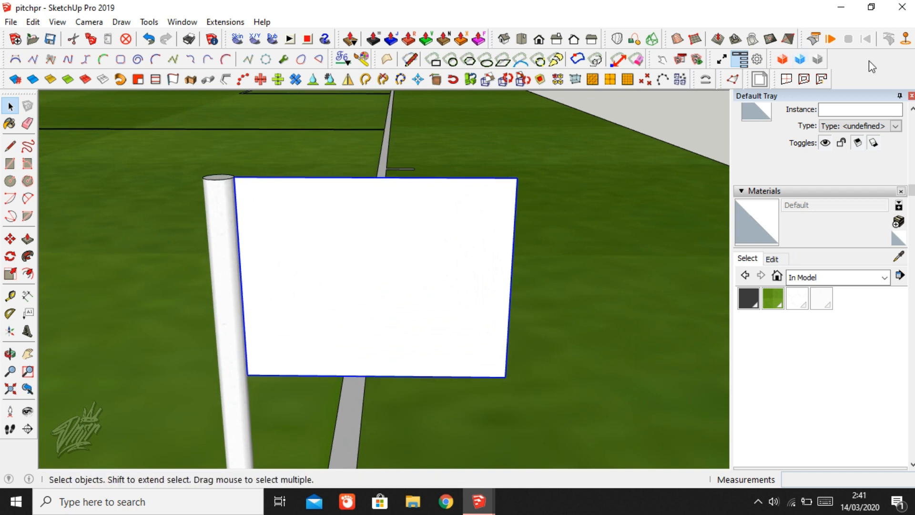
- Add ClothWorks pins to the flag's upper and lower corners beside the pole, about 0.04 m and 0.05 m long
{"action": "left_click", "coordinate": [905, 39]}
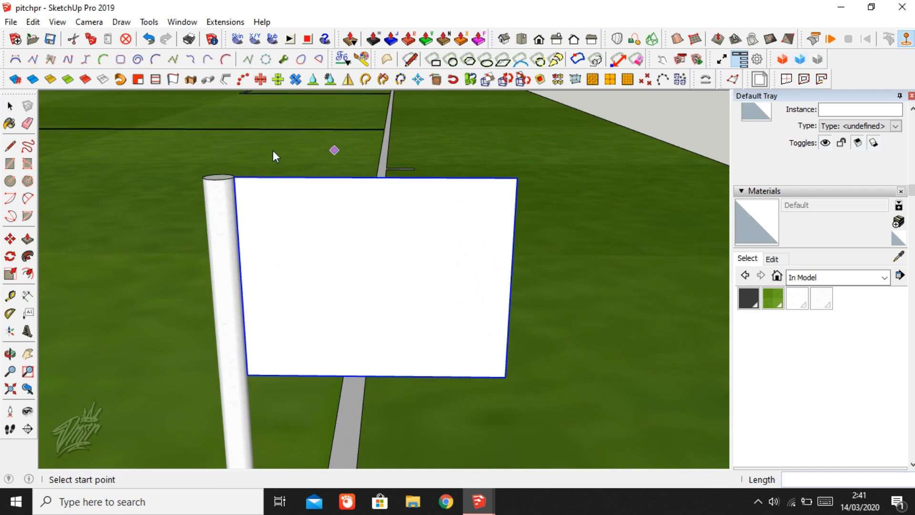
{"action": "left_click", "coordinate": [237, 177]}
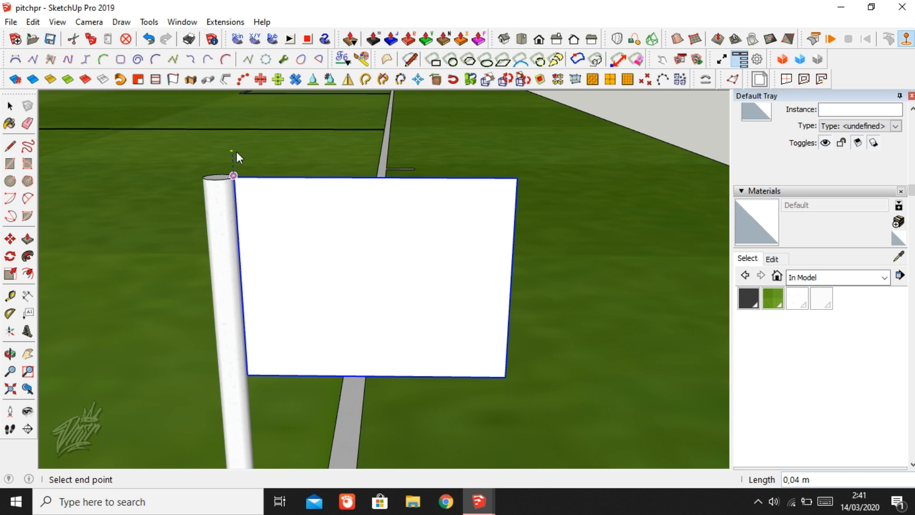
{"action": "left_click", "coordinate": [236, 151]}
{"action": "key", "text": "space"}
{"action": "left_click", "coordinate": [314, 213]}
{"action": "left_click", "coordinate": [905, 40]}
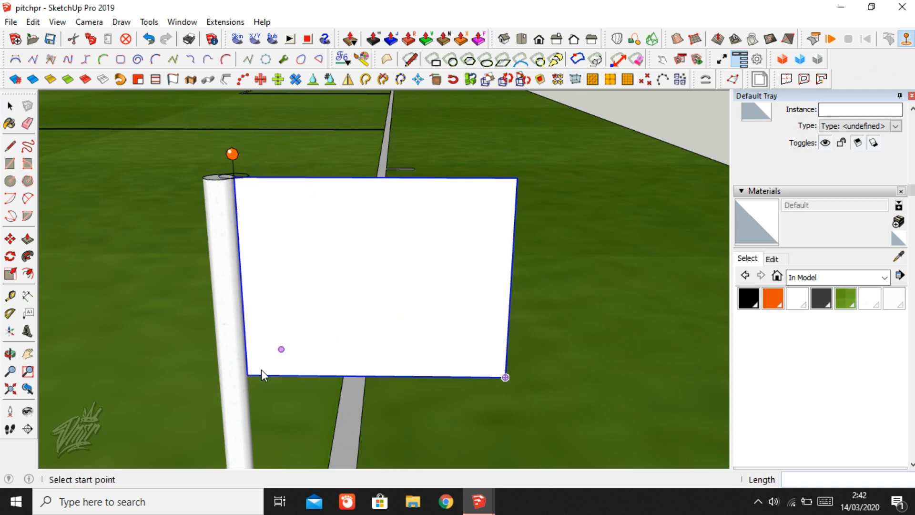
{"action": "left_click", "coordinate": [249, 374]}
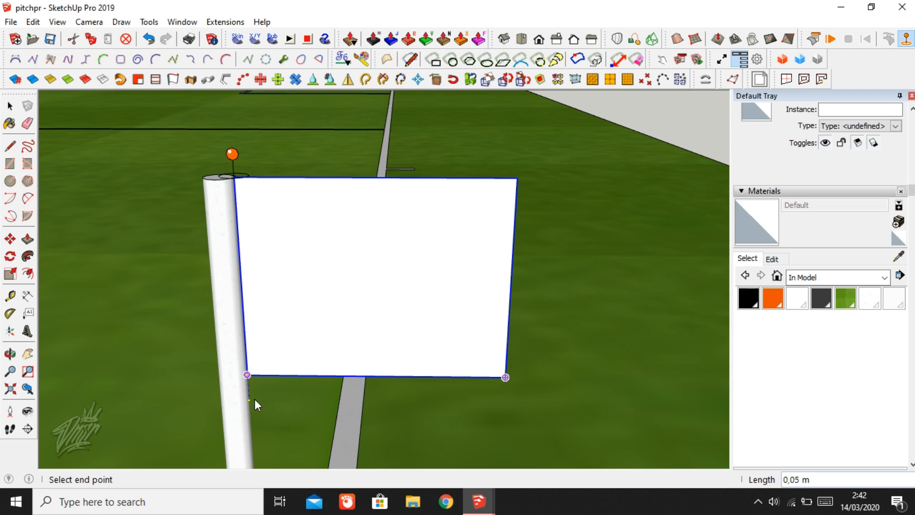
{"action": "key", "text": "space"}
{"action": "left_click", "coordinate": [291, 345]}
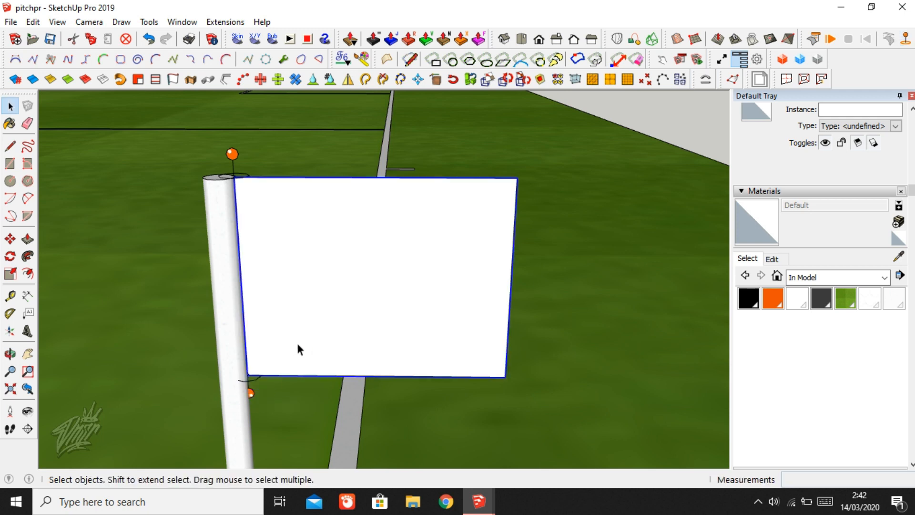
{"action": "scroll", "coordinate": [296, 342], "scroll_direction": "down", "scroll_amount": 1}
{"action": "scroll", "coordinate": [341, 316], "scroll_direction": "down", "scroll_amount": 2}
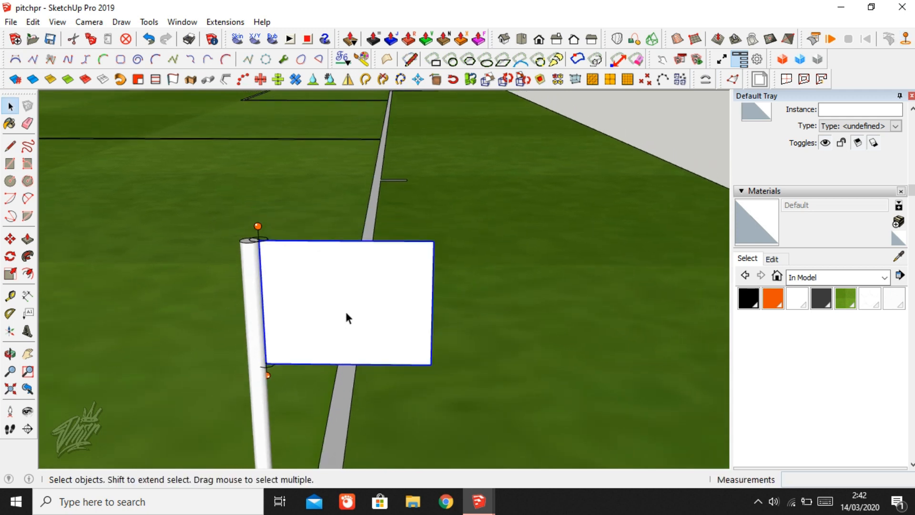
- Open the flag group for editing and create a new material using ucl.jpg as its texture image
{"action": "scroll", "coordinate": [370, 337], "scroll_direction": "up", "scroll_amount": 2}
{"action": "double_click", "coordinate": [370, 337]}
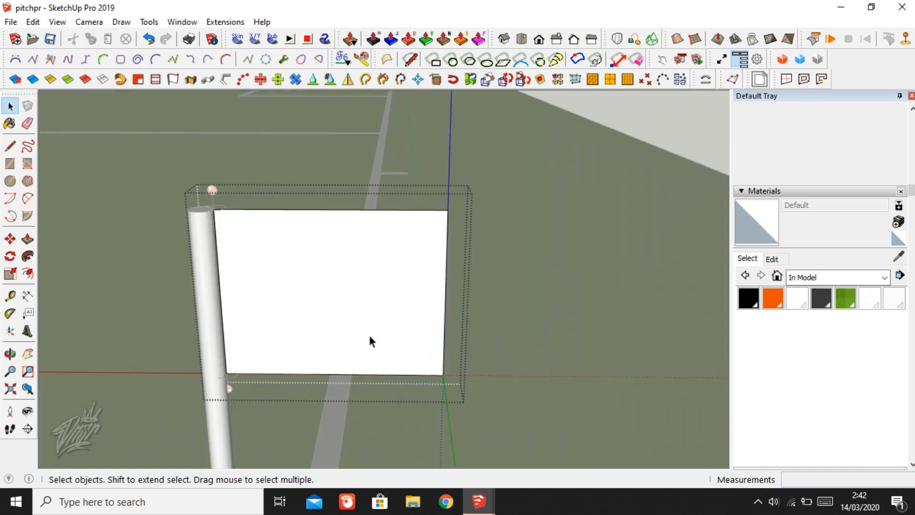
{"action": "left_click", "coordinate": [898, 221]}
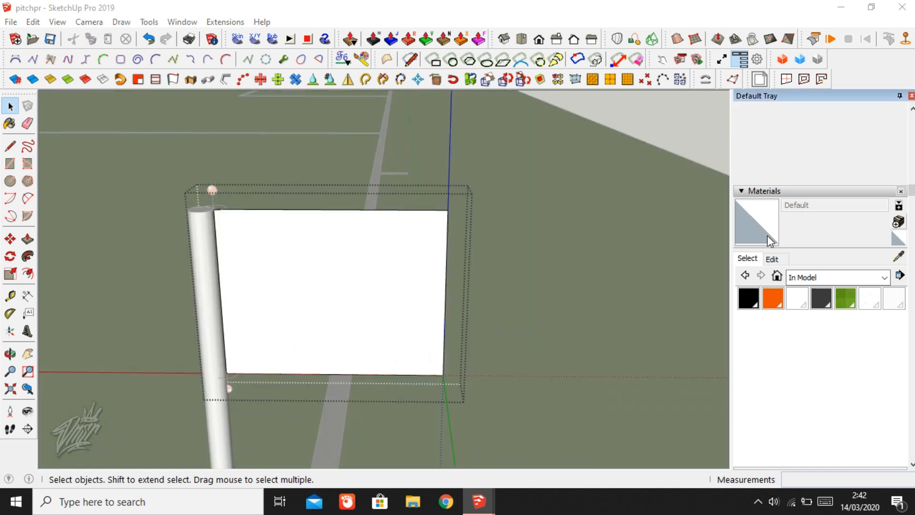
{"action": "left_click", "coordinate": [531, 296]}
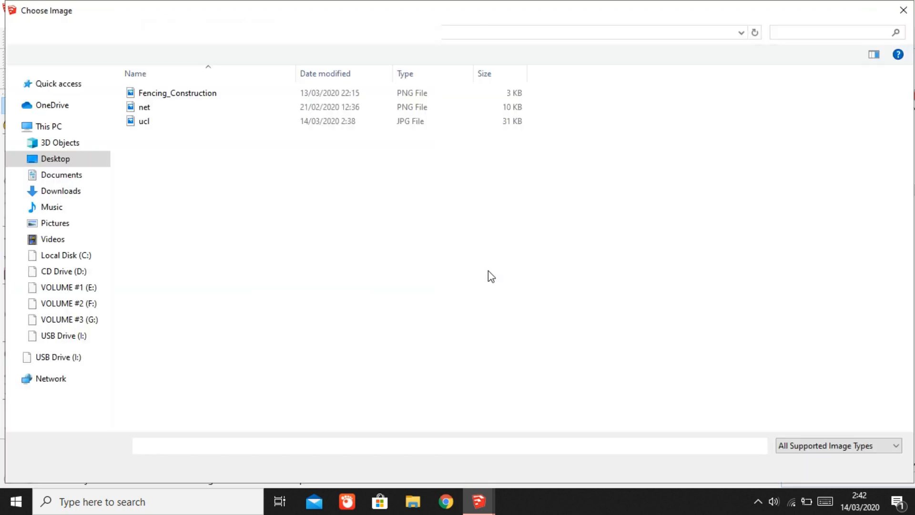
{"action": "double_click", "coordinate": [232, 125]}
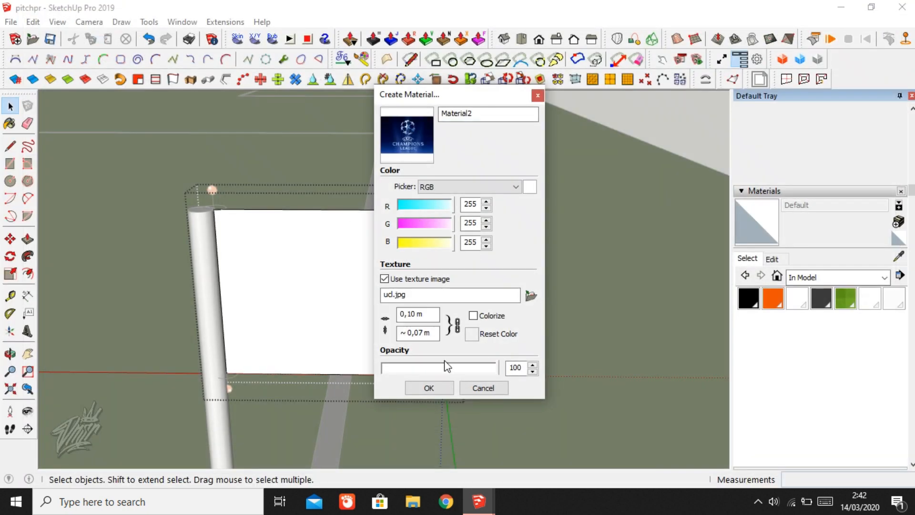
{"action": "left_click", "coordinate": [443, 388]}
- Paint the flag's face with the Champions League material using ThruPaint, set its tiling to 1x1, and close the flag group
{"action": "left_click", "coordinate": [362, 324]}
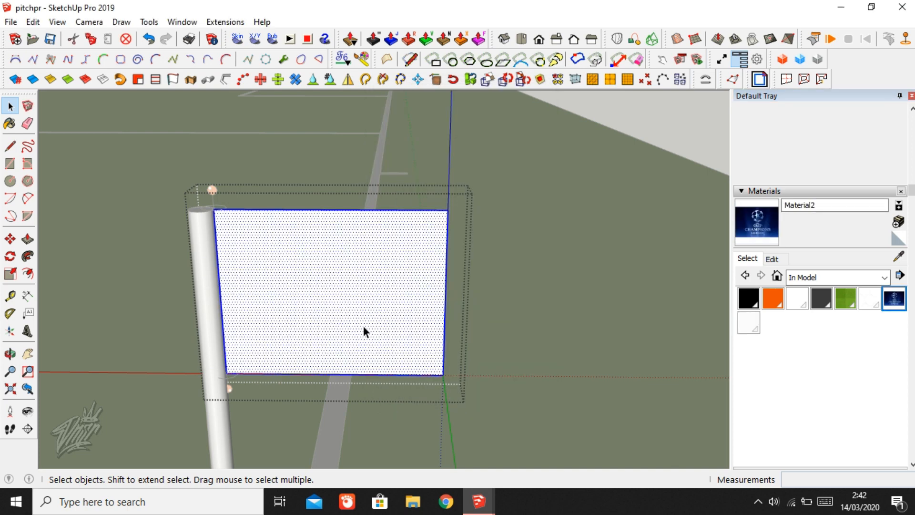
{"action": "scroll", "coordinate": [364, 331], "scroll_direction": "up", "scroll_amount": 6}
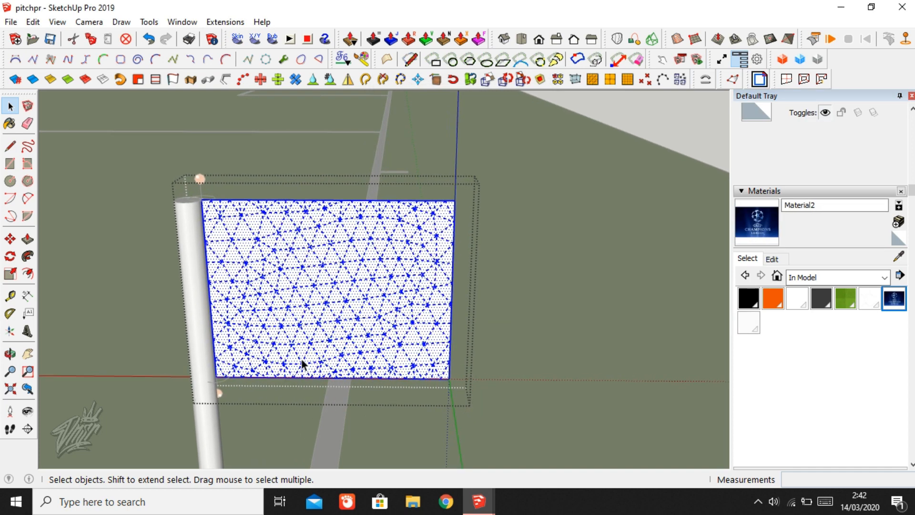
{"action": "scroll", "coordinate": [233, 379], "scroll_direction": "up", "scroll_amount": 4}
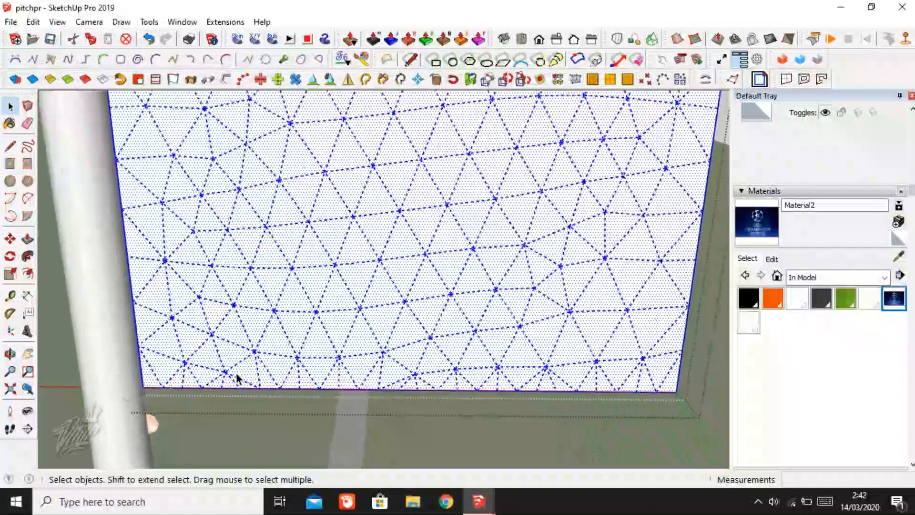
{"action": "left_click", "coordinate": [236, 364]}
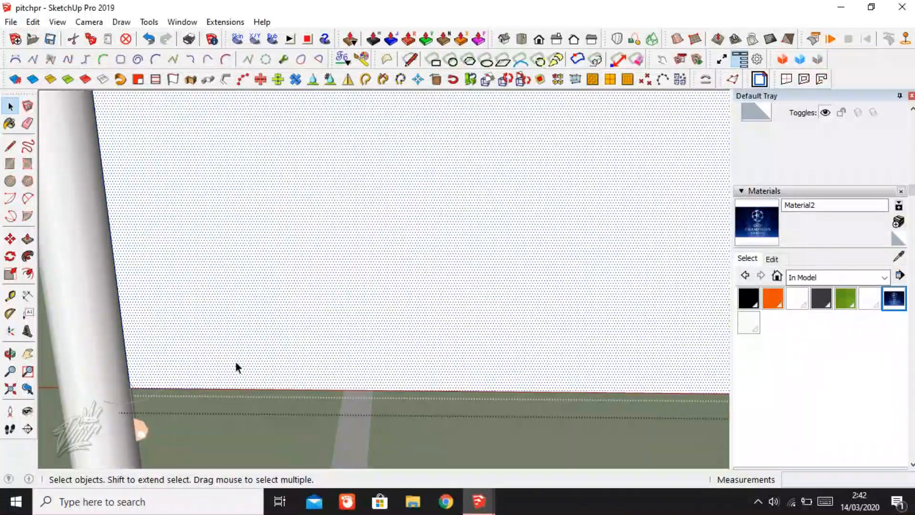
{"action": "left_click", "coordinate": [362, 60]}
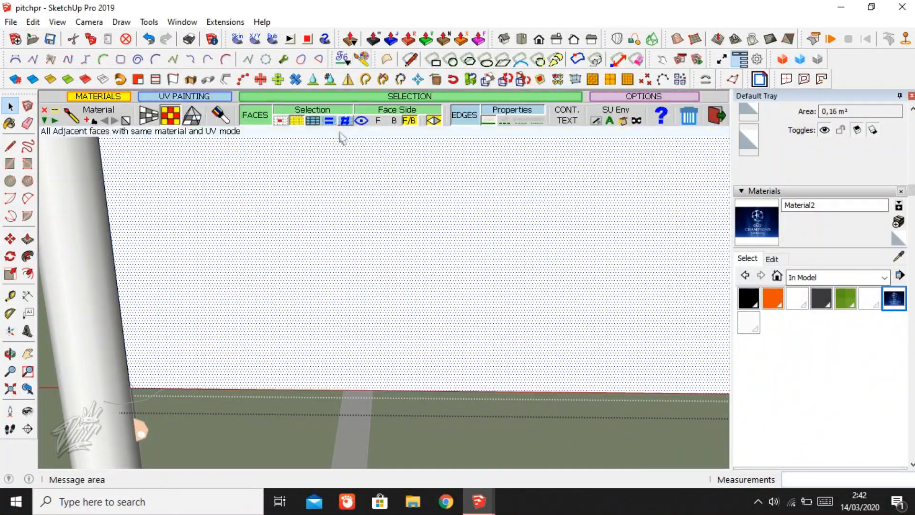
{"action": "left_click", "coordinate": [190, 386]}
{"action": "left_click", "coordinate": [356, 315]}
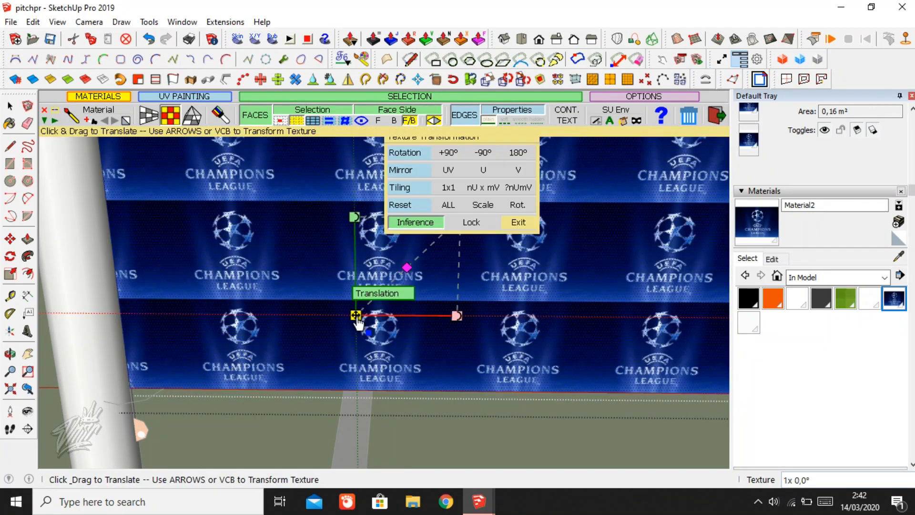
{"action": "left_click", "coordinate": [447, 190]}
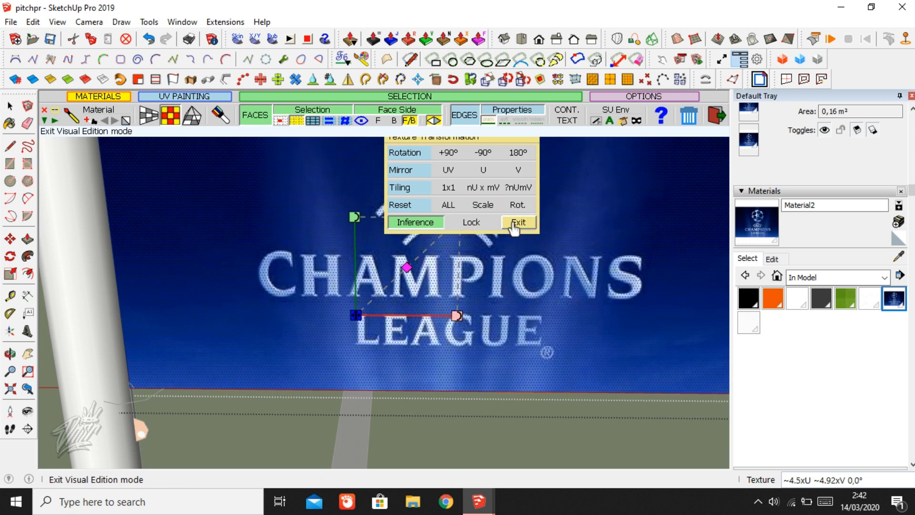
{"action": "left_click", "coordinate": [507, 224]}
{"action": "key", "text": "space"}
{"action": "scroll", "coordinate": [315, 325], "scroll_direction": "down", "scroll_amount": 2}
{"action": "scroll", "coordinate": [315, 325], "scroll_direction": "down", "scroll_amount": 6}
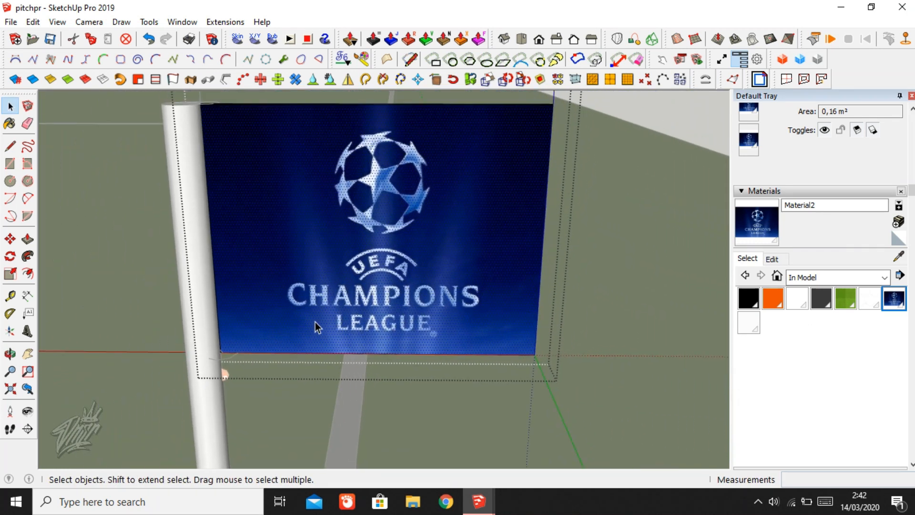
{"action": "key", "text": "Escape"}
{"action": "scroll", "coordinate": [388, 279], "scroll_direction": "up", "scroll_amount": 2}
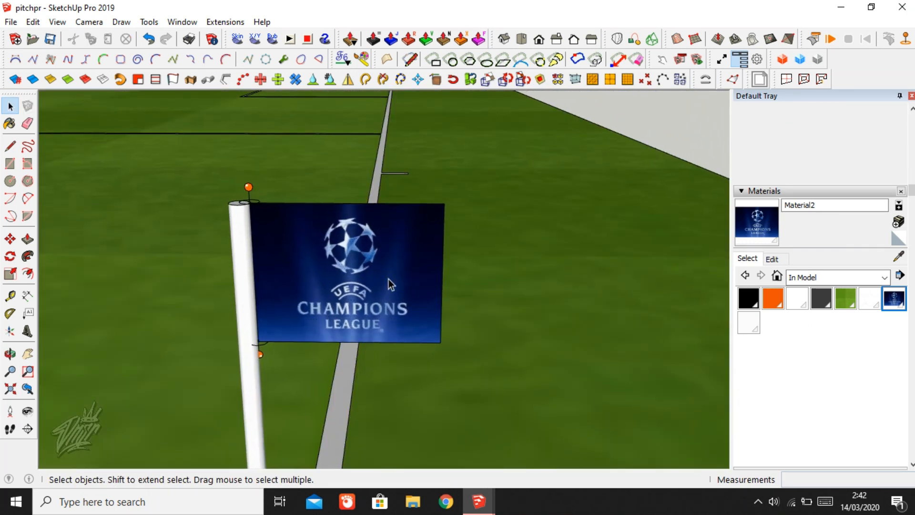
- Select the flag and enable Self-collide in its ClothWorks cloth settings
{"action": "left_click", "coordinate": [388, 279]}
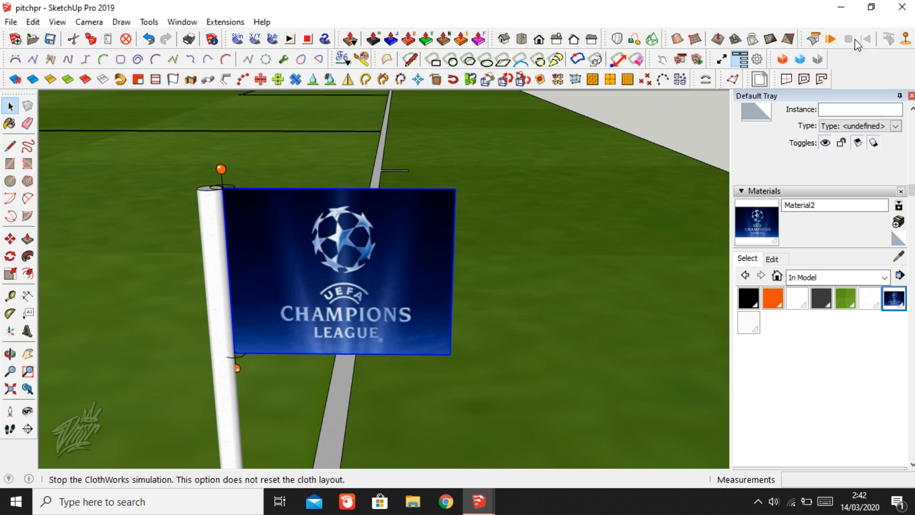
{"action": "left_click", "coordinate": [813, 39]}
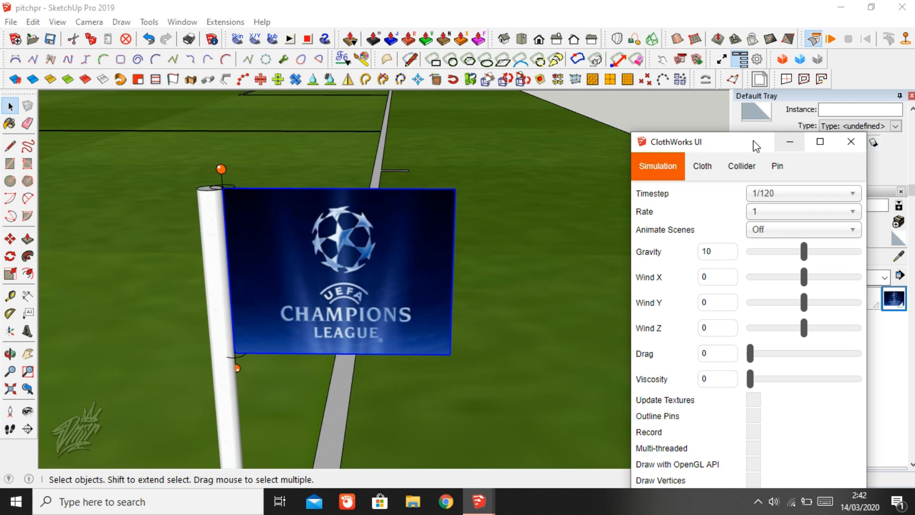
{"action": "left_click_drag", "start_coordinate": [752, 141], "coordinate": [753, 46]}
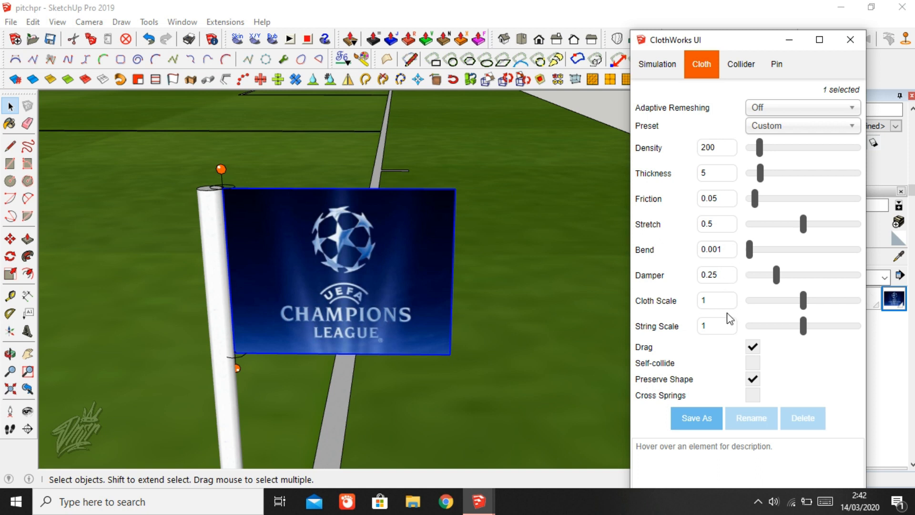
{"action": "left_click", "coordinate": [753, 363]}
- Set the ClothWorks simulation's Wind X to 0.5, Wind Y to 0.25 and Viscosity to 0
{"action": "left_click", "coordinate": [659, 67]}
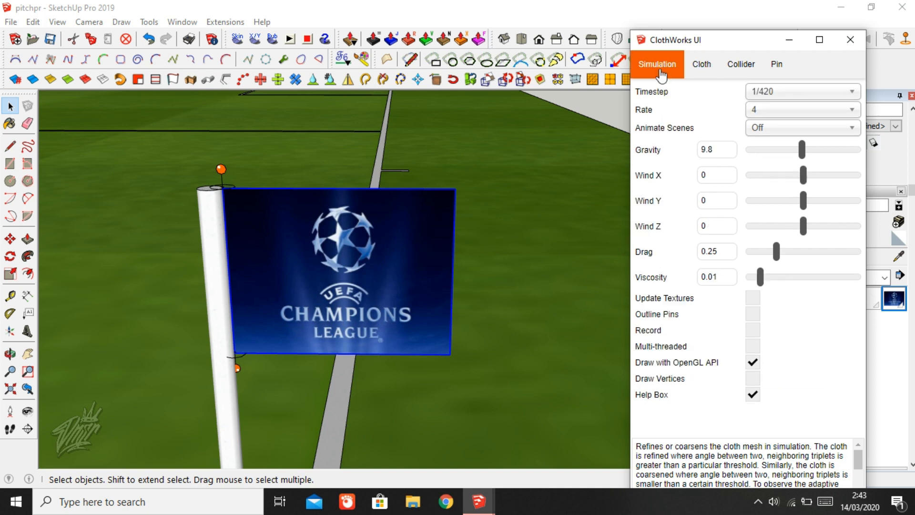
{"action": "double_click", "coordinate": [722, 175]}
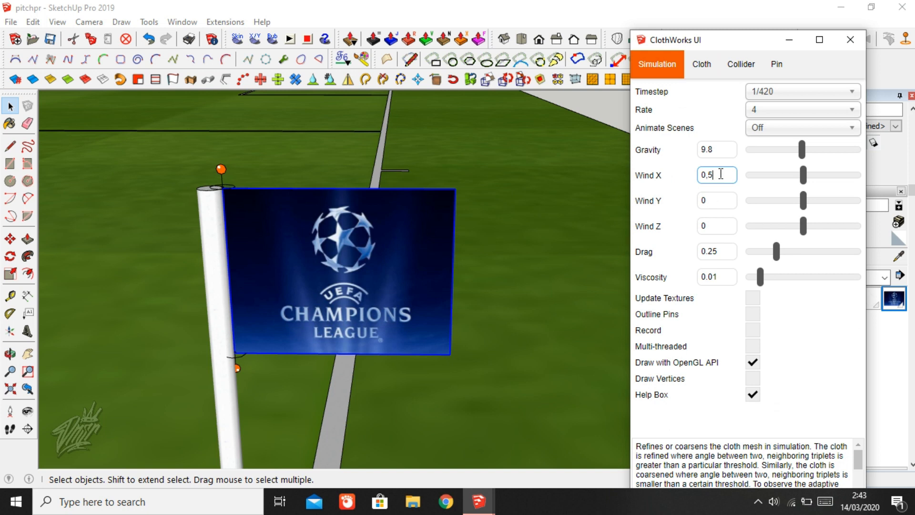
{"action": "left_click", "coordinate": [723, 200]}
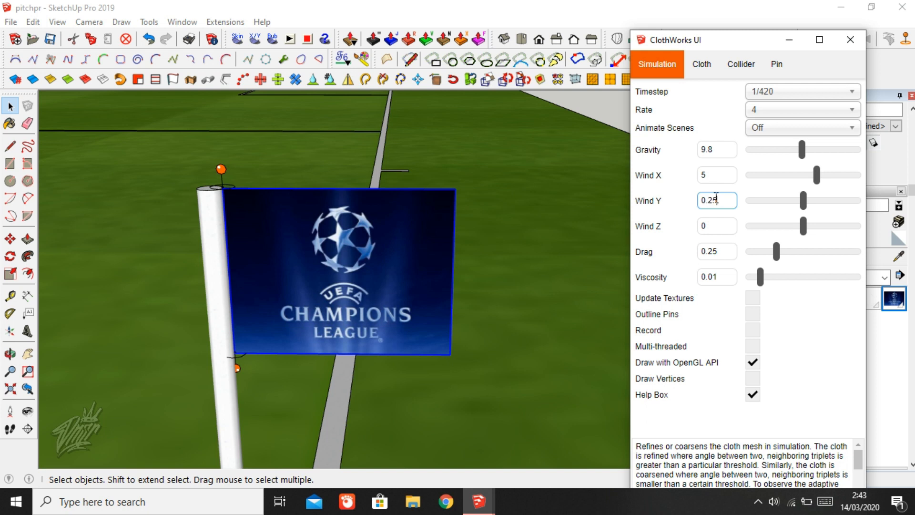
{"action": "left_click", "coordinate": [703, 176]}
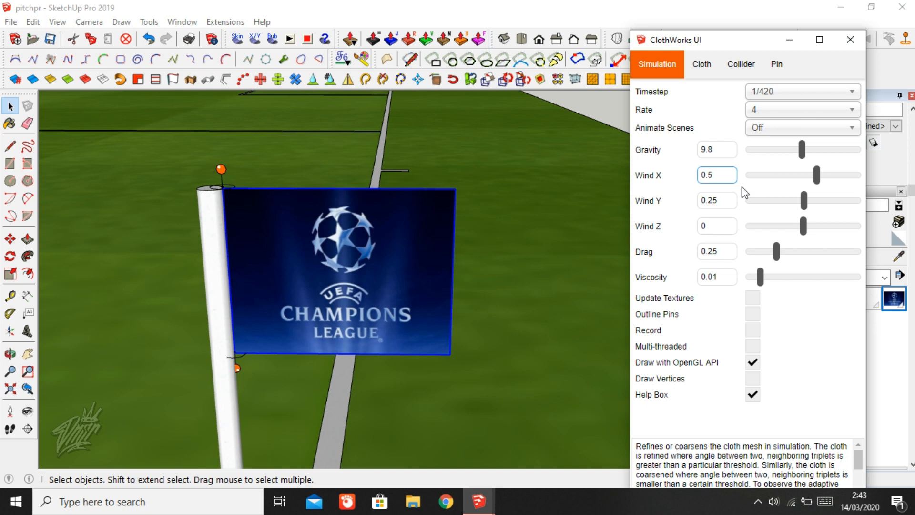
{"action": "left_click", "coordinate": [706, 250]}
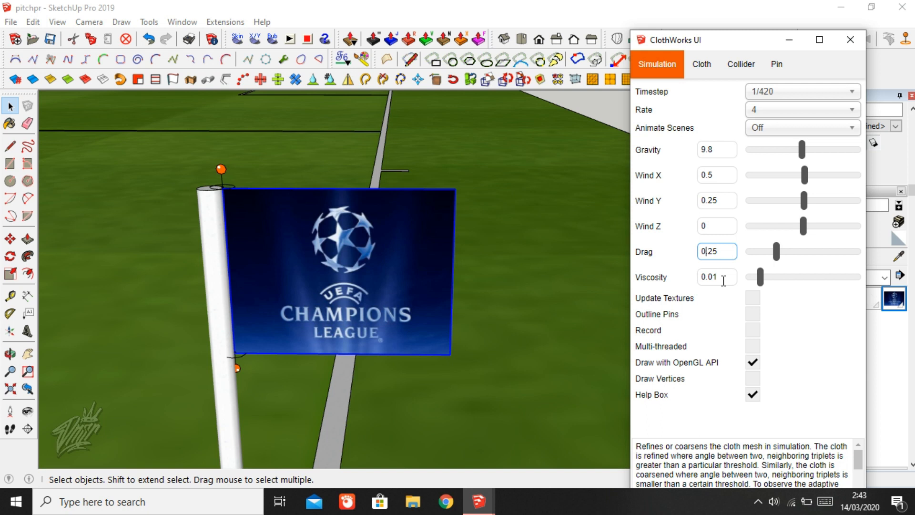
{"action": "key", "text": "Tab"}
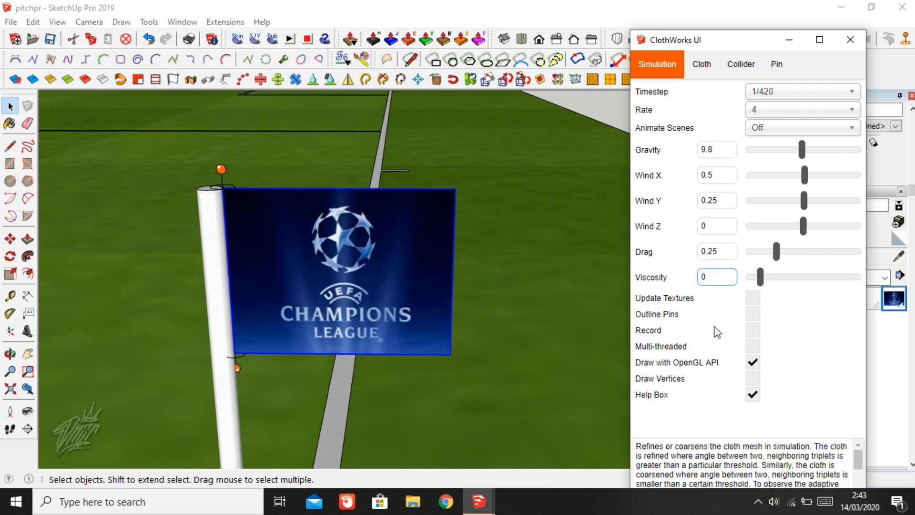
- Review the simulation's drag, wind and gravity values and the flag's cloth properties
{"action": "left_click", "coordinate": [723, 252]}
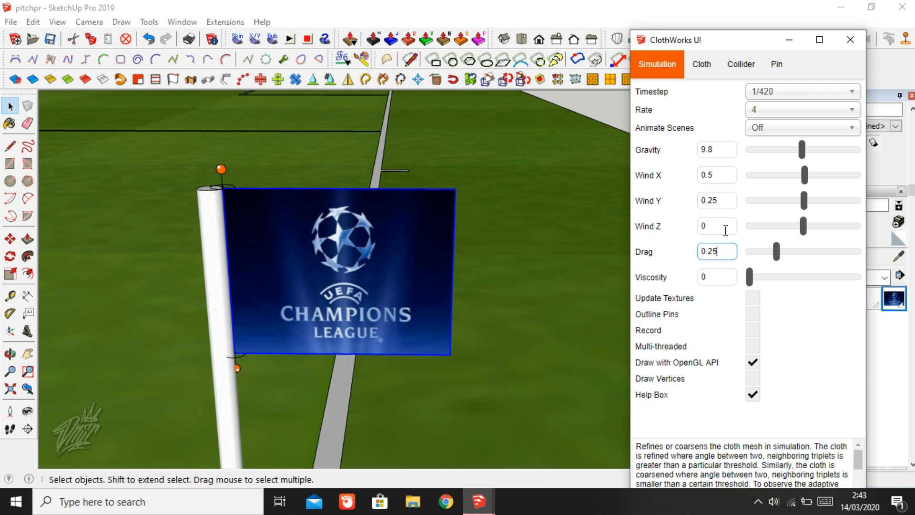
{"action": "left_click", "coordinate": [725, 224]}
{"action": "left_click", "coordinate": [725, 199]}
{"action": "left_click", "coordinate": [720, 172]}
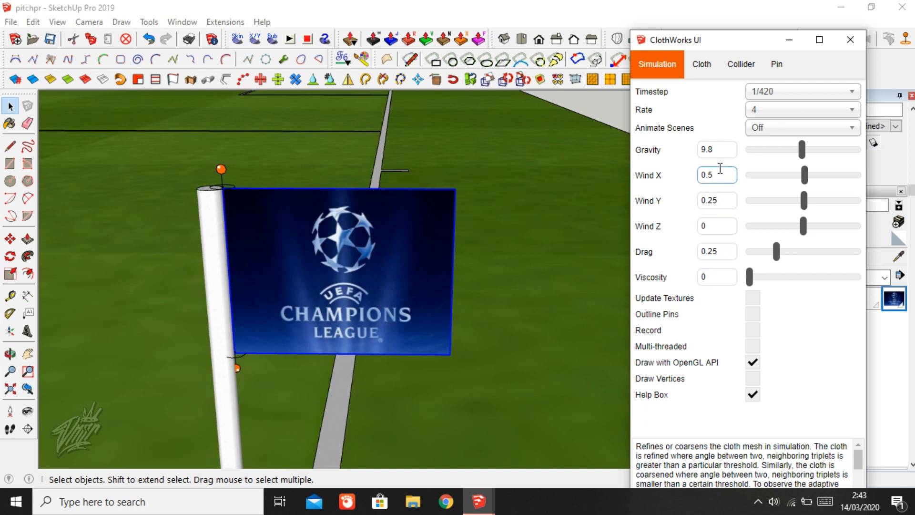
{"action": "left_click", "coordinate": [720, 149]}
{"action": "left_click", "coordinate": [701, 64]}
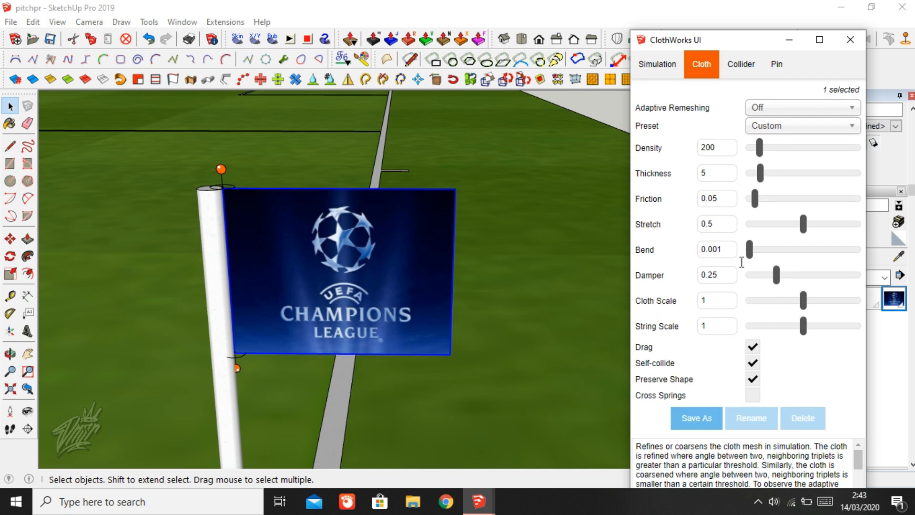
{"action": "left_click", "coordinate": [658, 66]}
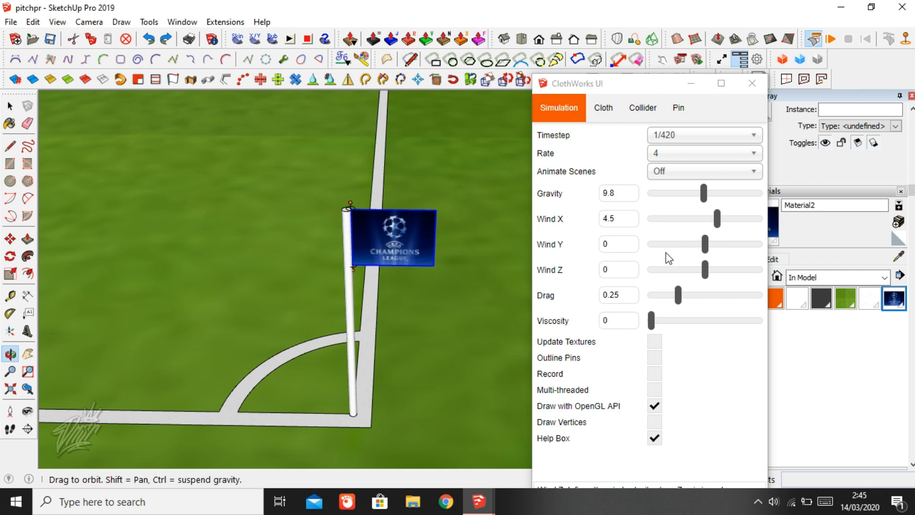
- Set Wind X to 0.5 and start the ClothWorks simulation of the flag
{"action": "key", "text": "space"}
{"action": "double_click", "coordinate": [638, 220]}
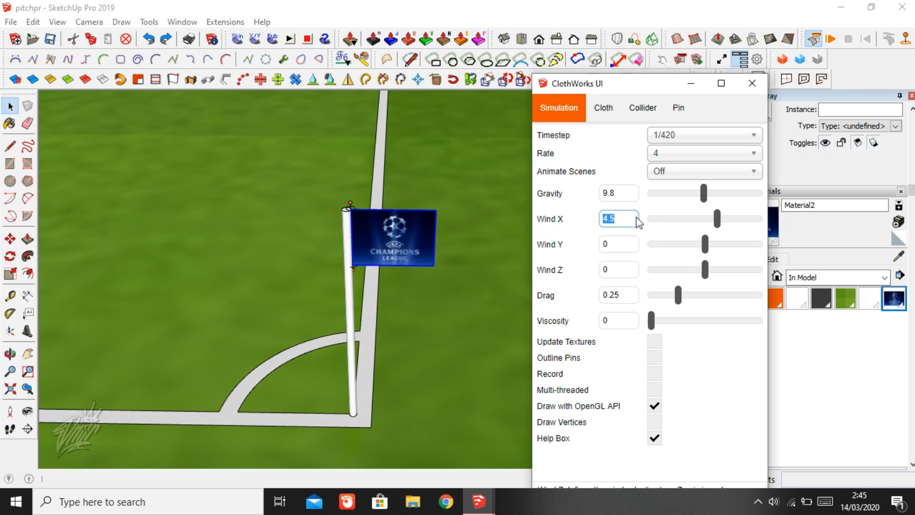
{"action": "type", "text": "0.5"}
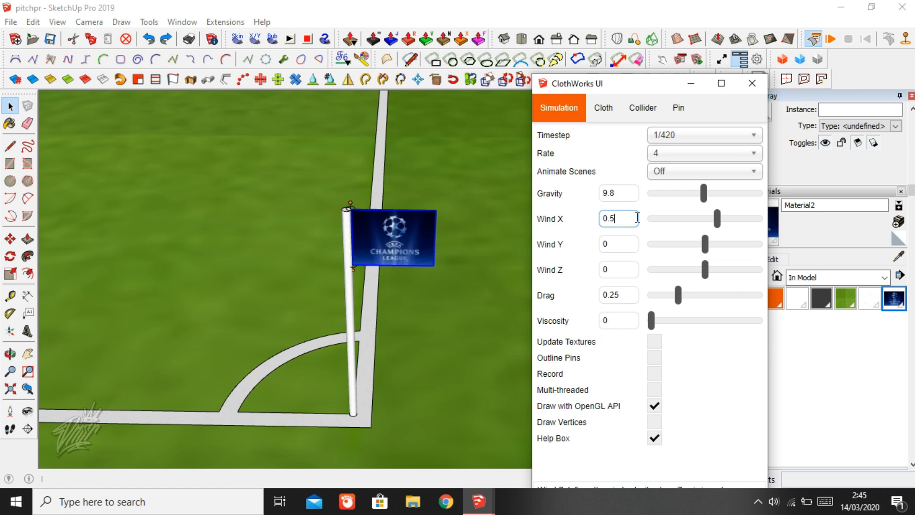
{"action": "left_click", "coordinate": [833, 41]}
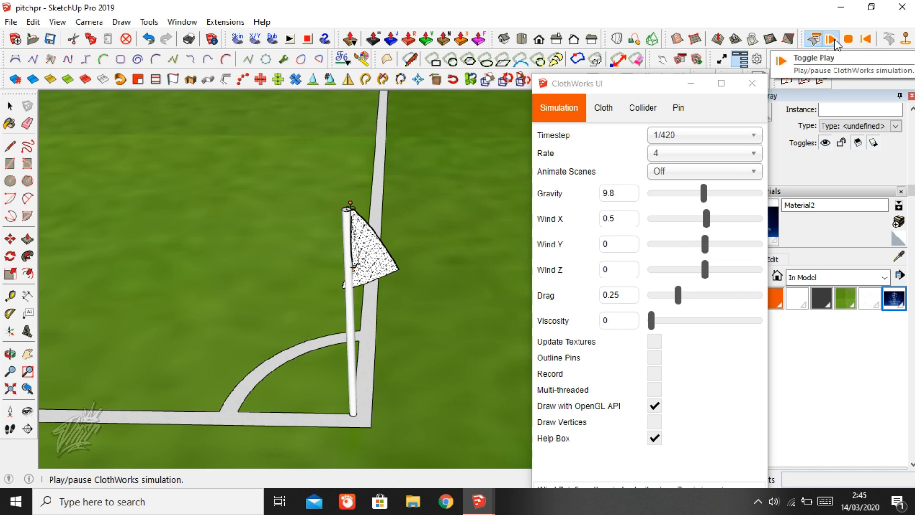
- Stop the flag's ClothWorks simulation in its draped pose and close the ClothWorks settings window
{"action": "left_click", "coordinate": [849, 40]}
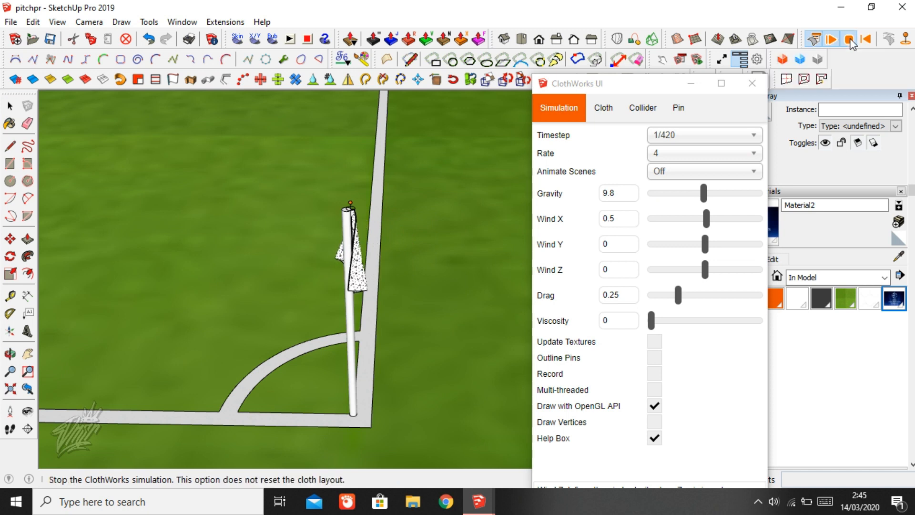
{"action": "left_click", "coordinate": [382, 267]}
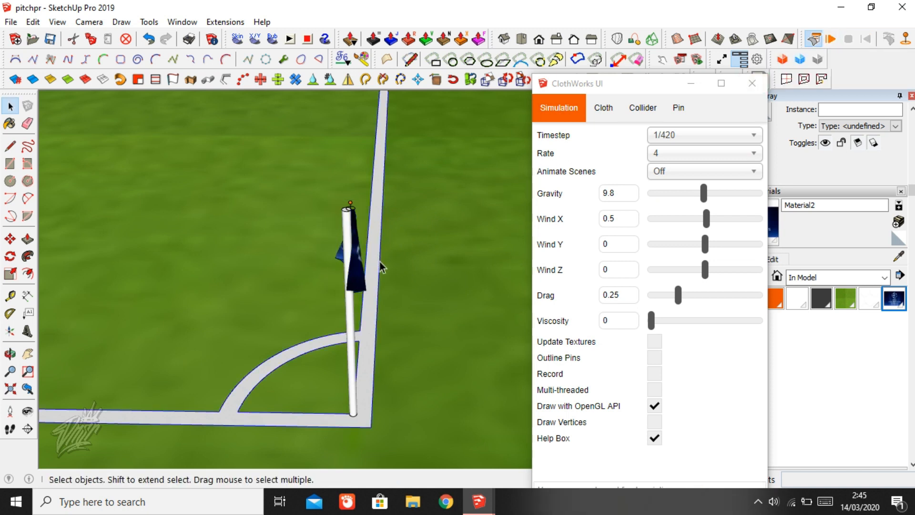
{"action": "scroll", "coordinate": [357, 276], "scroll_direction": "up", "scroll_amount": 3}
{"action": "middle_click_drag", "start_coordinate": [331, 272], "coordinate": [544, 369]}
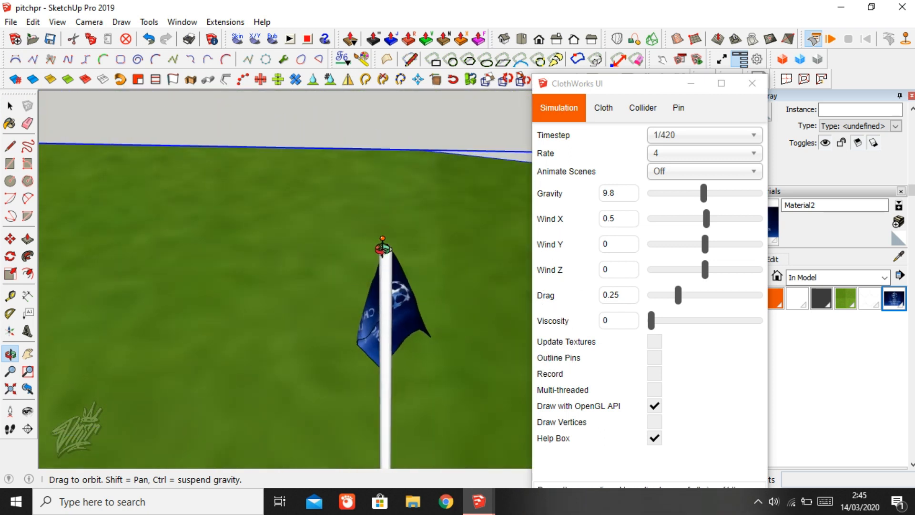
{"action": "left_click", "coordinate": [678, 108]}
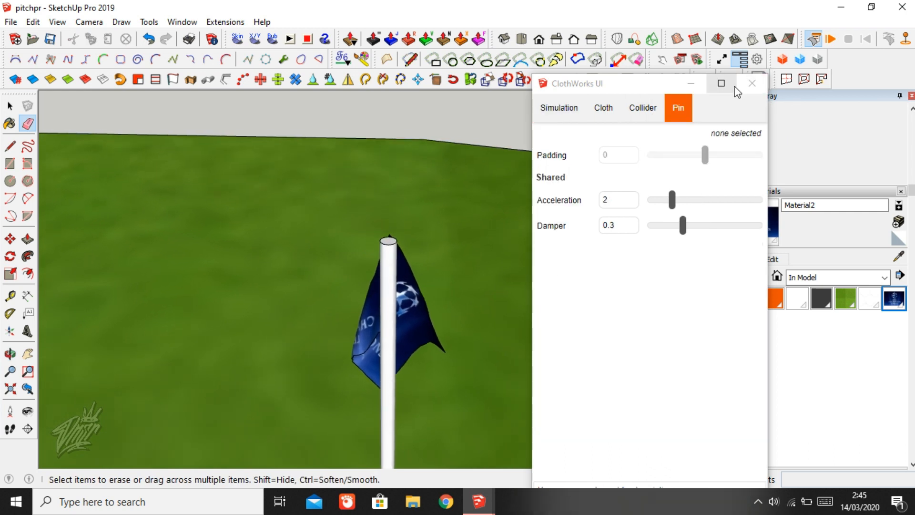
{"action": "left_click", "coordinate": [752, 83]}
- Examine the draped flag on its pole and its placement at the pitch corner
{"action": "mouse_move", "coordinate": [384, 323]}
{"action": "middle_mouse_down"}
{"action": "mouse_move", "coordinate": [556, 286]}
{"action": "mouse_move", "coordinate": [201, 335]}
{"action": "mouse_move", "coordinate": [265, 327]}
{"action": "mouse_move", "coordinate": [368, 357]}
{"action": "mouse_move", "coordinate": [385, 350]}
{"action": "middle_mouse_up"}
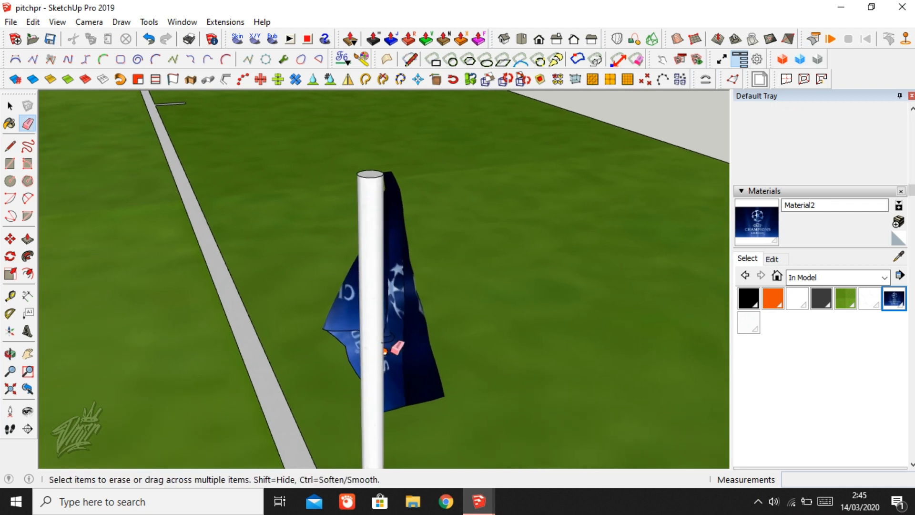
{"action": "key", "text": "space"}
{"action": "scroll", "coordinate": [388, 348], "scroll_direction": "down", "scroll_amount": 4}
{"action": "left_click", "coordinate": [470, 247]}
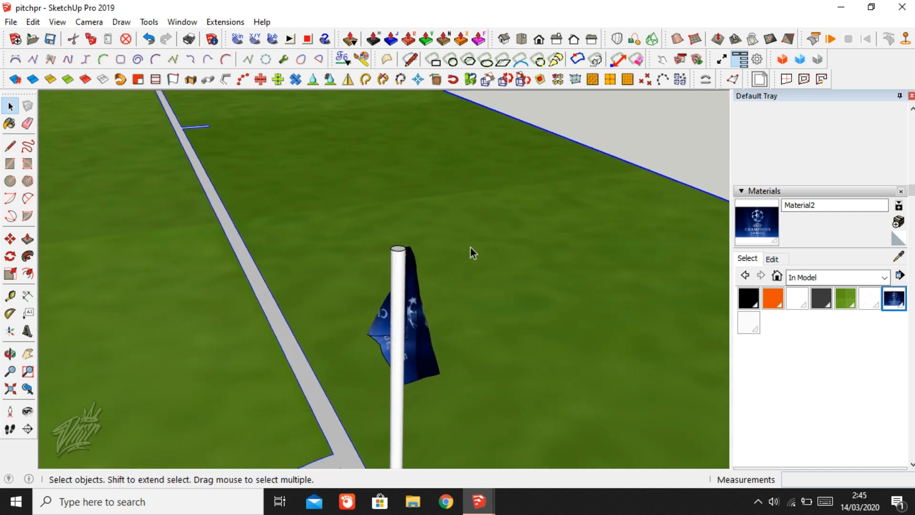
{"action": "scroll", "coordinate": [524, 290], "scroll_direction": "down", "scroll_amount": 3}
{"action": "scroll", "coordinate": [477, 282], "scroll_direction": "up", "scroll_amount": 1}
{"action": "left_click", "coordinate": [557, 149]}
{"action": "scroll", "coordinate": [480, 172], "scroll_direction": "down", "scroll_amount": 1}
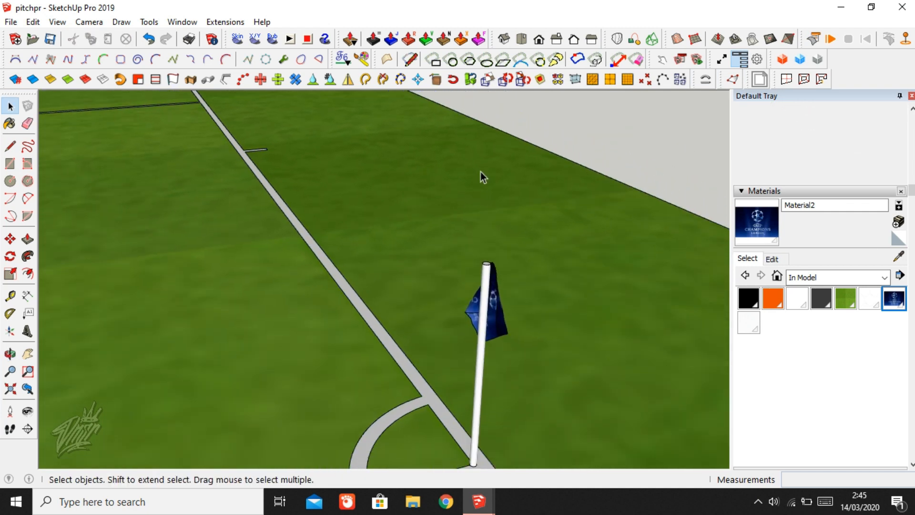
{"action": "scroll", "coordinate": [480, 172], "scroll_direction": "down", "scroll_amount": 3}
- Purge all unused items from the model using the Model Info statistics
{"action": "left_click", "coordinate": [225, 22]}
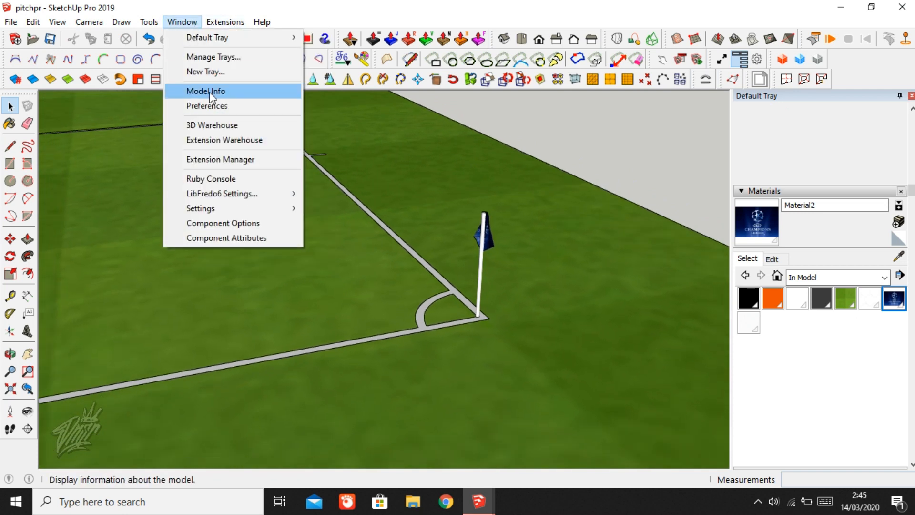
{"action": "left_click", "coordinate": [212, 98]}
{"action": "left_click", "coordinate": [43, 132]}
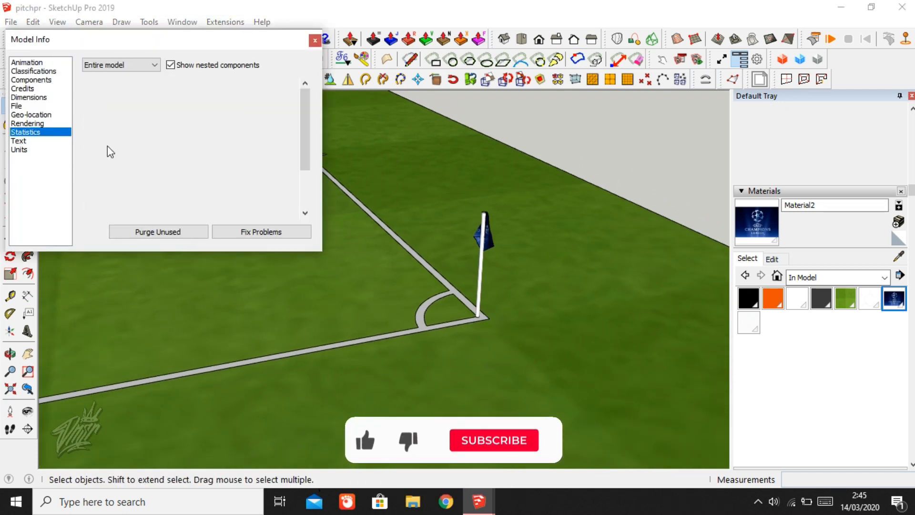
{"action": "left_click", "coordinate": [169, 231]}
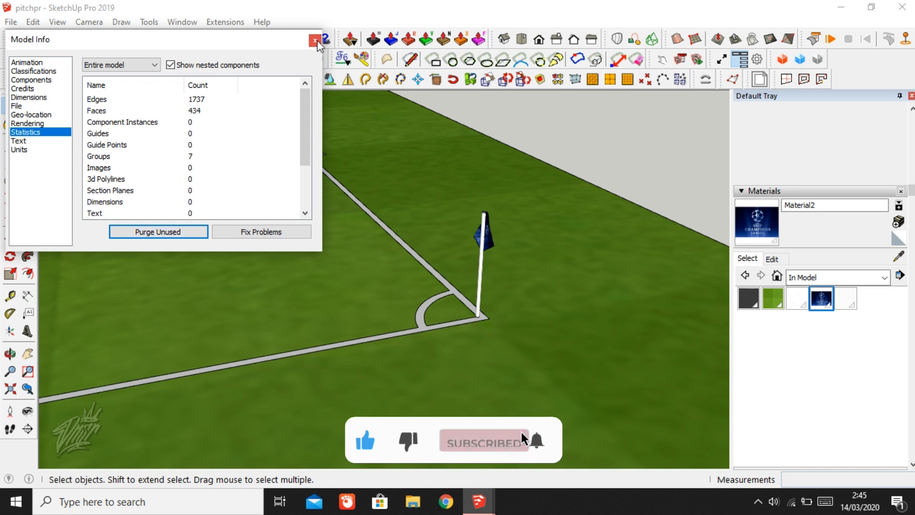
{"action": "left_click", "coordinate": [315, 40]}
- Make a component from the corner flag together with its pole
{"action": "middle_click_drag", "start_coordinate": [559, 243], "coordinate": [439, 275]}
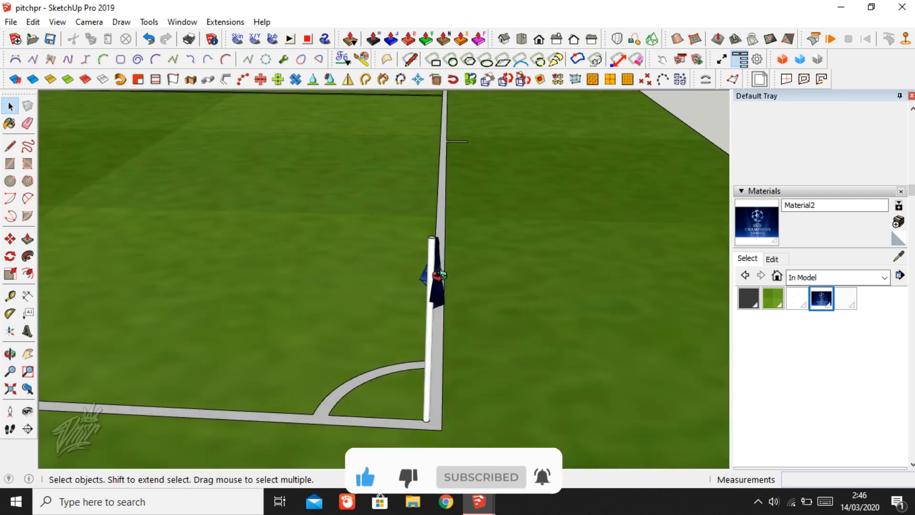
{"action": "scroll", "coordinate": [433, 264], "scroll_direction": "up", "scroll_amount": 3}
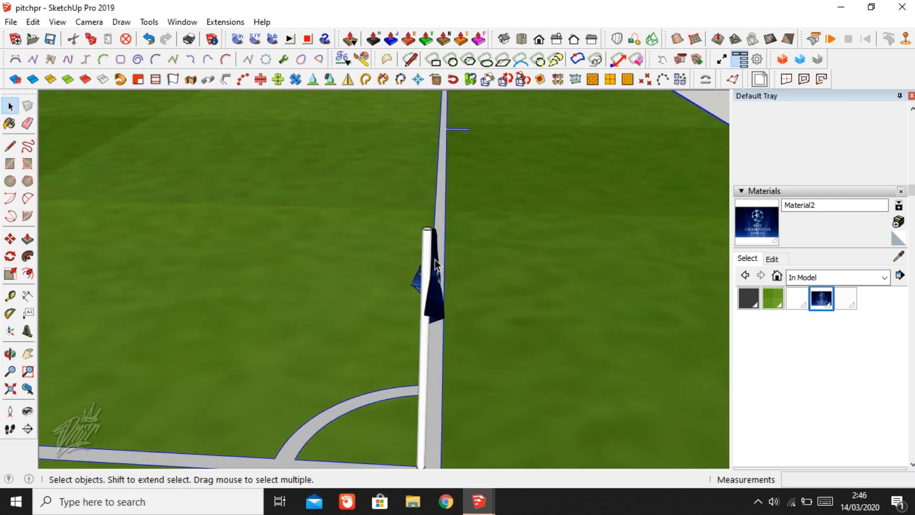
{"action": "left_click", "coordinate": [282, 225]}
{"action": "left_click", "coordinate": [428, 259]}
{"action": "right_click", "coordinate": [435, 272]}
{"action": "left_click", "coordinate": [494, 284]}
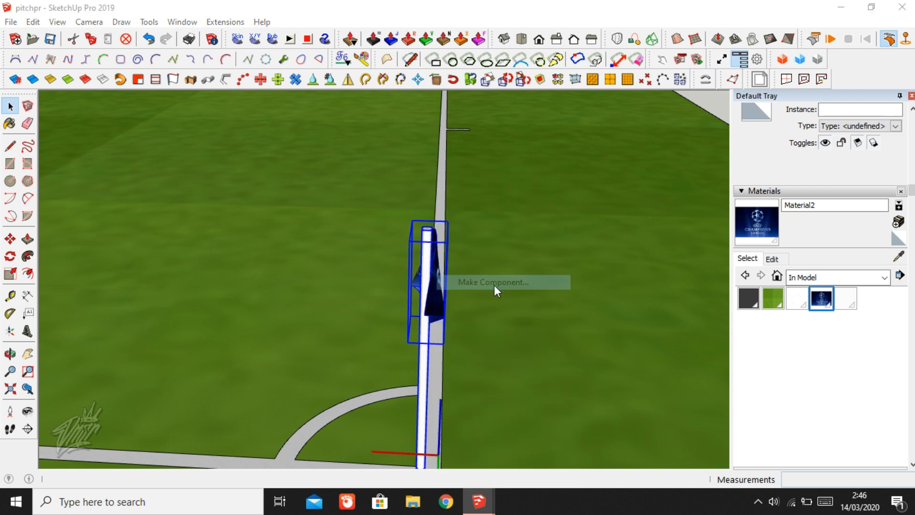
{"action": "left_click", "coordinate": [470, 390]}
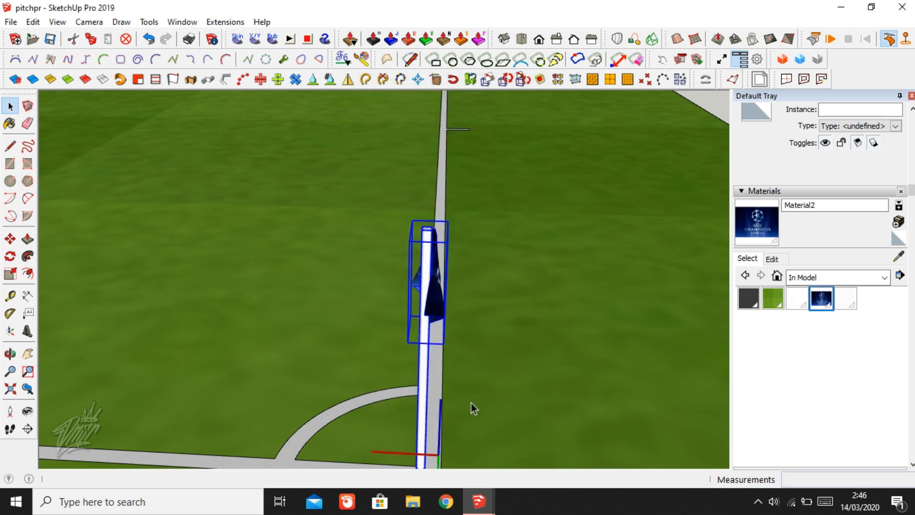
- Copy the corner flag component from its pole base's centre to the other corner of the same goal line
{"action": "scroll", "coordinate": [468, 395], "scroll_direction": "up", "scroll_amount": 3}
{"action": "middle_click_drag", "start_coordinate": [468, 392], "coordinate": [400, 271]}
{"action": "scroll", "coordinate": [405, 289], "scroll_direction": "up", "scroll_amount": 5}
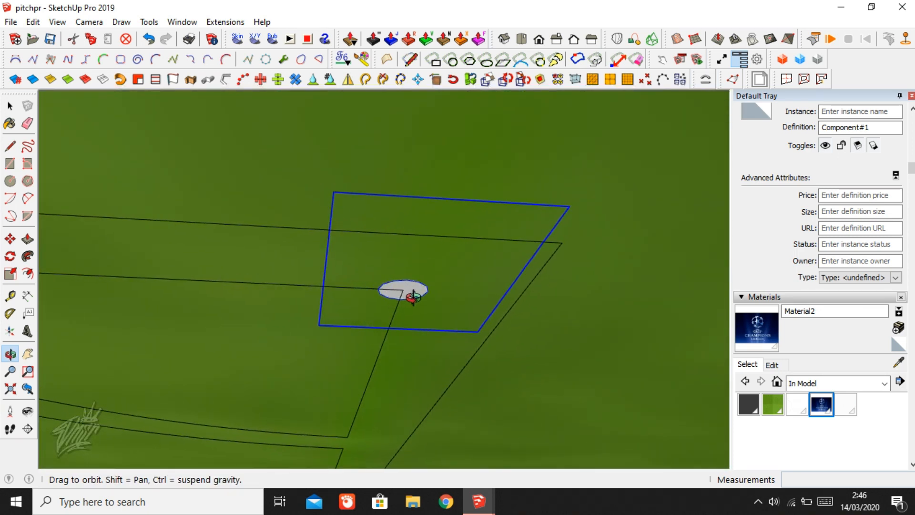
{"action": "key", "text": "m"}
{"action": "left_click", "coordinate": [402, 293]}
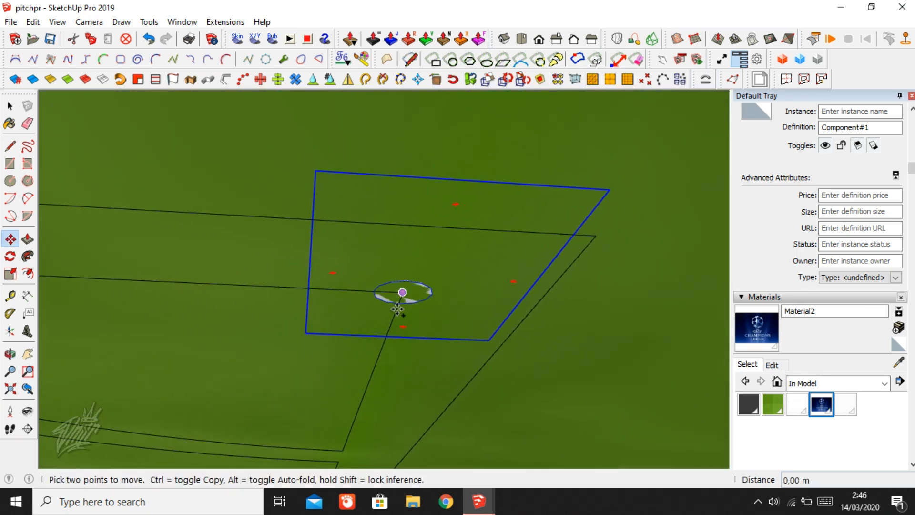
{"action": "key", "text": "ctrl"}
{"action": "middle_click_drag", "start_coordinate": [388, 316], "coordinate": [362, 234]}
{"action": "left_click_drag", "start_coordinate": [416, 275], "coordinate": [465, 340]}
{"action": "middle_click_drag", "start_coordinate": [465, 340], "coordinate": [437, 345]}
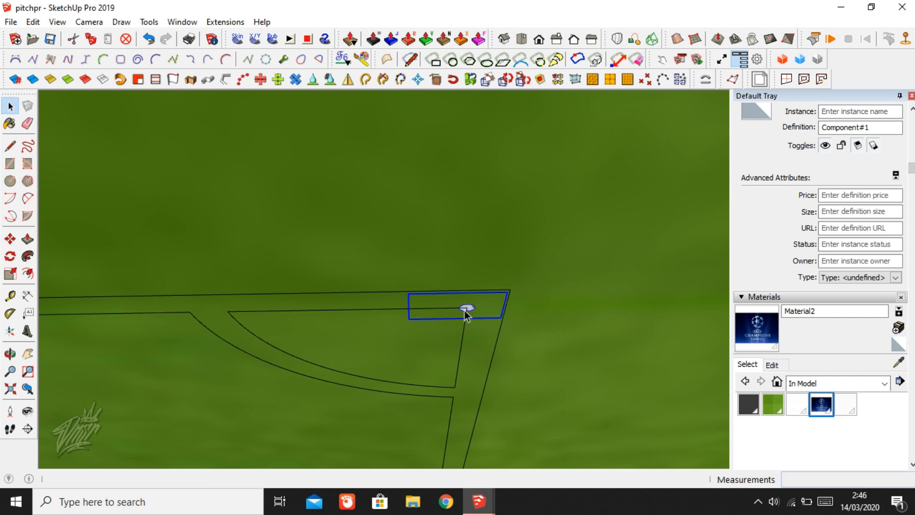
{"action": "middle_click_drag", "start_coordinate": [461, 307], "coordinate": [224, 350]}
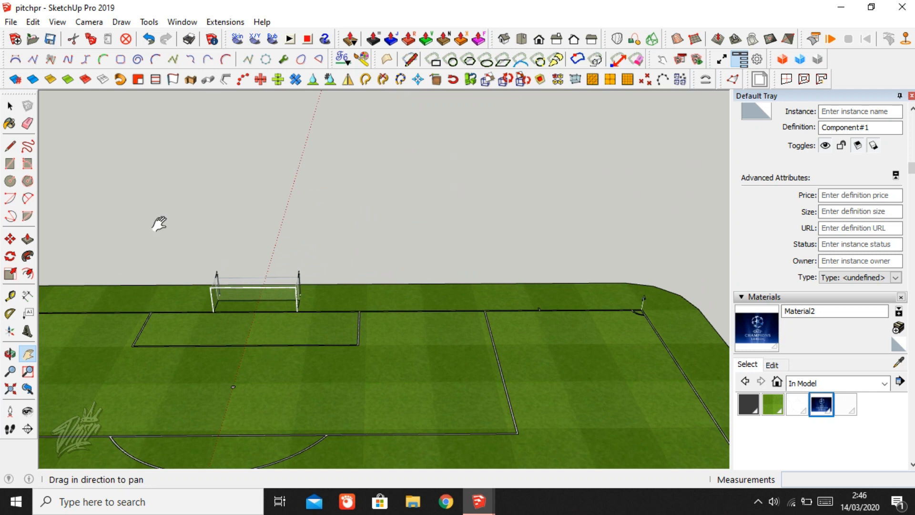
- Combine the goal, its net and posts, and both corner flags into one component
{"action": "left_click", "coordinate": [647, 300]}
{"action": "scroll", "coordinate": [204, 276], "scroll_direction": "up", "scroll_amount": 3}
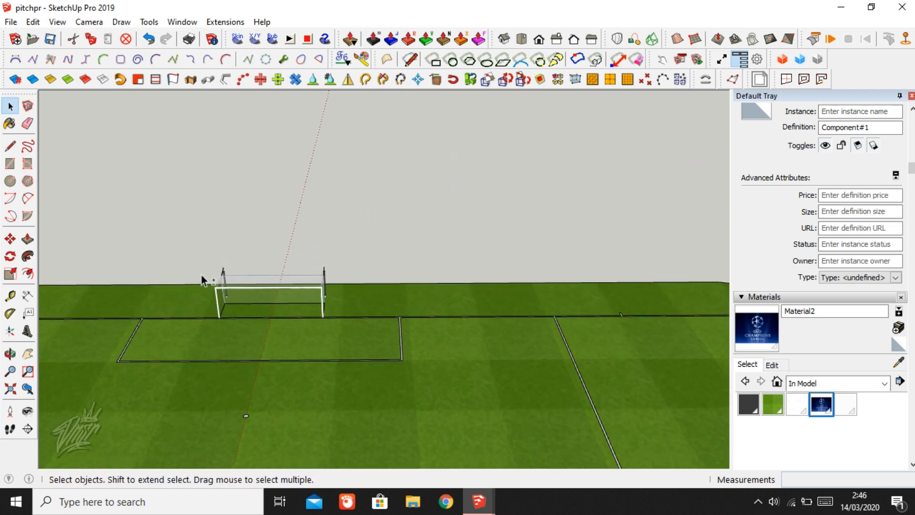
{"action": "scroll", "coordinate": [261, 293], "scroll_direction": "up", "scroll_amount": 4}
{"action": "left_click", "coordinate": [262, 290]}
{"action": "left_click", "coordinate": [258, 278]}
{"action": "scroll", "coordinate": [259, 279], "scroll_direction": "up", "scroll_amount": 5}
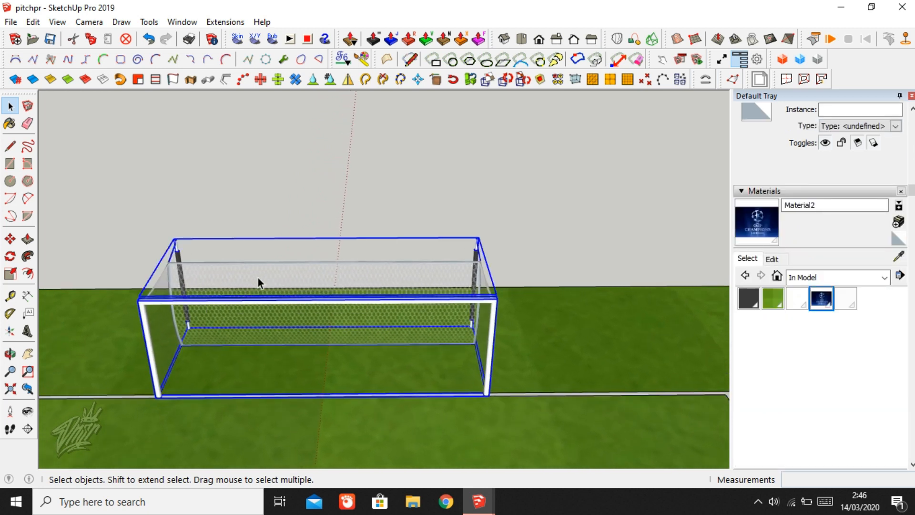
{"action": "right_click", "coordinate": [258, 279]}
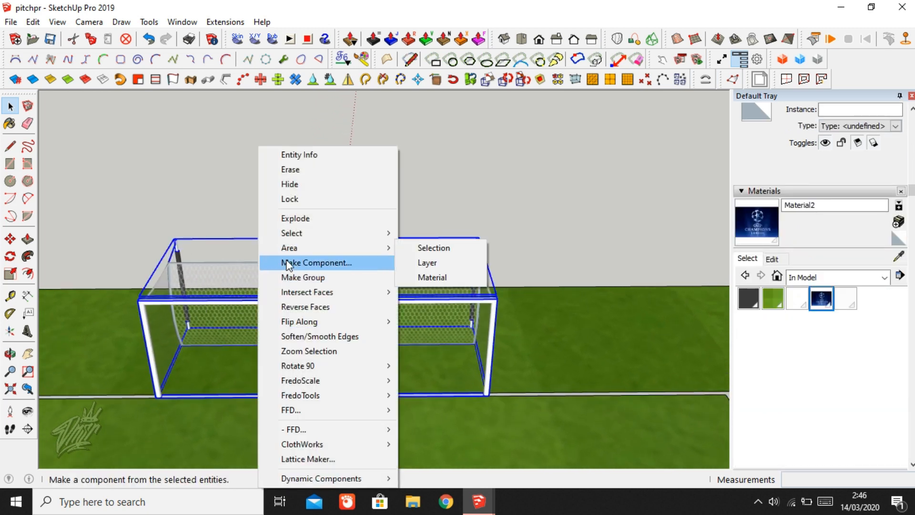
{"action": "left_click", "coordinate": [287, 263]}
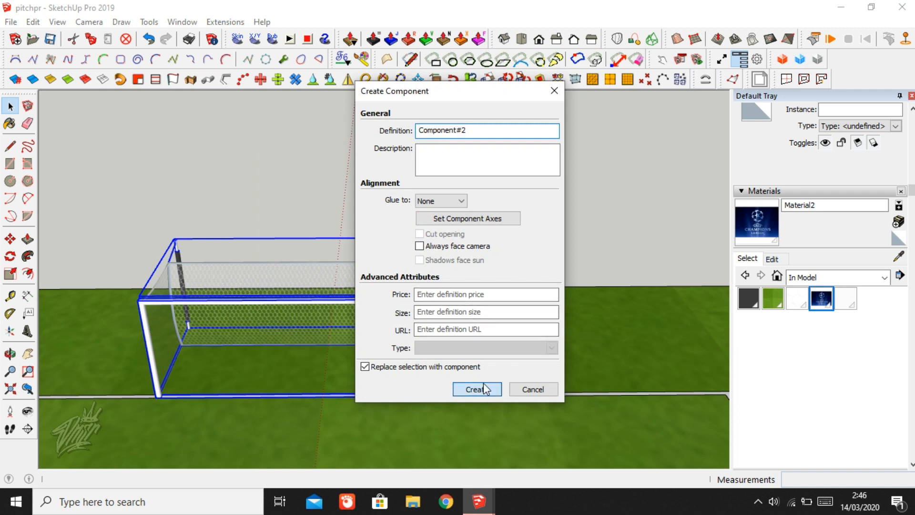
{"action": "left_click", "coordinate": [484, 386]}
- Collapse the Entity Info and Materials sections of the tray and clear the selection
{"action": "scroll", "coordinate": [430, 182], "scroll_direction": "down", "scroll_amount": 6}
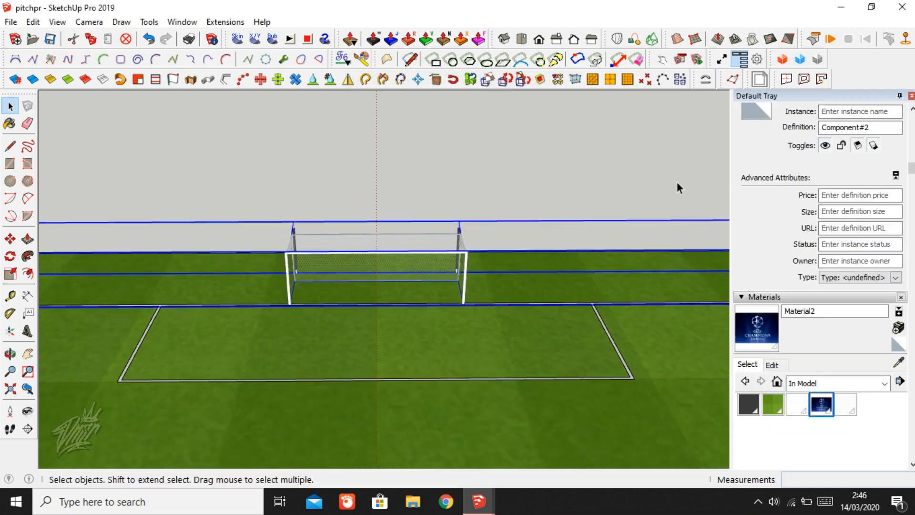
{"action": "scroll", "coordinate": [786, 174], "scroll_direction": "up", "scroll_amount": 2}
{"action": "left_click", "coordinate": [769, 108]}
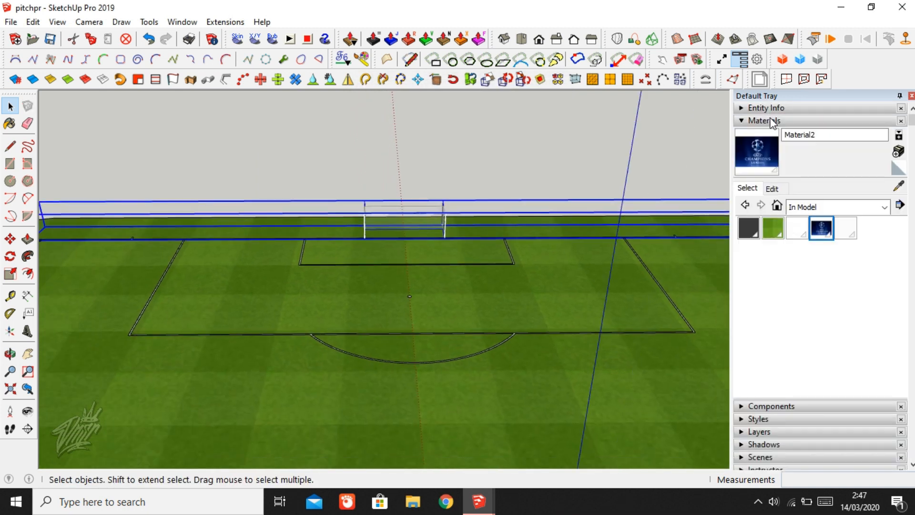
{"action": "left_click", "coordinate": [773, 121]}
{"action": "left_click", "coordinate": [408, 184]}
- Rotate a copy of the goal and corner flags component 180 degrees about the pitch's centre spot
{"action": "mouse_move", "coordinate": [408, 184]}
{"action": "middle_mouse_down"}
{"action": "mouse_move", "coordinate": [359, 155]}
{"action": "mouse_move", "coordinate": [397, 187]}
{"action": "middle_mouse_up"}
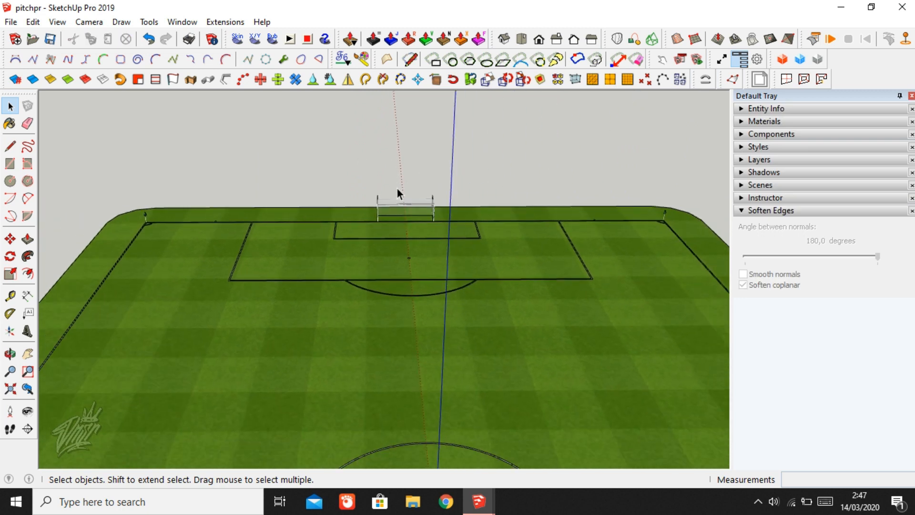
{"action": "left_click", "coordinate": [399, 202]}
{"action": "middle_click_drag", "start_coordinate": [434, 372], "coordinate": [411, 223], "text": "shift"}
{"action": "left_click_drag", "start_coordinate": [411, 223], "coordinate": [386, 397]}
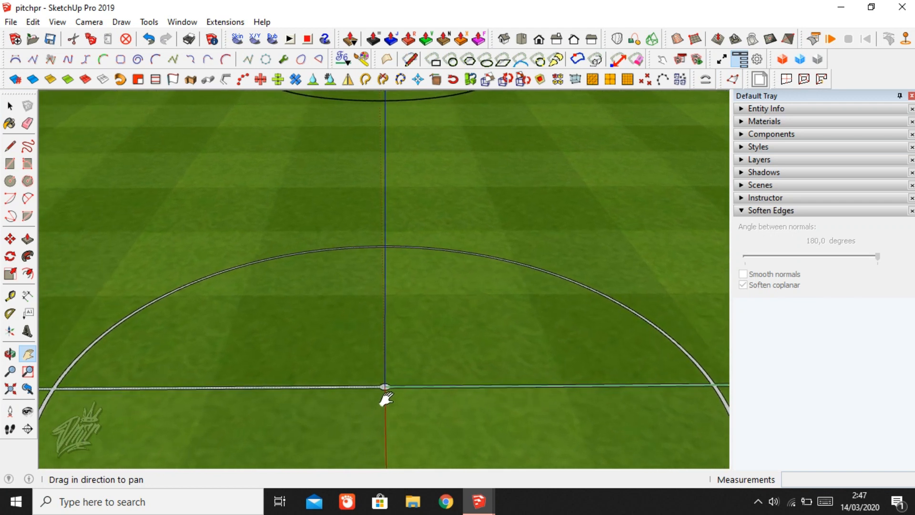
{"action": "scroll", "coordinate": [386, 398], "scroll_direction": "up", "scroll_amount": 7}
{"action": "middle_click_drag", "start_coordinate": [419, 389], "coordinate": [334, 377]}
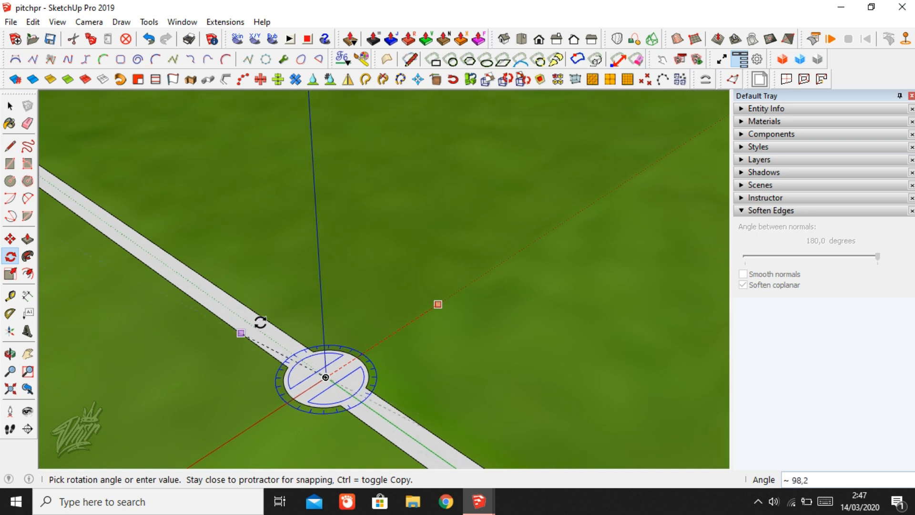
{"action": "scroll", "coordinate": [282, 313], "scroll_direction": "down", "scroll_amount": 6}
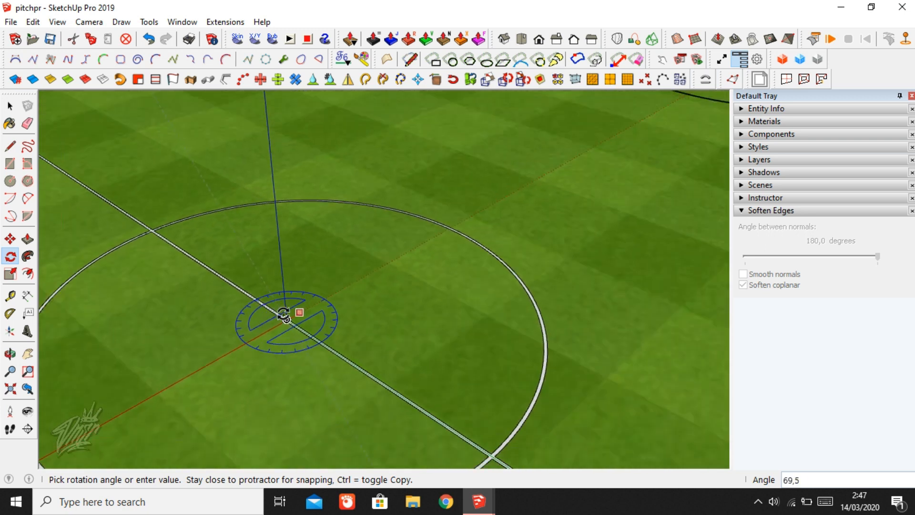
{"action": "scroll", "coordinate": [283, 315], "scroll_direction": "down", "scroll_amount": 10}
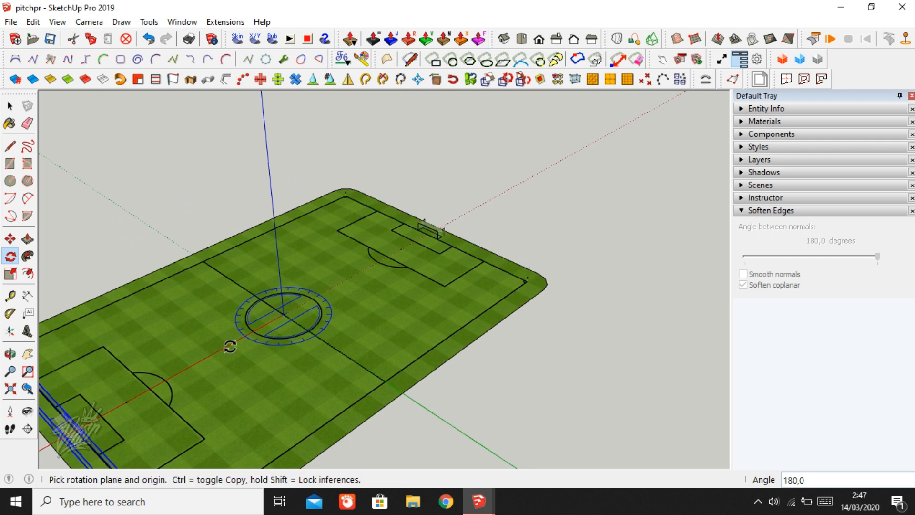
{"action": "key", "text": "space"}
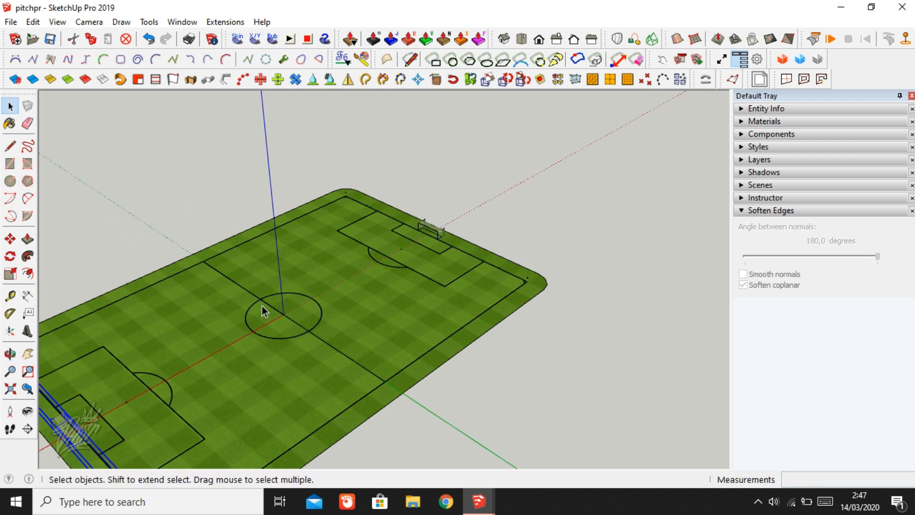
- Inspect the goals and corner flags at both ends and the overall pitch layout
{"action": "middle_click_drag", "start_coordinate": [438, 264], "coordinate": [415, 278]}
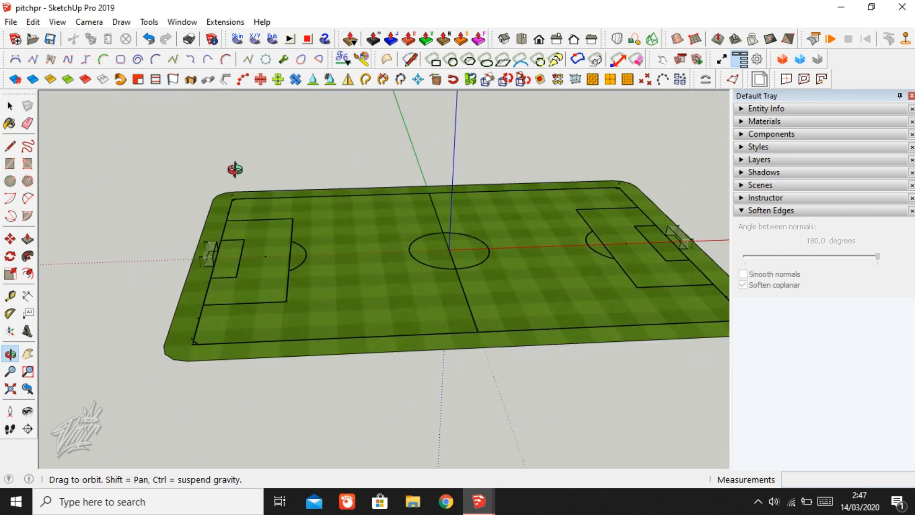
{"action": "scroll", "coordinate": [199, 196], "scroll_direction": "up", "scroll_amount": 4}
{"action": "scroll", "coordinate": [204, 210], "scroll_direction": "up", "scroll_amount": 5}
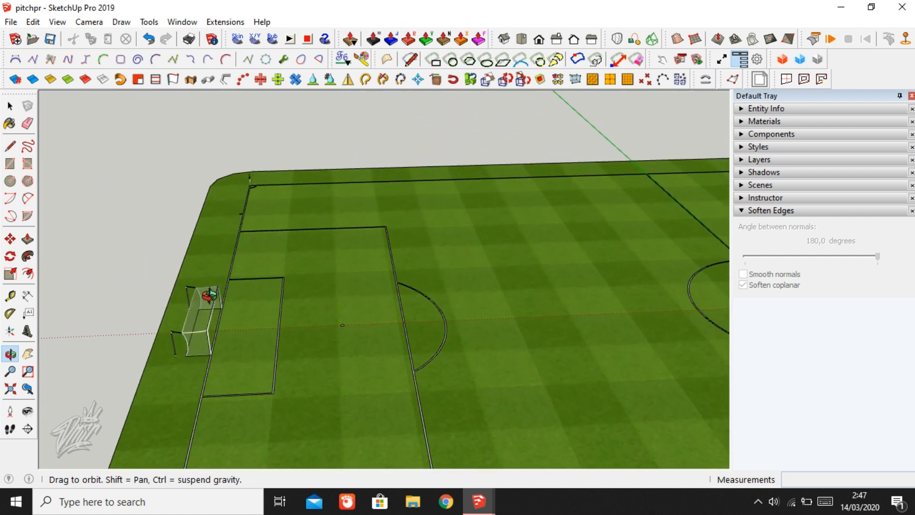
{"action": "middle_click_drag", "start_coordinate": [208, 311], "coordinate": [558, 228]}
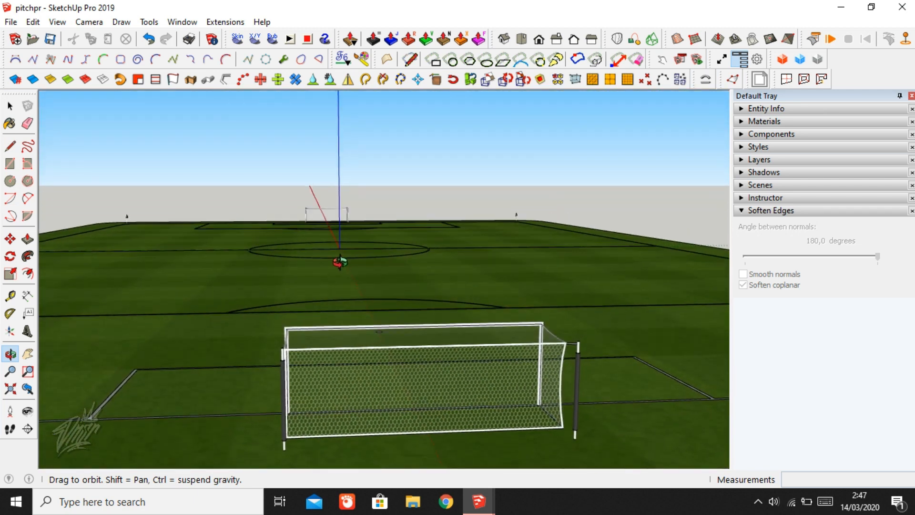
{"action": "middle_click_drag", "start_coordinate": [401, 325], "coordinate": [436, 269]}
{"action": "scroll", "coordinate": [539, 244], "scroll_direction": "down", "scroll_amount": 5}
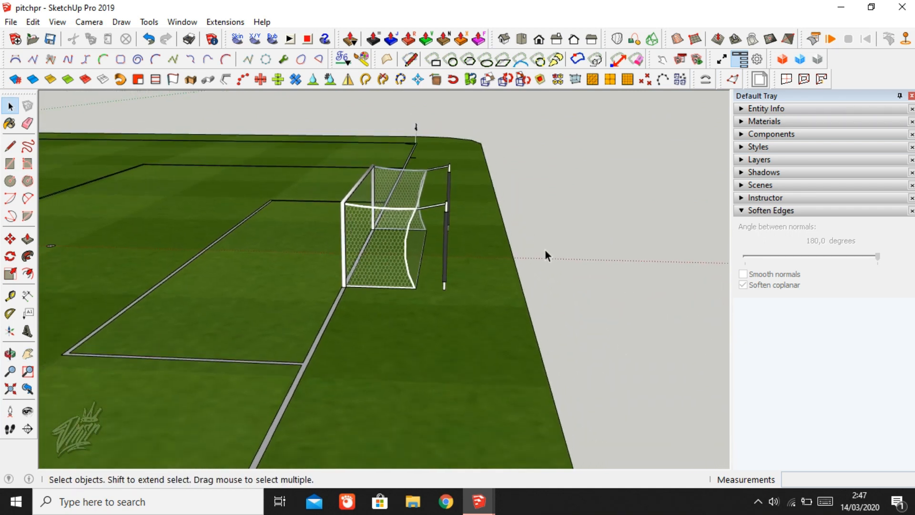
{"action": "scroll", "coordinate": [587, 234], "scroll_direction": "down", "scroll_amount": 6}
{"action": "middle_click_drag", "start_coordinate": [245, 213], "coordinate": [365, 339]}
{"action": "scroll", "coordinate": [331, 279], "scroll_direction": "up", "scroll_amount": 3}
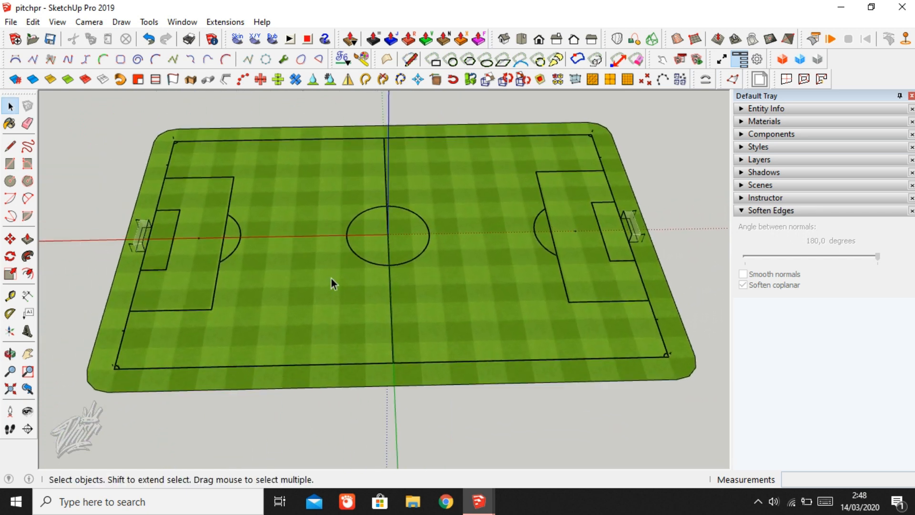
- Turn off the display of model edges and drawing axes so only the textured pitch and goals show
{"action": "triple_click", "coordinate": [331, 278]}
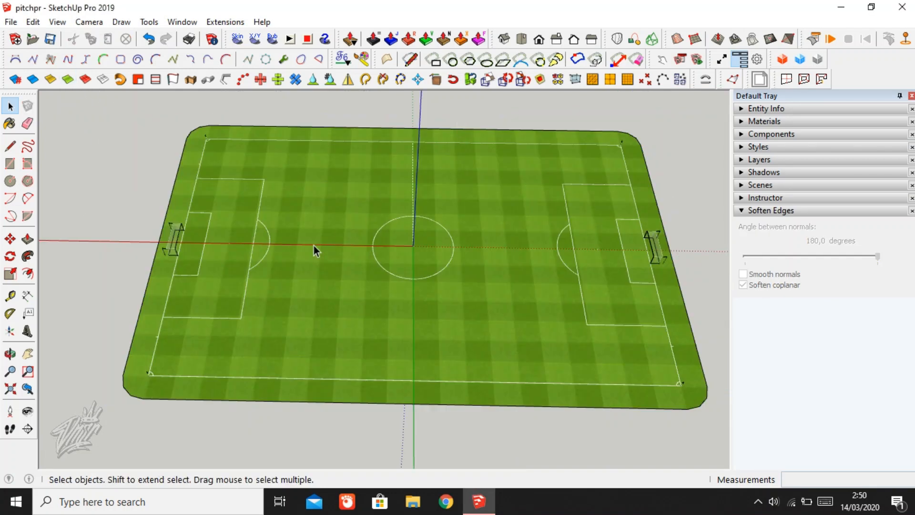
{"action": "scroll", "coordinate": [212, 258], "scroll_direction": "up", "scroll_amount": 3}
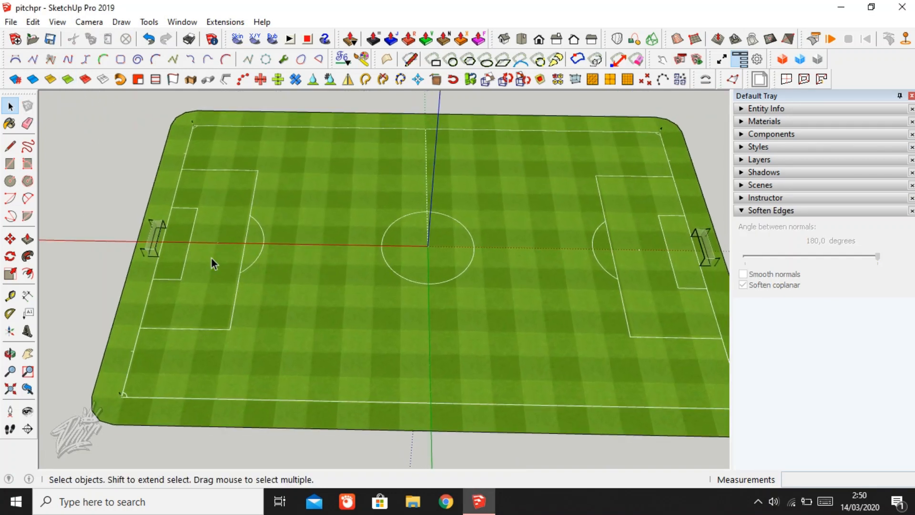
{"action": "scroll", "coordinate": [191, 248], "scroll_direction": "up", "scroll_amount": 3}
{"action": "scroll", "coordinate": [206, 247], "scroll_direction": "down", "scroll_amount": 3}
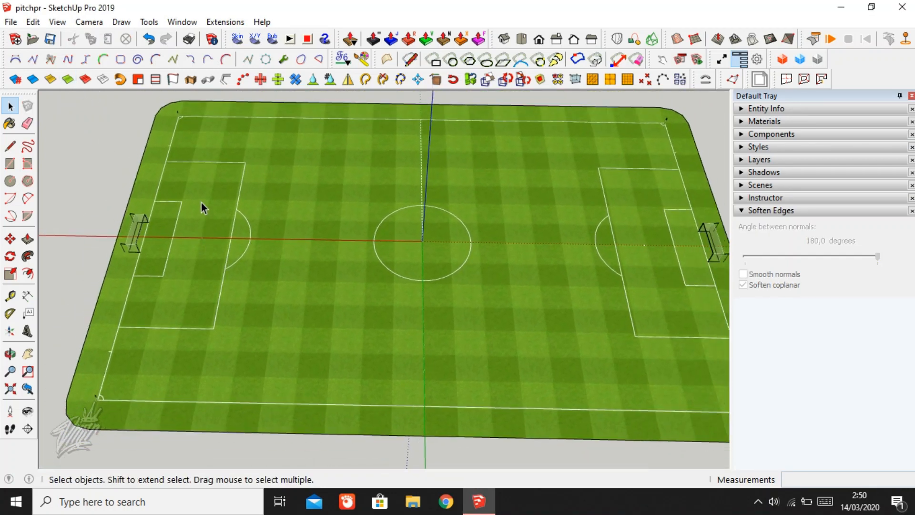
{"action": "scroll", "coordinate": [202, 202], "scroll_direction": "down", "scroll_amount": 5}
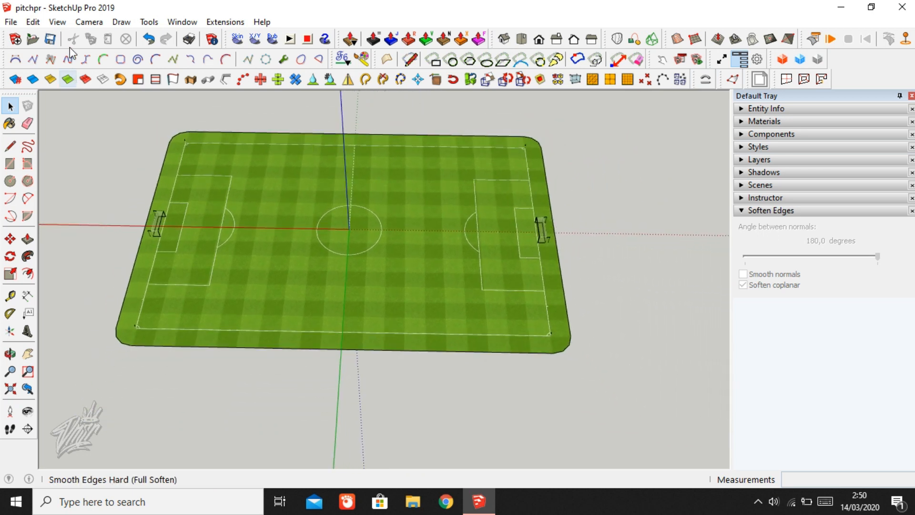
{"action": "left_click", "coordinate": [57, 22]}
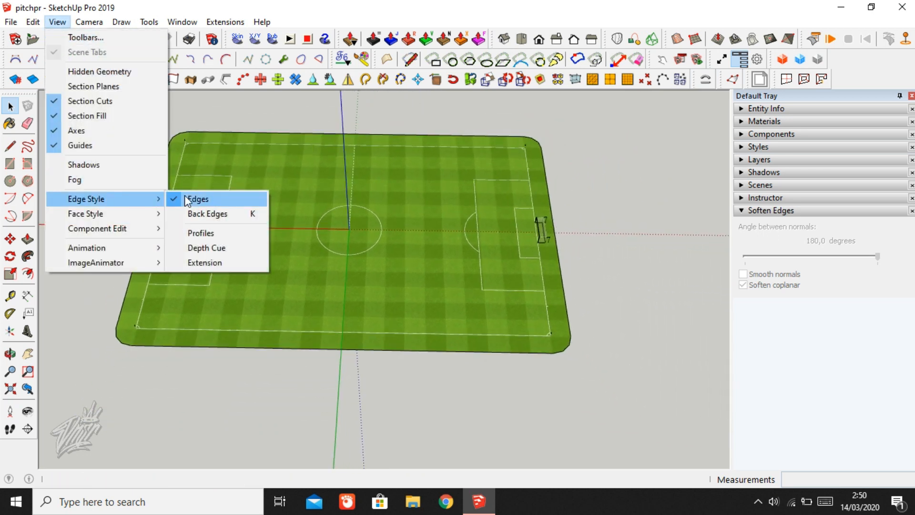
{"action": "left_click", "coordinate": [185, 197]}
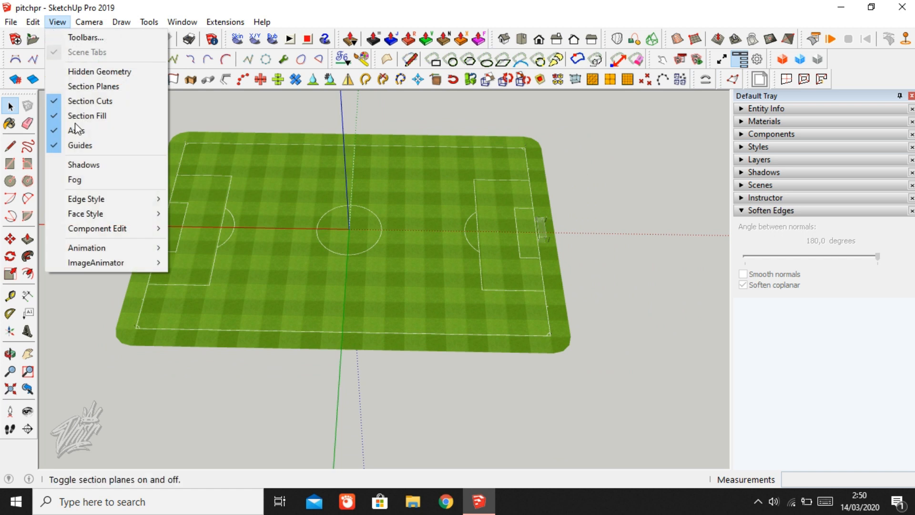
{"action": "left_click", "coordinate": [80, 131]}
- Turn on shadows for the pitch model
{"action": "scroll", "coordinate": [124, 218], "scroll_direction": "up", "scroll_amount": 3}
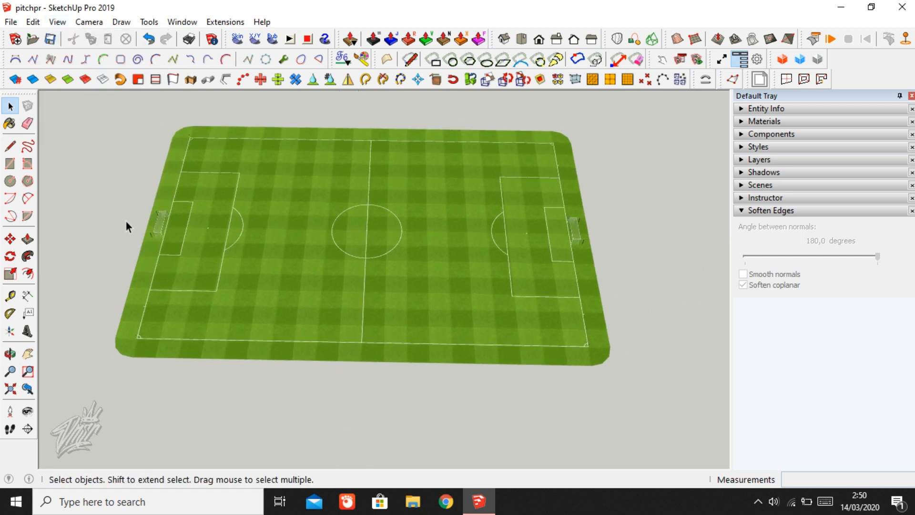
{"action": "middle_click_drag", "start_coordinate": [153, 370], "coordinate": [548, 182]}
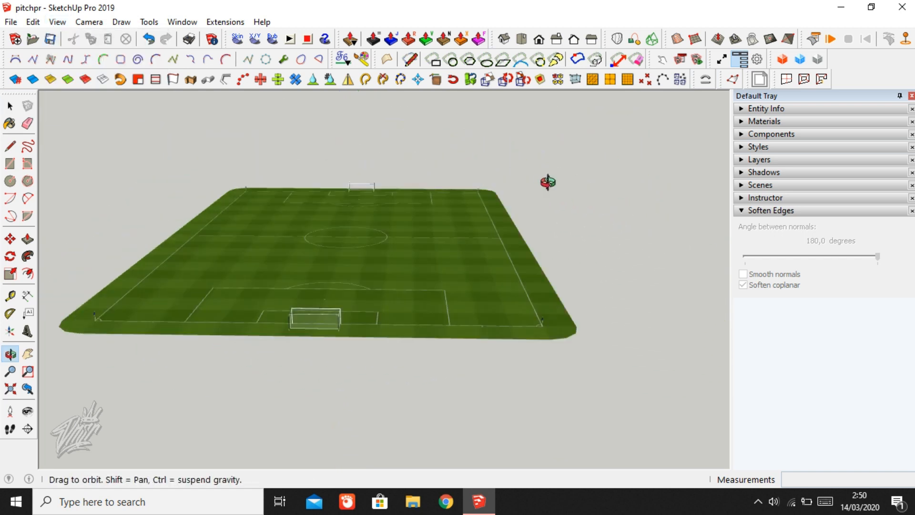
{"action": "left_click", "coordinate": [89, 22]}
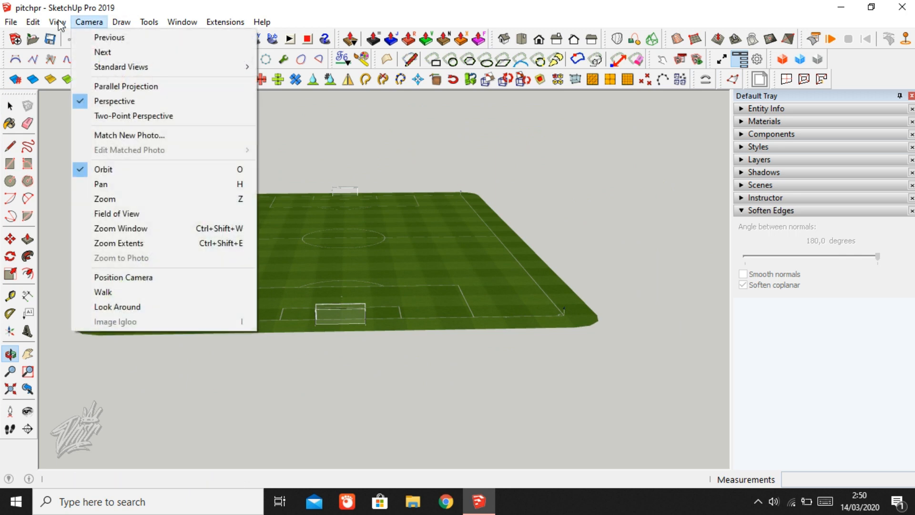
{"action": "mouse_move", "coordinate": [57, 22]}
{"action": "left_click", "coordinate": [98, 166]}
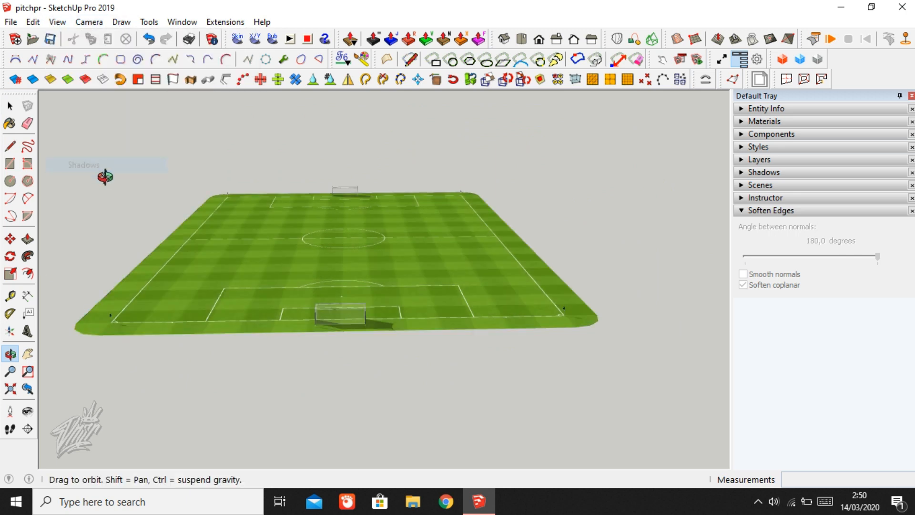
- Examine a corner flag, the netted goal and the penalty area markings up close with their shadows
{"action": "left_click_drag", "start_coordinate": [410, 279], "coordinate": [523, 268]}
{"action": "left_click_drag", "start_coordinate": [419, 346], "coordinate": [393, 321]}
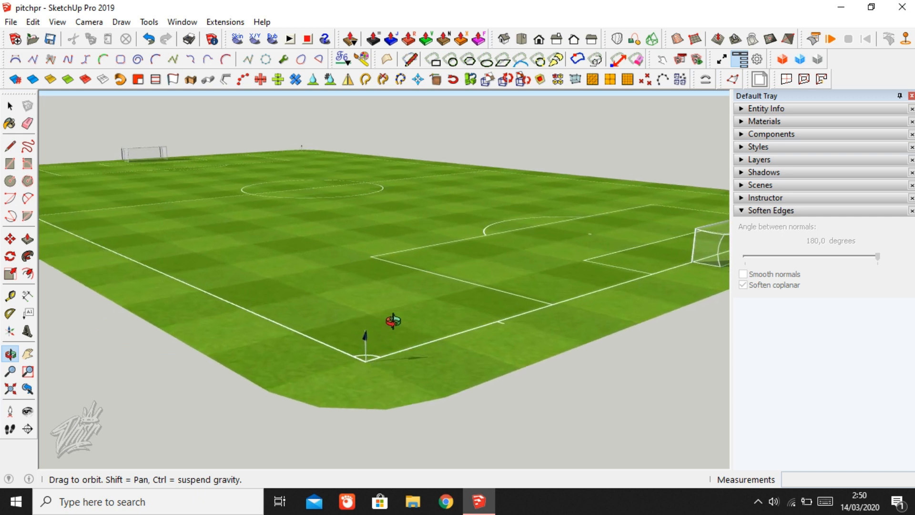
{"action": "scroll", "coordinate": [393, 321], "scroll_direction": "up", "scroll_amount": 5}
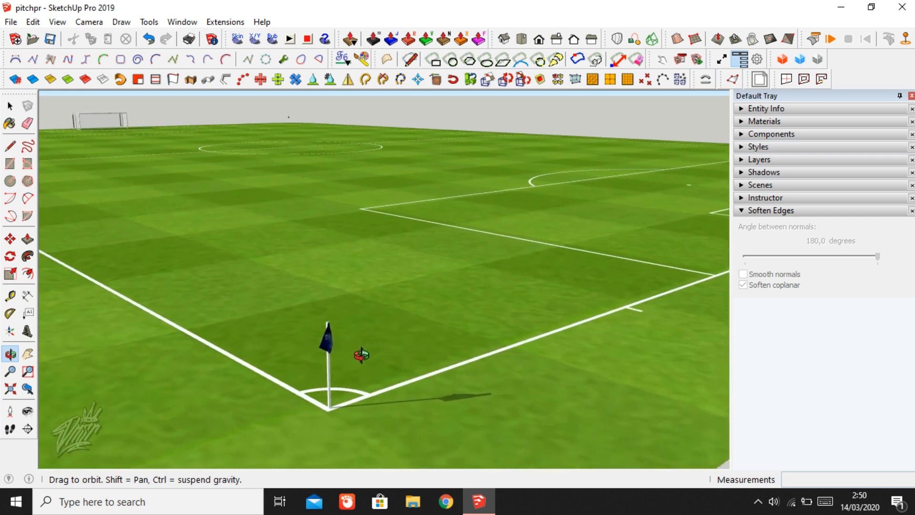
{"action": "scroll", "coordinate": [362, 355], "scroll_direction": "up", "scroll_amount": 8}
{"action": "left_click_drag", "start_coordinate": [285, 452], "coordinate": [731, 407]}
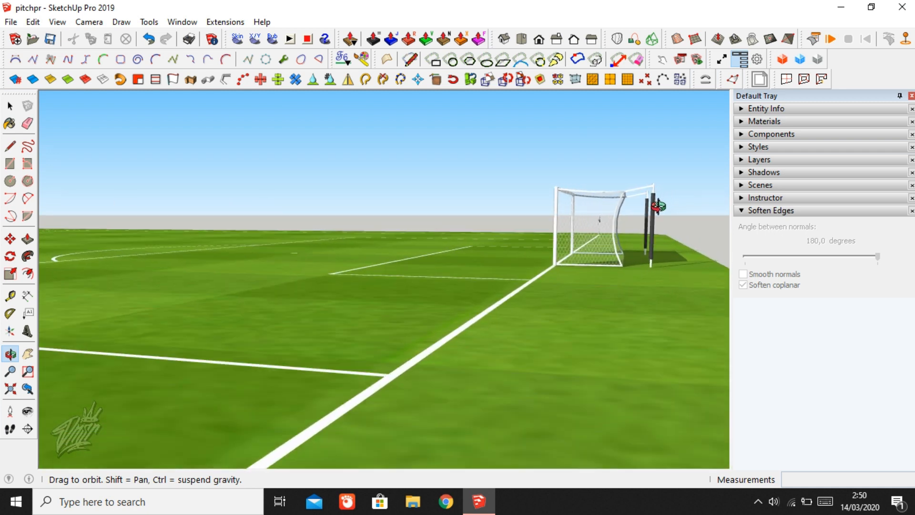
{"action": "left_click_drag", "start_coordinate": [461, 304], "coordinate": [503, 271]}
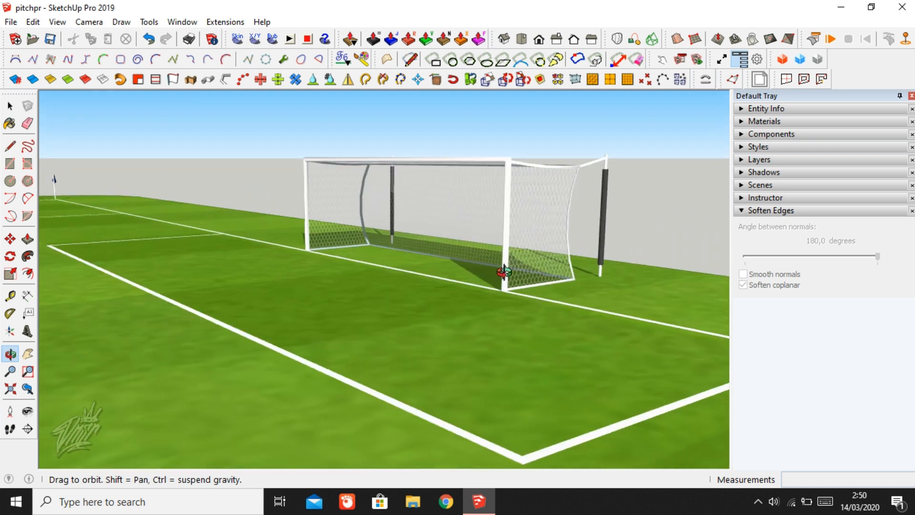
{"action": "left_click_drag", "start_coordinate": [345, 236], "coordinate": [582, 250]}
{"action": "left_click_drag", "start_coordinate": [702, 242], "coordinate": [256, 270]}
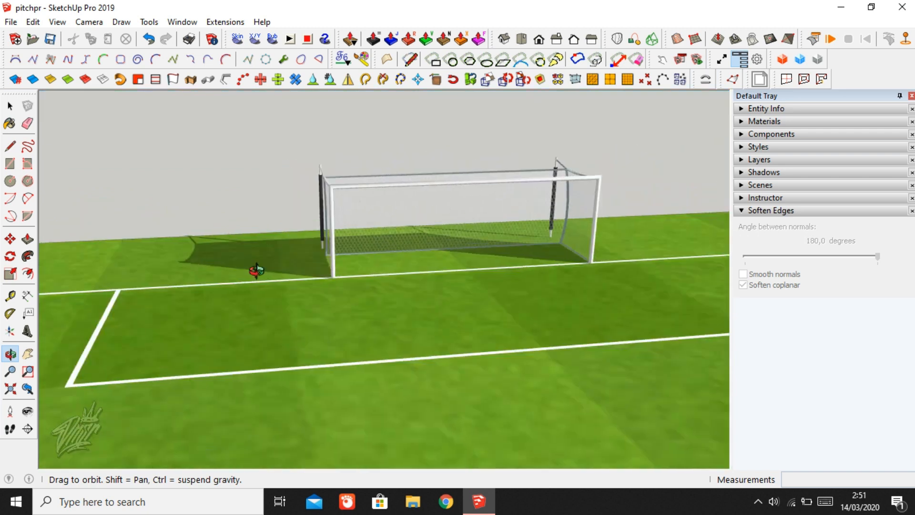
{"action": "left_click_drag", "start_coordinate": [338, 298], "coordinate": [275, 273]}
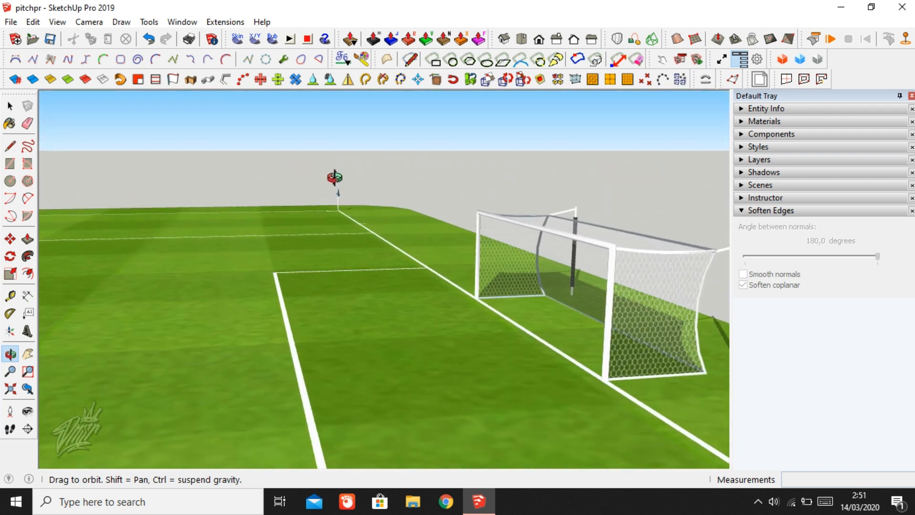
{"action": "left_click_drag", "start_coordinate": [335, 191], "coordinate": [329, 278]}
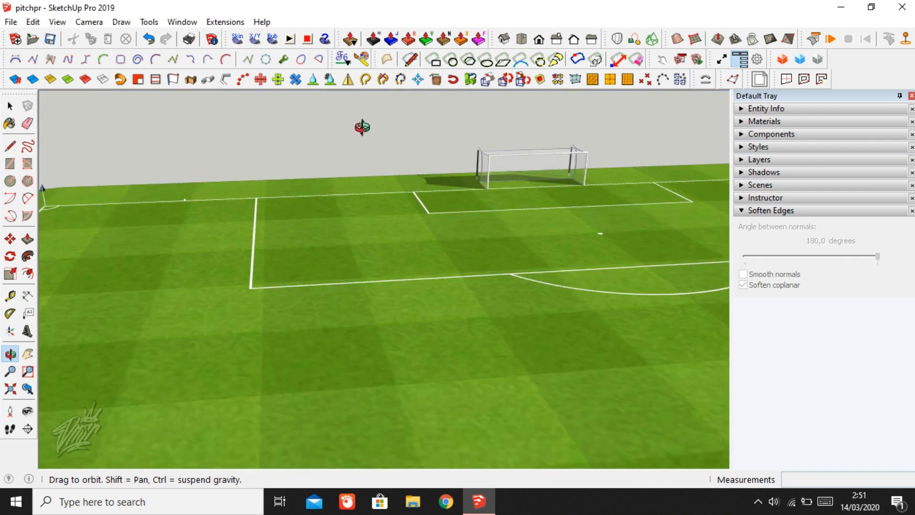
- Examine the goal's net and rear support posts, another corner flag with its arc, and the whole pitch from above
{"action": "left_click_drag", "start_coordinate": [340, 183], "coordinate": [356, 146]}
{"action": "left_click_drag", "start_coordinate": [422, 270], "coordinate": [660, 194]}
{"action": "scroll", "coordinate": [661, 194], "scroll_direction": "up", "scroll_amount": 5}
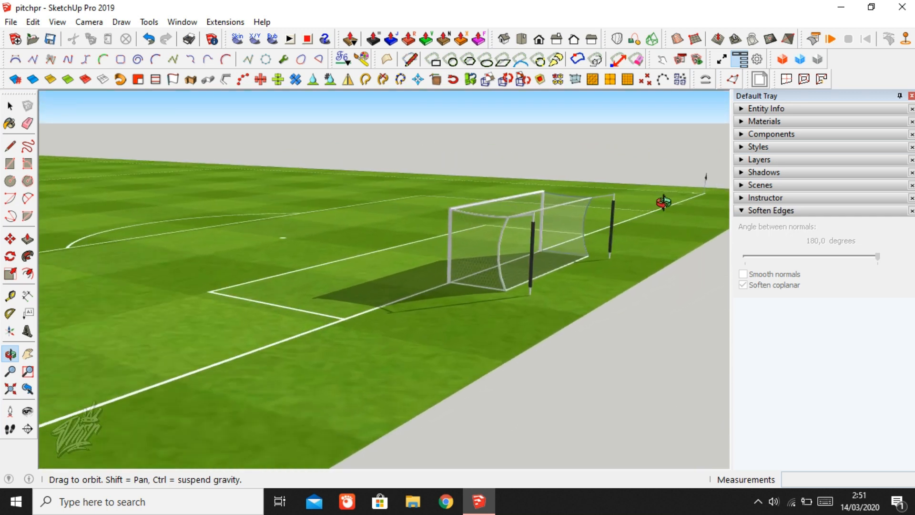
{"action": "scroll", "coordinate": [663, 202], "scroll_direction": "up", "scroll_amount": 10}
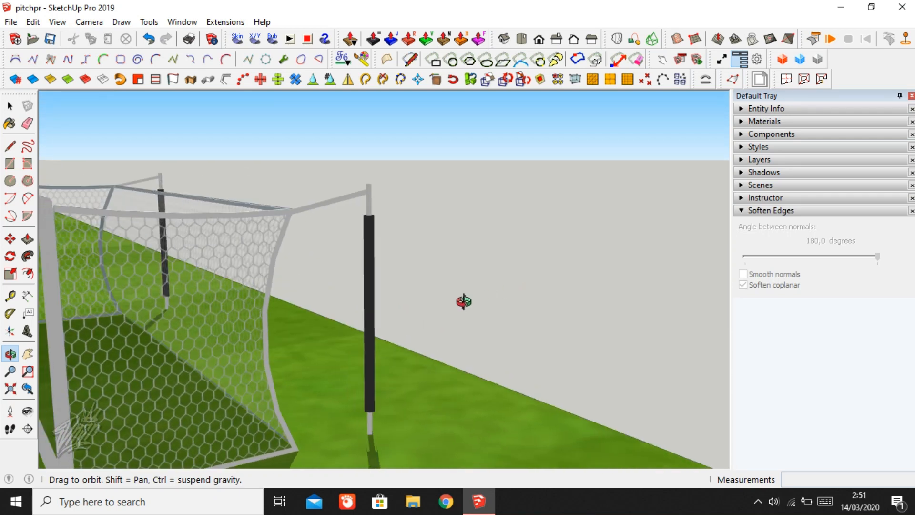
{"action": "left_click_drag", "start_coordinate": [481, 277], "coordinate": [627, 276]}
{"action": "scroll", "coordinate": [472, 255], "scroll_direction": "up", "scroll_amount": 8}
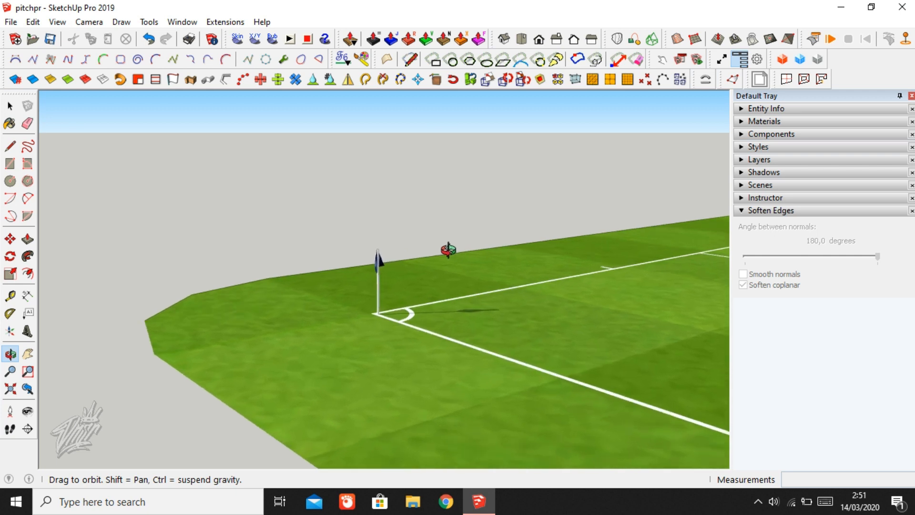
{"action": "left_click_drag", "start_coordinate": [352, 280], "coordinate": [528, 399]}
{"action": "left_click_drag", "start_coordinate": [517, 363], "coordinate": [261, 354]}
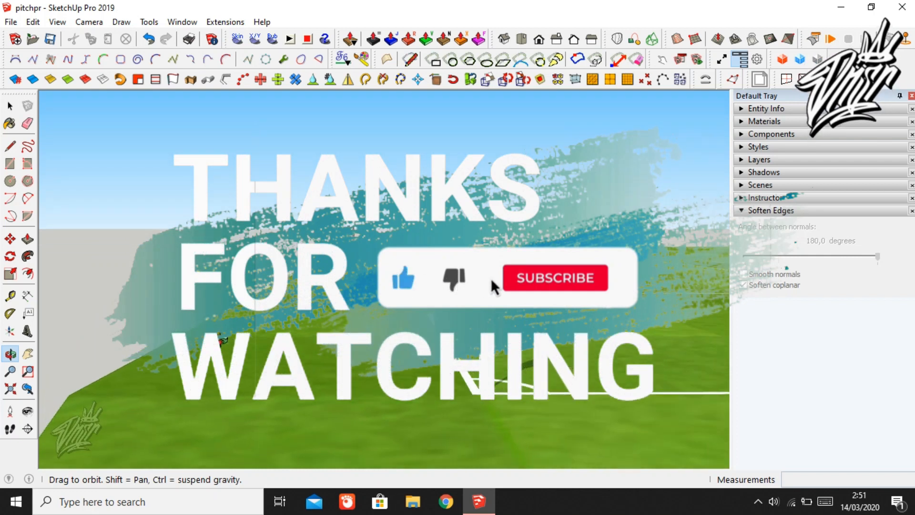
{"action": "scroll", "coordinate": [223, 341], "scroll_direction": "down", "scroll_amount": 4}
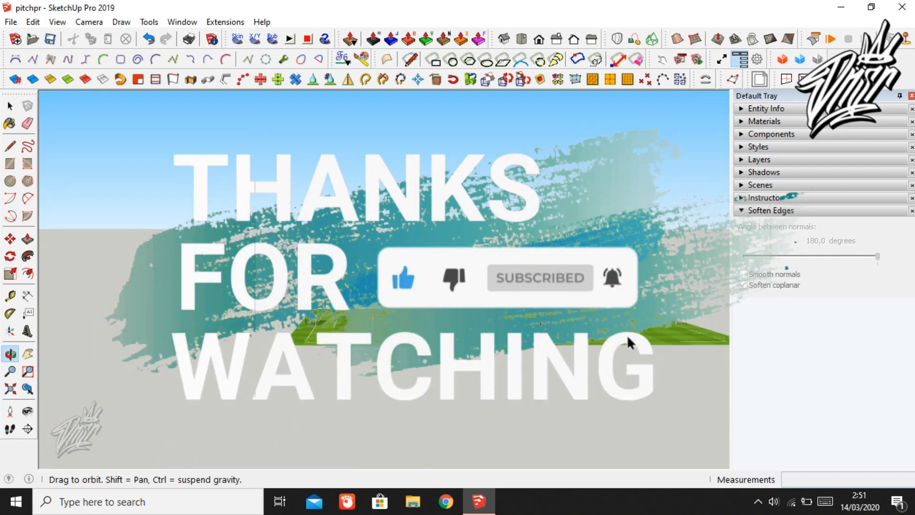
{"action": "left_click_drag", "start_coordinate": [628, 336], "coordinate": [570, 484]}
{"action": "left_click_drag", "start_coordinate": [571, 354], "coordinate": [451, 211]}
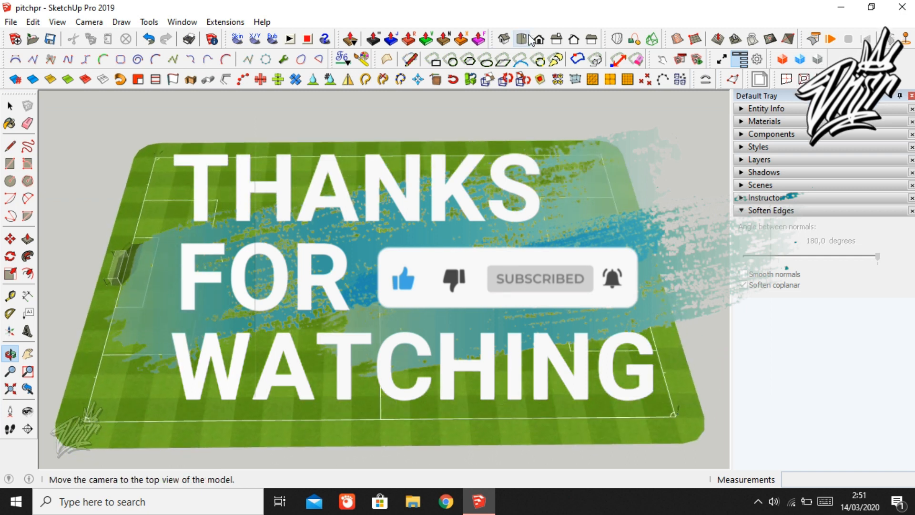